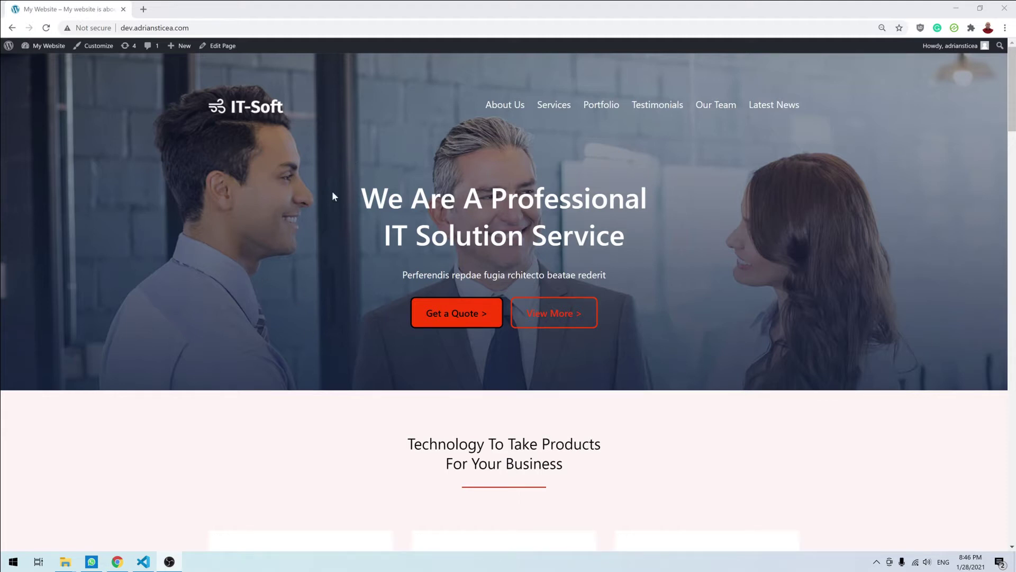
- Look through the homepage's sections from the hero banner down to the team section, and return to the start
{"action": "scroll", "coordinate": [342, 214], "scroll_direction": "down", "scroll_amount": 10}
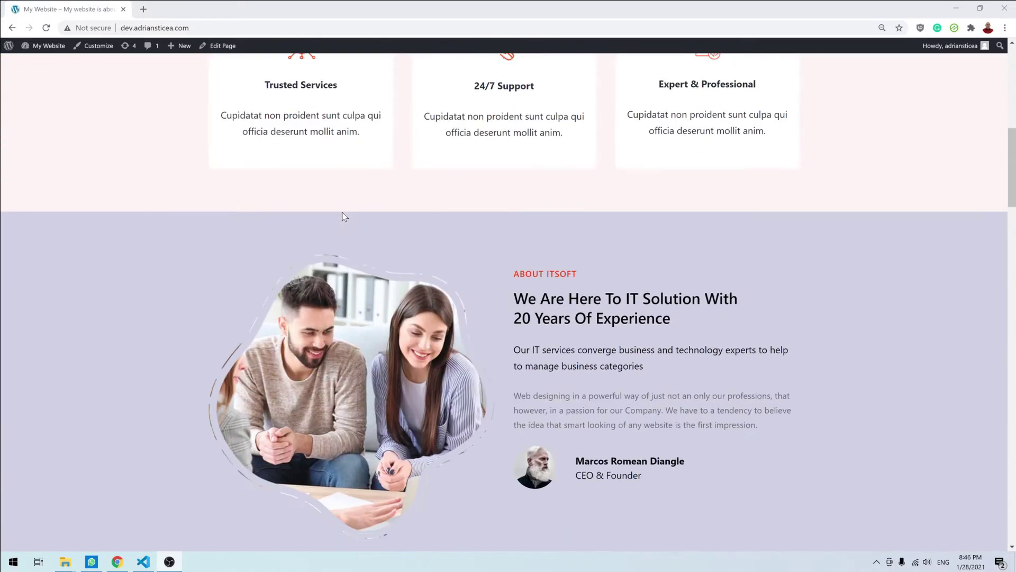
{"action": "scroll", "coordinate": [342, 215], "scroll_direction": "down", "scroll_amount": 12}
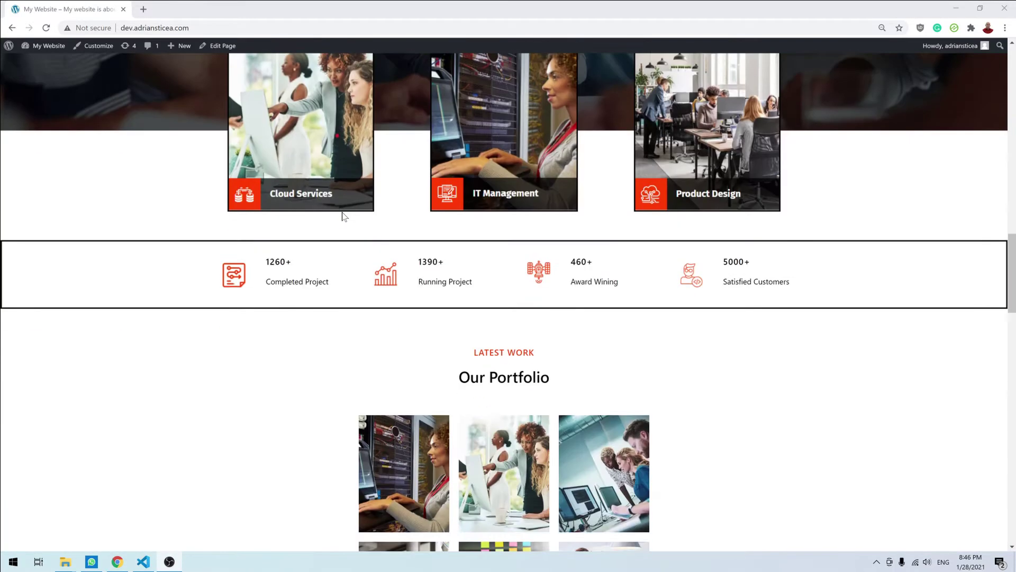
{"action": "scroll", "coordinate": [342, 216], "scroll_direction": "down", "scroll_amount": 15}
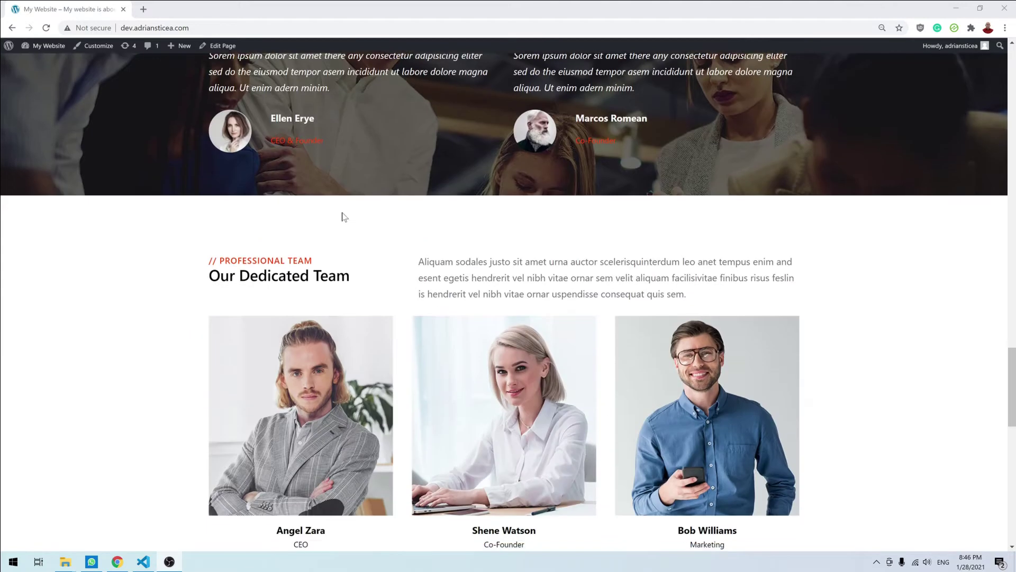
{"action": "key", "text": "Home"}
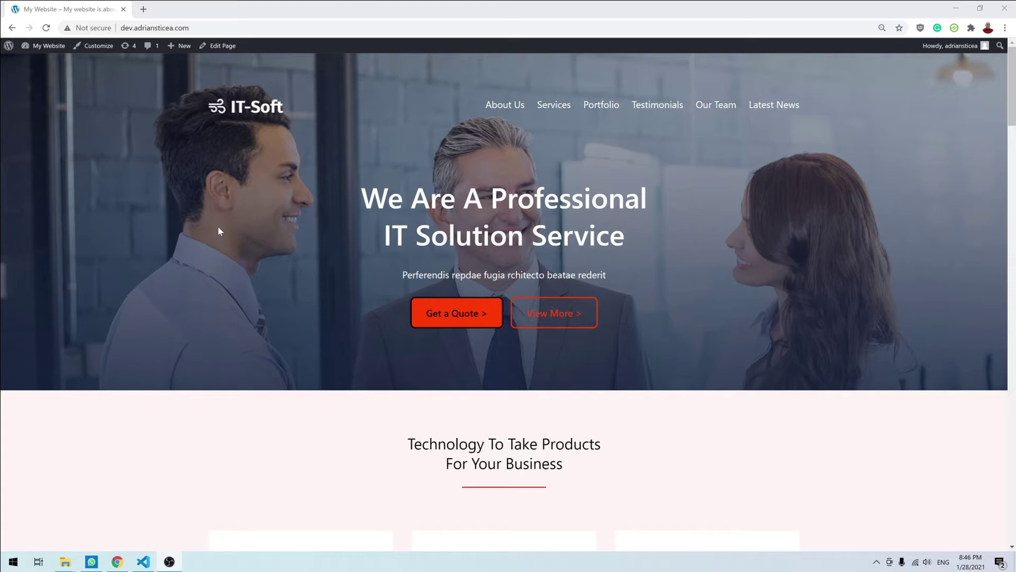
{"action": "left_click", "coordinate": [191, 231]}
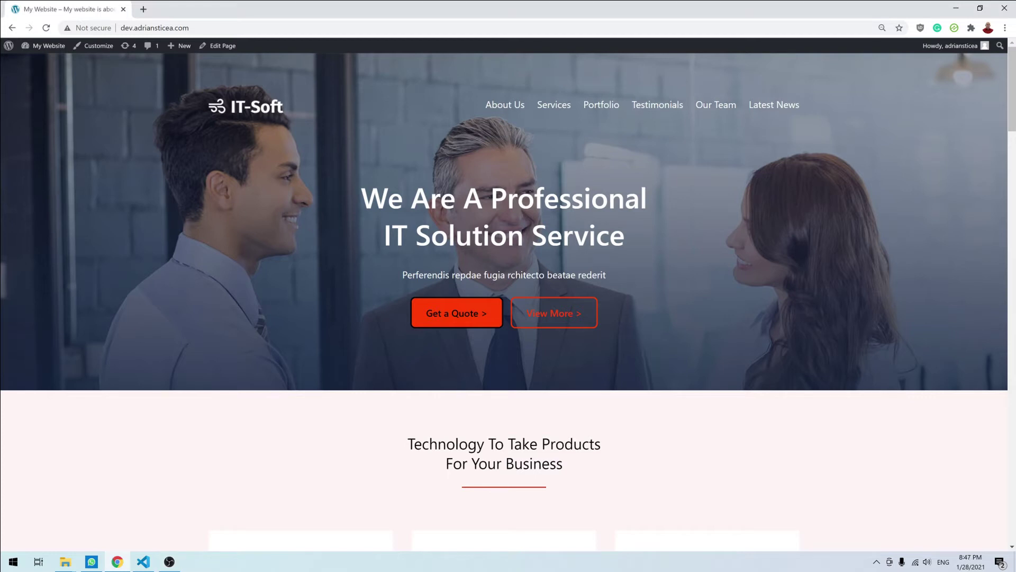
- Create and publish a new page titled "Blog" from the site's dashboard, and return to the list of pages
{"action": "left_click", "coordinate": [32, 57]}
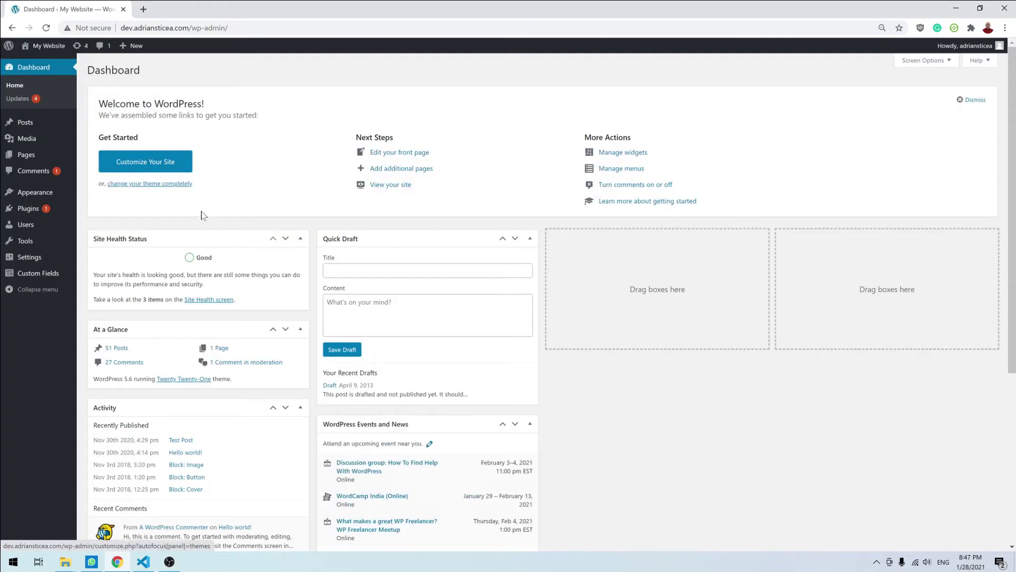
{"action": "mouse_move", "coordinate": [29, 151]}
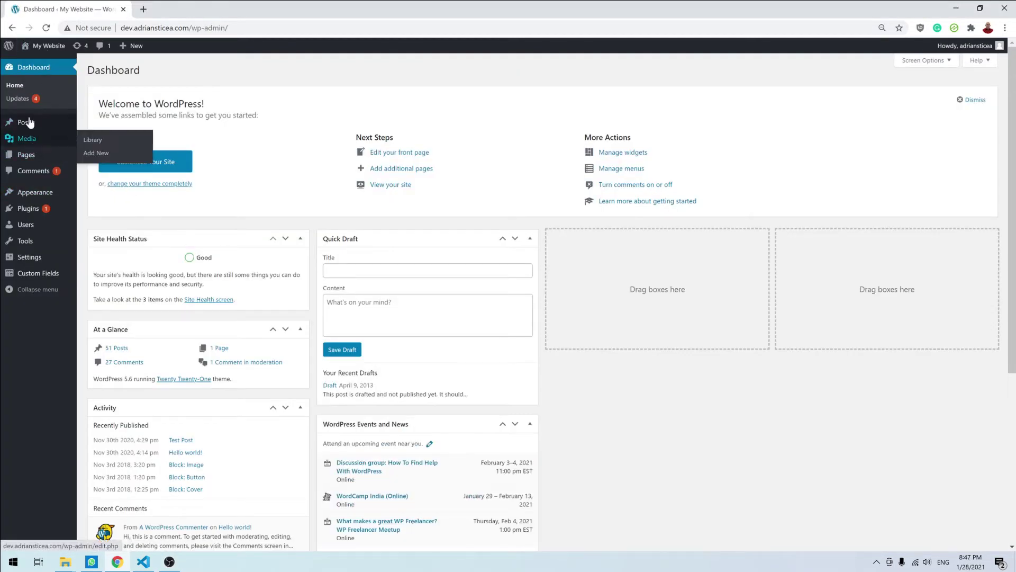
{"action": "left_click", "coordinate": [96, 170]}
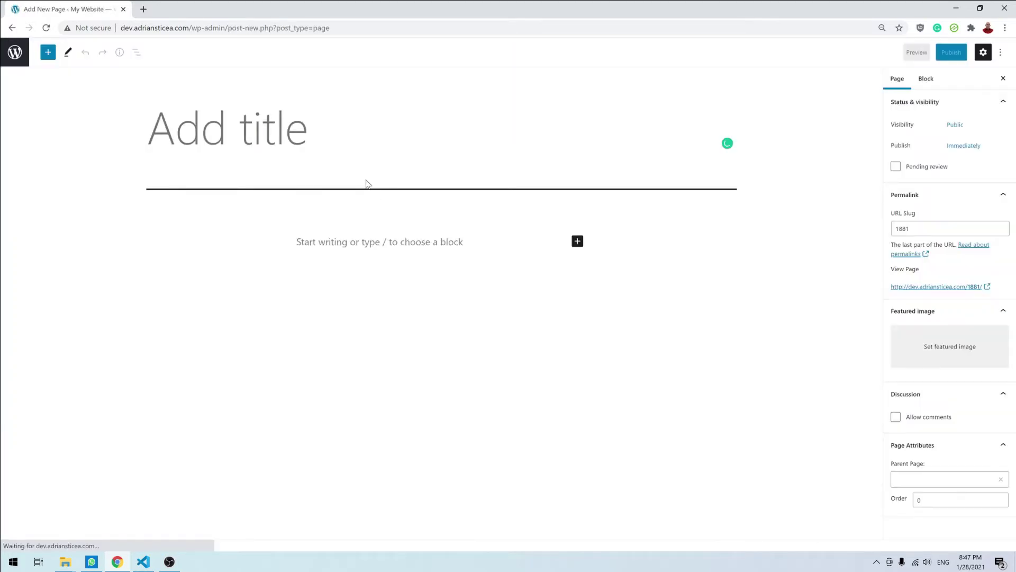
{"action": "type", "text": "Blog"}
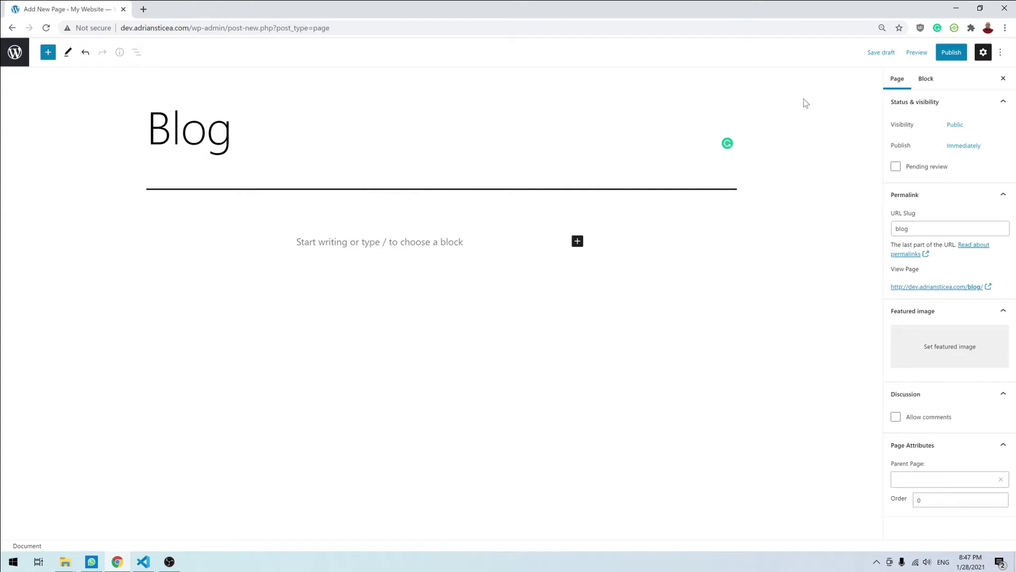
{"action": "left_click", "coordinate": [948, 53]}
{"action": "left_click", "coordinate": [927, 57]}
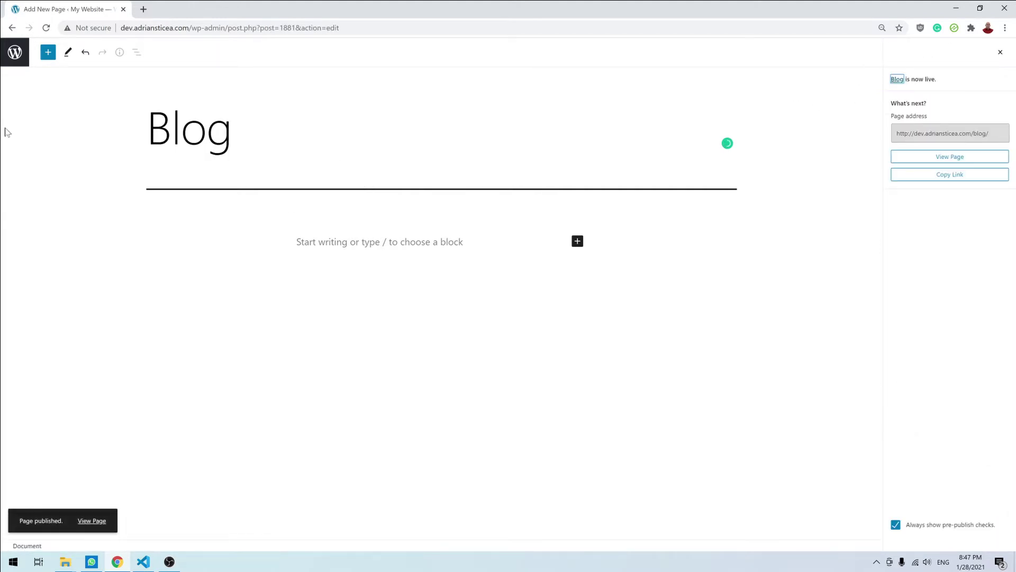
{"action": "left_click", "coordinate": [16, 61]}
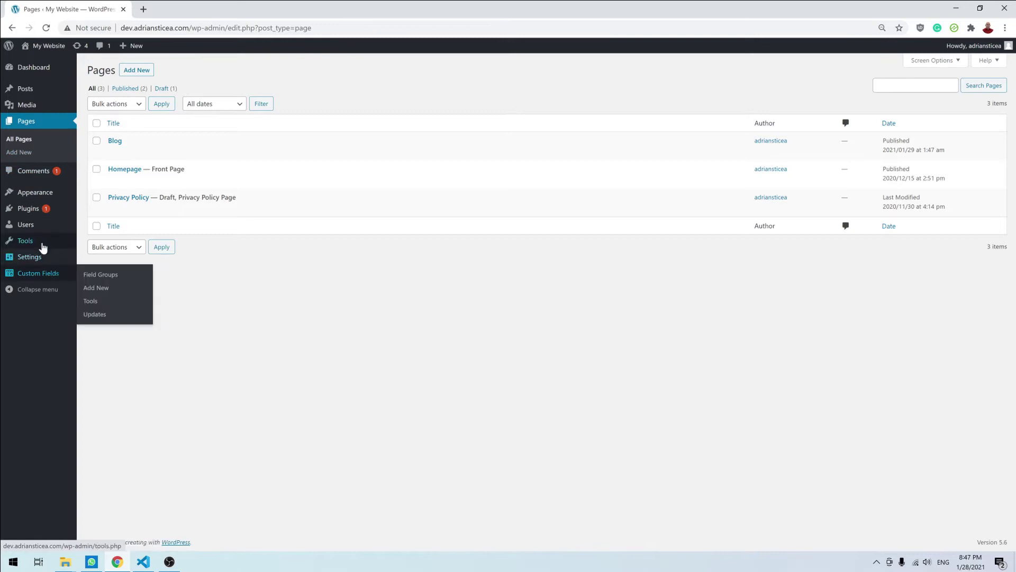
- Assign Blog as the posts page in the Reading settings, with feed posts included as Summary, and save the changes
{"action": "mouse_move", "coordinate": [33, 262]}
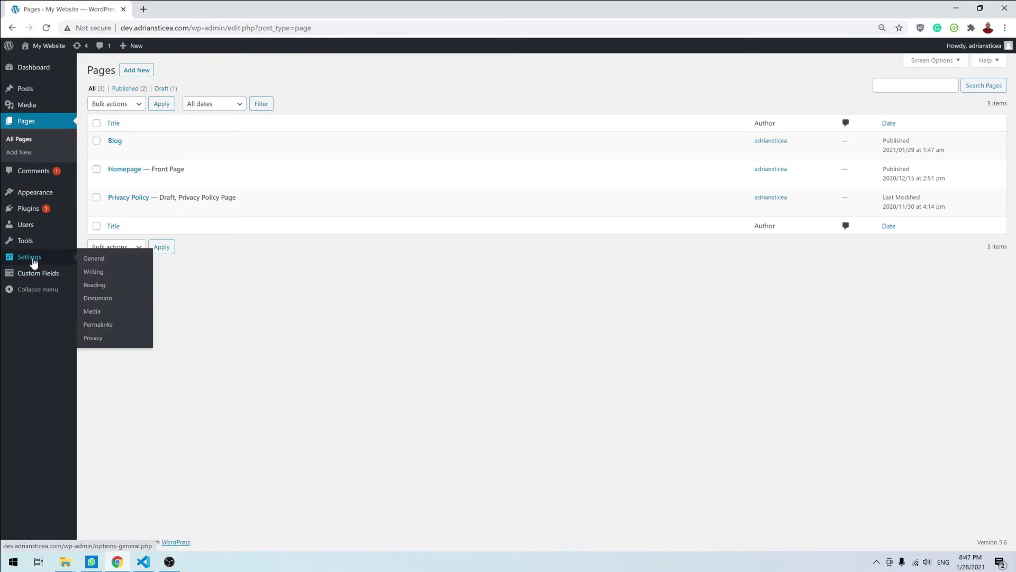
{"action": "left_click", "coordinate": [101, 287]}
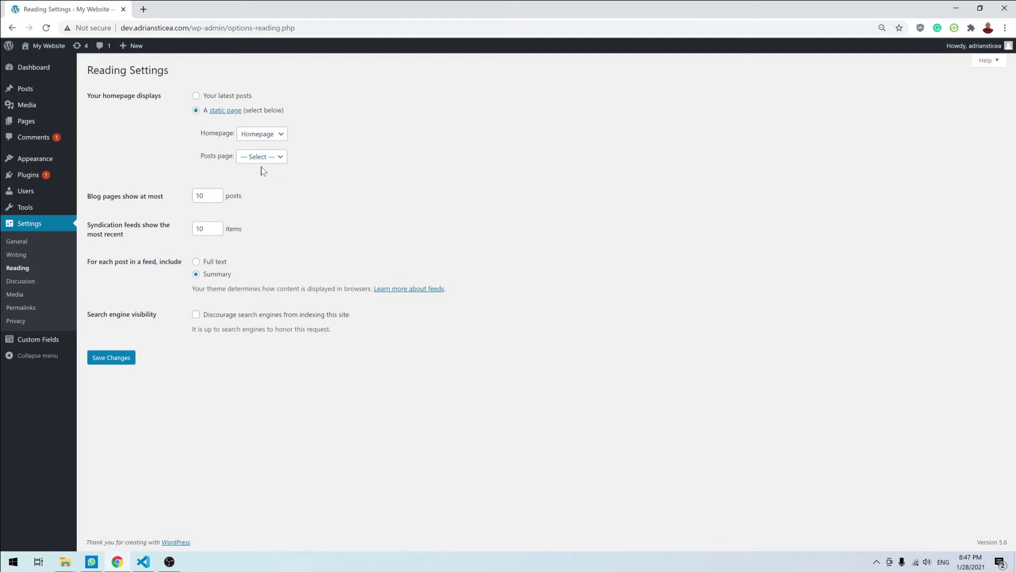
{"action": "left_click", "coordinate": [280, 160]}
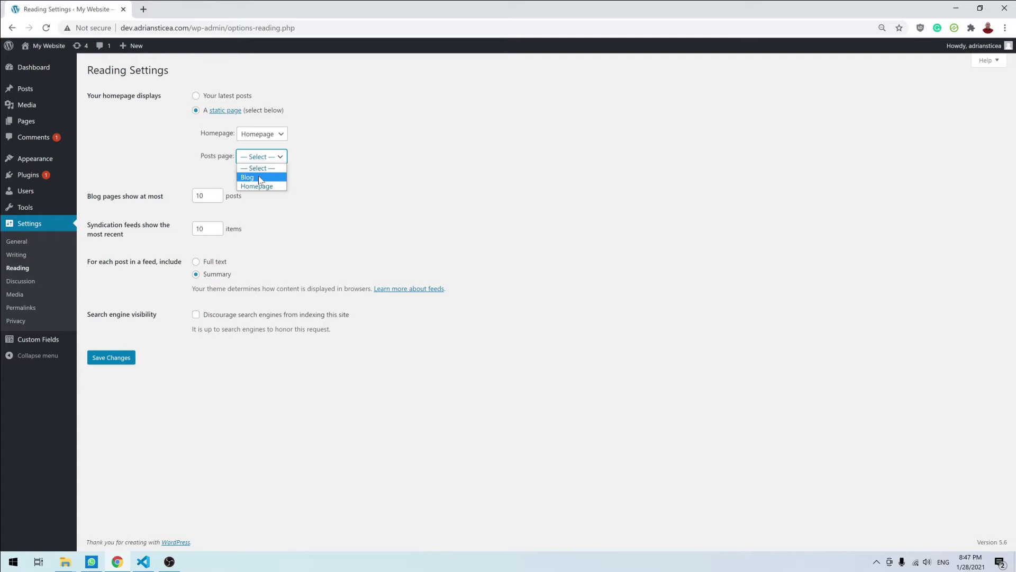
{"action": "left_click", "coordinate": [260, 177]}
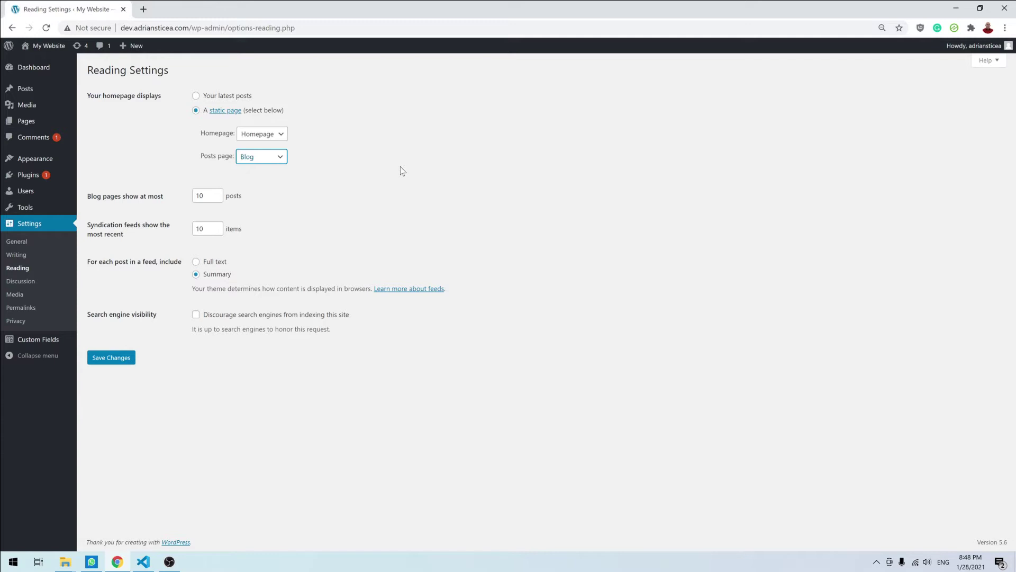
{"action": "key", "text": "Tab"}
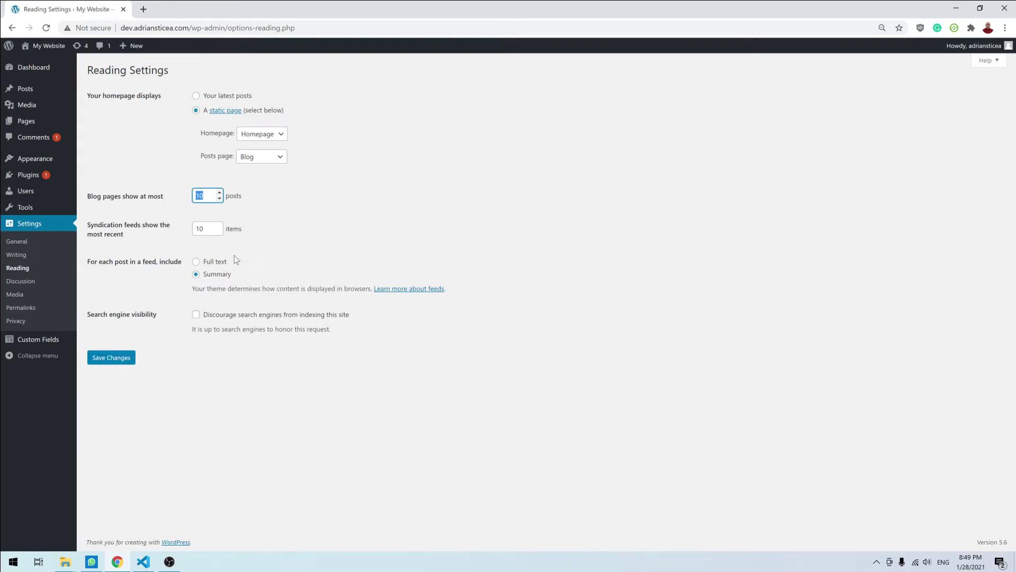
{"action": "left_click", "coordinate": [196, 262]}
{"action": "left_click", "coordinate": [196, 274]}
{"action": "left_click", "coordinate": [120, 360]}
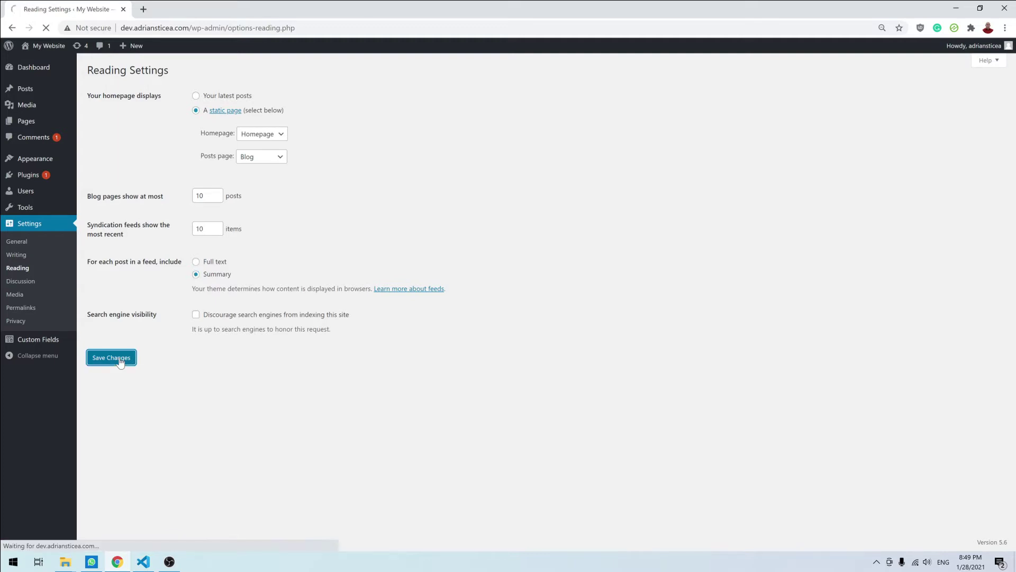
- Check the Blog page's label in the list of pages and view the page in a separate browser tab
{"action": "left_click", "coordinate": [26, 128]}
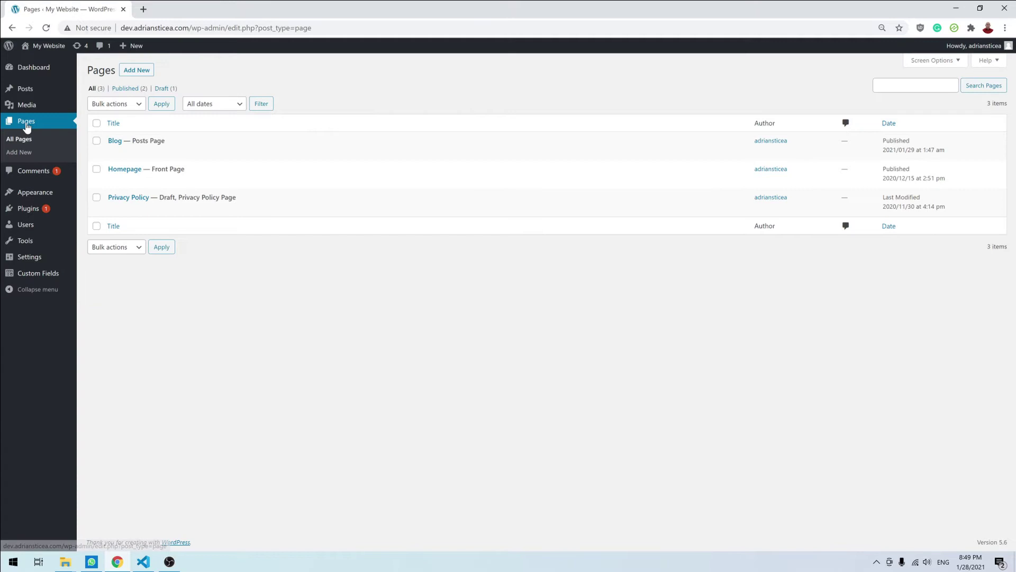
{"action": "left_click_drag", "start_coordinate": [165, 141], "coordinate": [133, 141]}
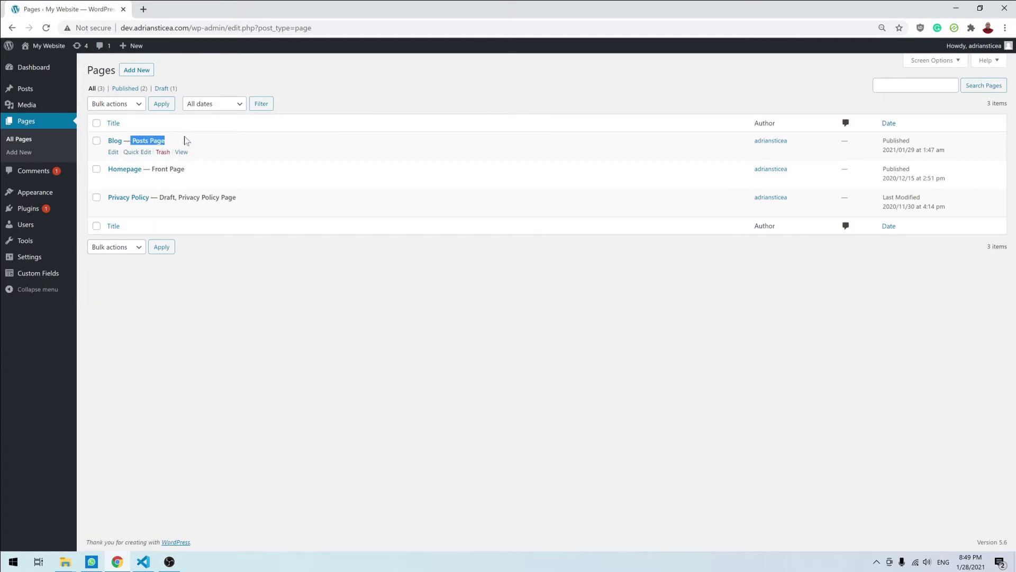
{"action": "left_click", "coordinate": [181, 153]}
{"action": "key", "text": "ctrl+Tab"}
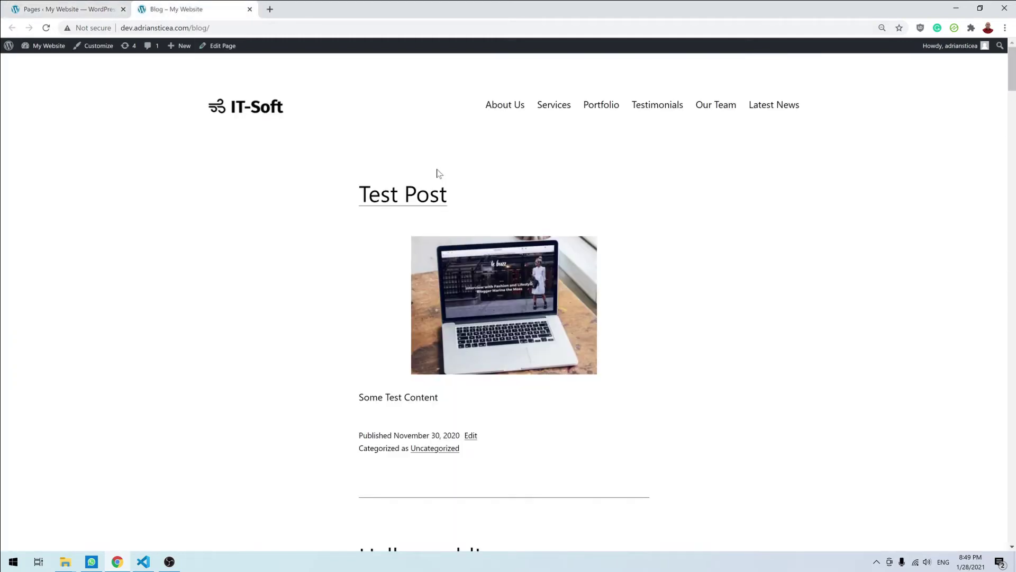
- Look through all posts on the Blog page down to the pagination and footer, and return to the first post
{"action": "scroll", "coordinate": [532, 233], "scroll_direction": "down", "scroll_amount": 2}
{"action": "scroll", "coordinate": [532, 233], "scroll_direction": "down", "scroll_amount": 5}
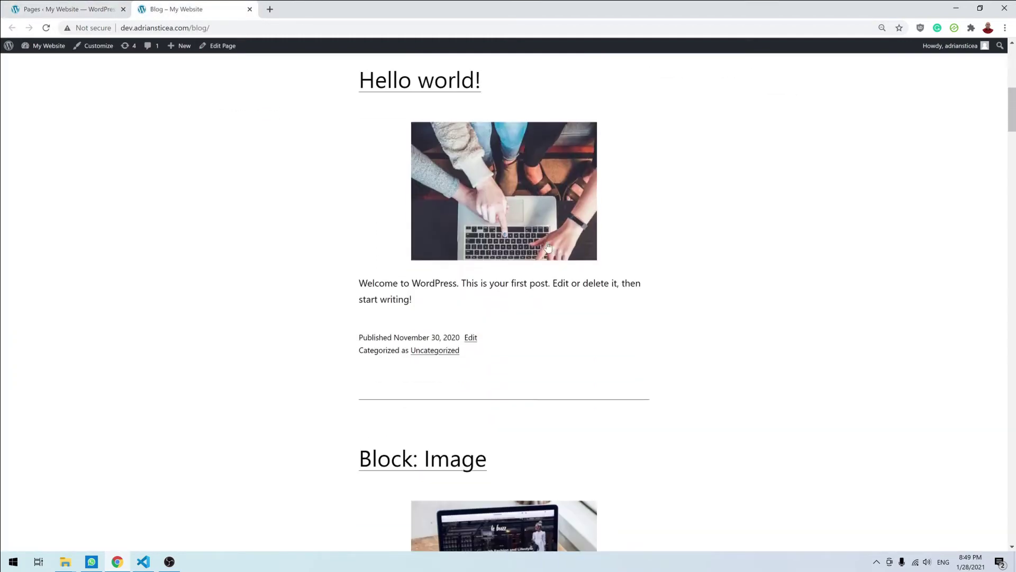
{"action": "scroll", "coordinate": [549, 245], "scroll_direction": "down", "scroll_amount": 1}
{"action": "scroll", "coordinate": [549, 244], "scroll_direction": "down", "scroll_amount": 10}
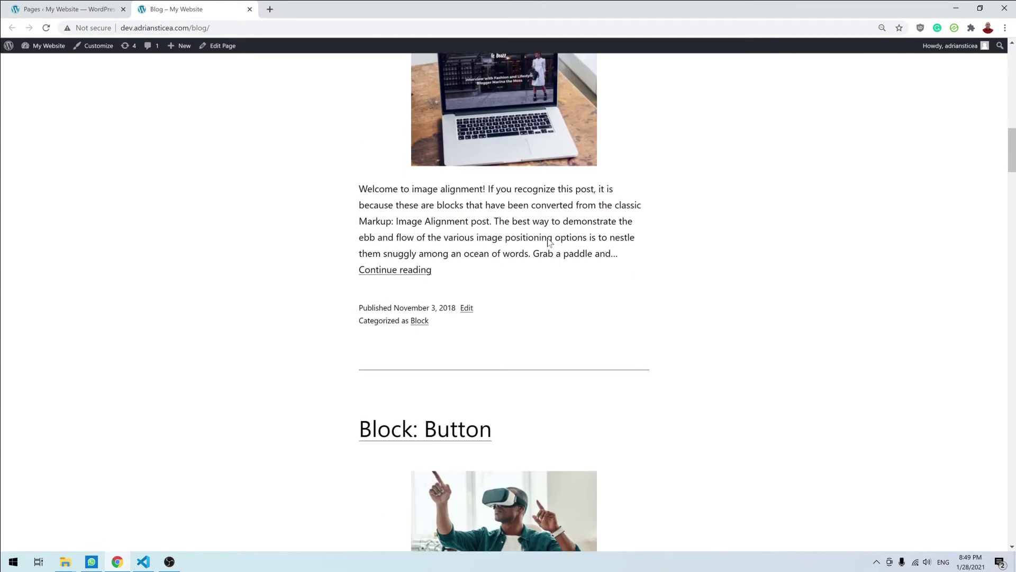
{"action": "scroll", "coordinate": [549, 242], "scroll_direction": "down", "scroll_amount": 15}
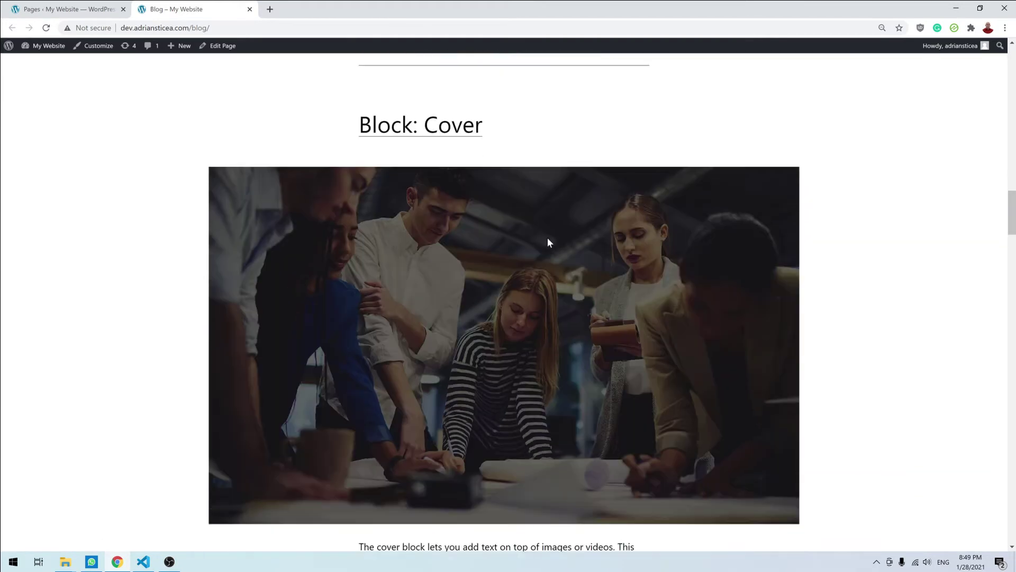
{"action": "scroll", "coordinate": [549, 242], "scroll_direction": "down", "scroll_amount": 15}
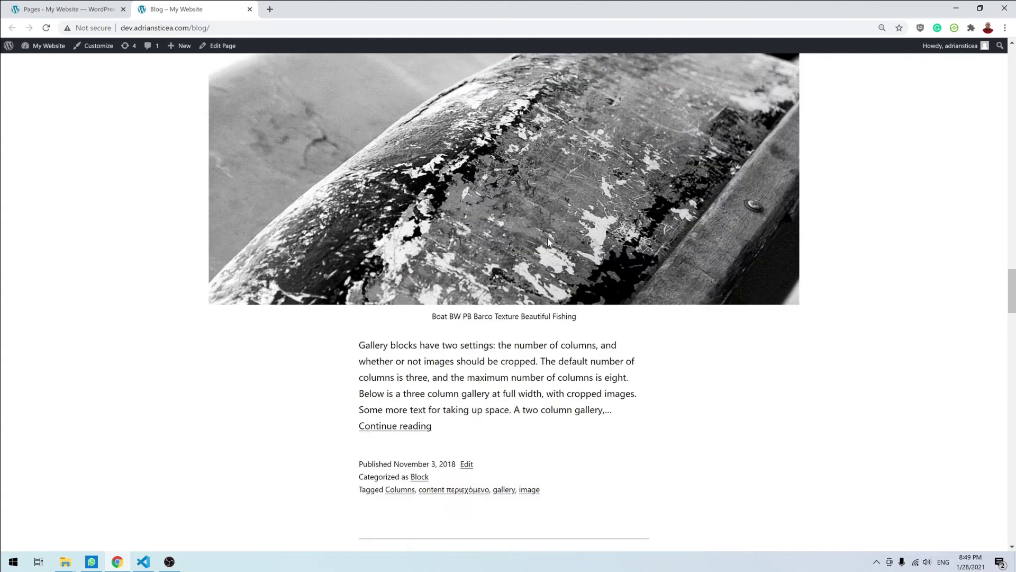
{"action": "scroll", "coordinate": [549, 242], "scroll_direction": "up", "scroll_amount": 5}
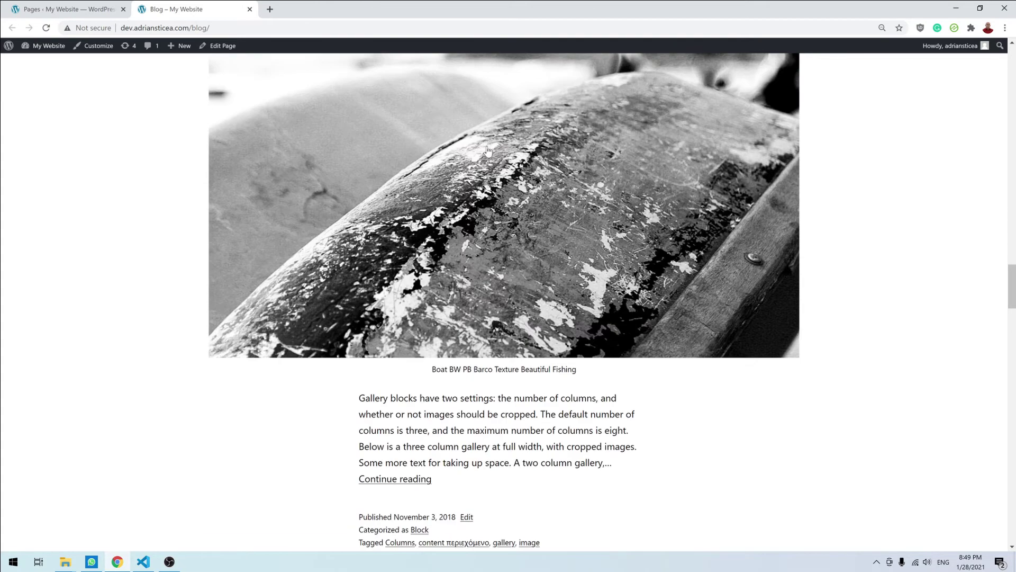
{"action": "scroll", "coordinate": [495, 180], "scroll_direction": "down", "scroll_amount": 5}
{"action": "scroll", "coordinate": [534, 207], "scroll_direction": "down", "scroll_amount": 15}
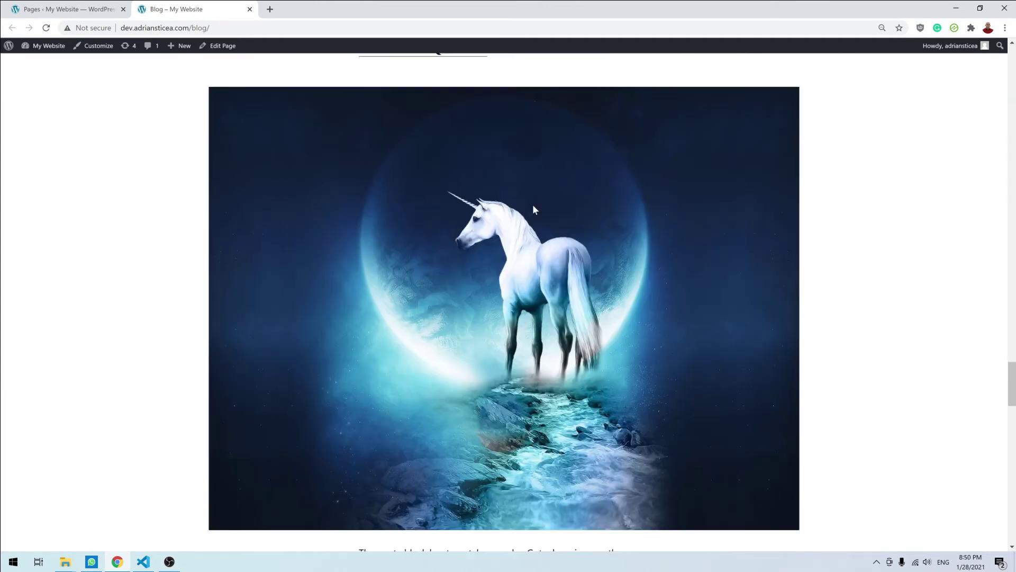
{"action": "scroll", "coordinate": [533, 209], "scroll_direction": "down", "scroll_amount": 20}
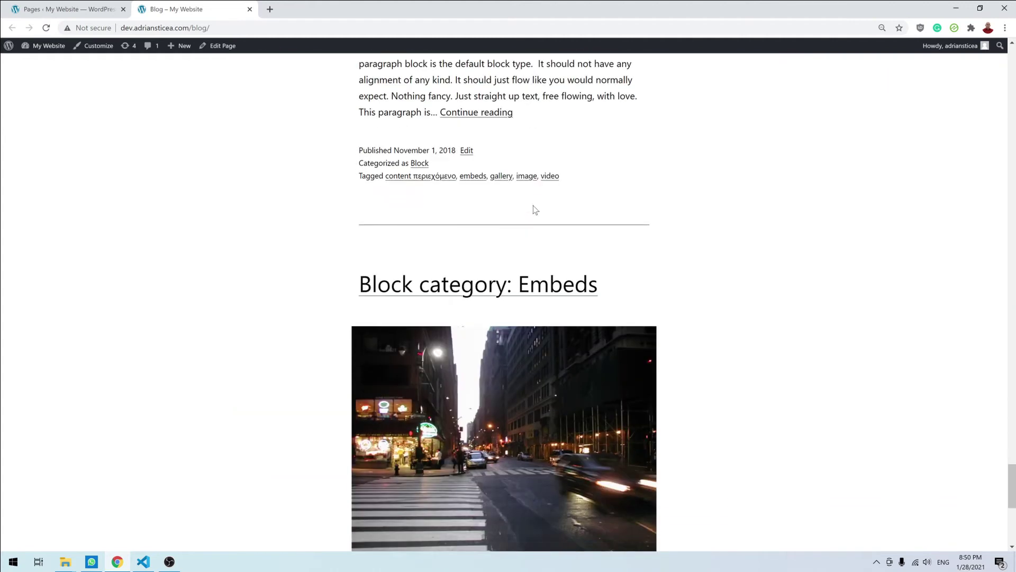
{"action": "scroll", "coordinate": [533, 210], "scroll_direction": "down", "scroll_amount": 2}
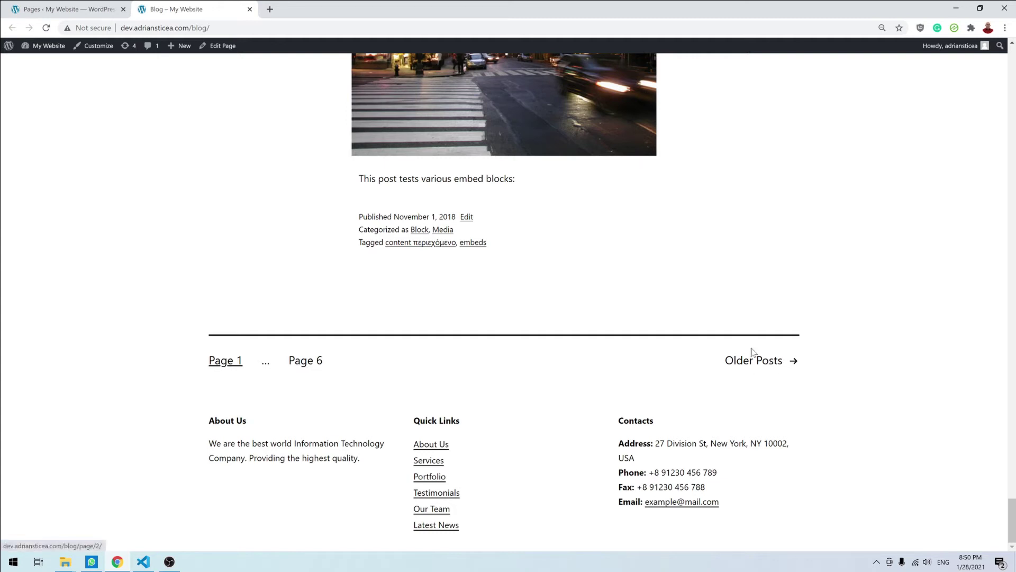
{"action": "scroll", "coordinate": [553, 310], "scroll_direction": "up", "scroll_amount": 10}
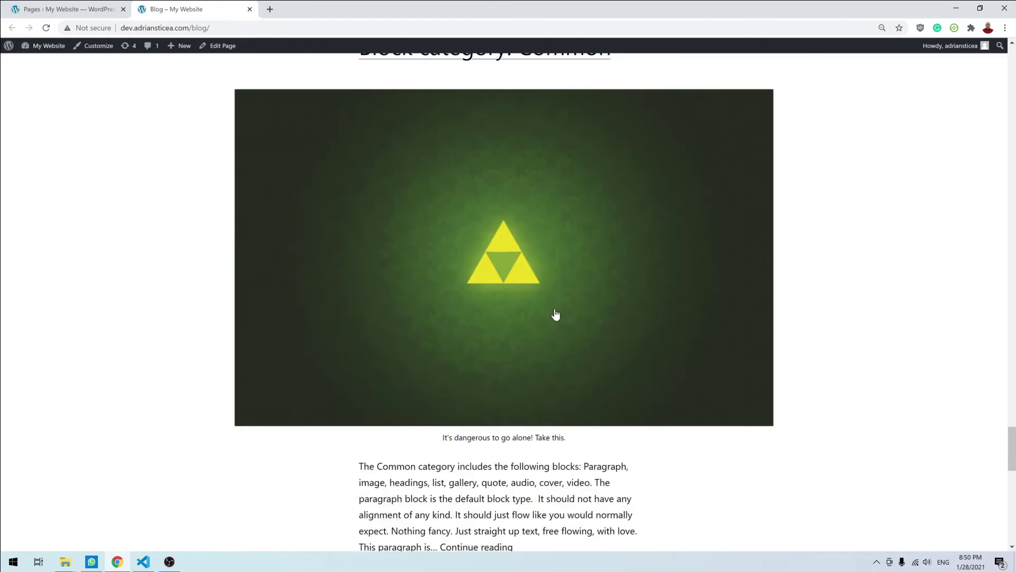
{"action": "scroll", "coordinate": [556, 315], "scroll_direction": "up", "scroll_amount": 15}
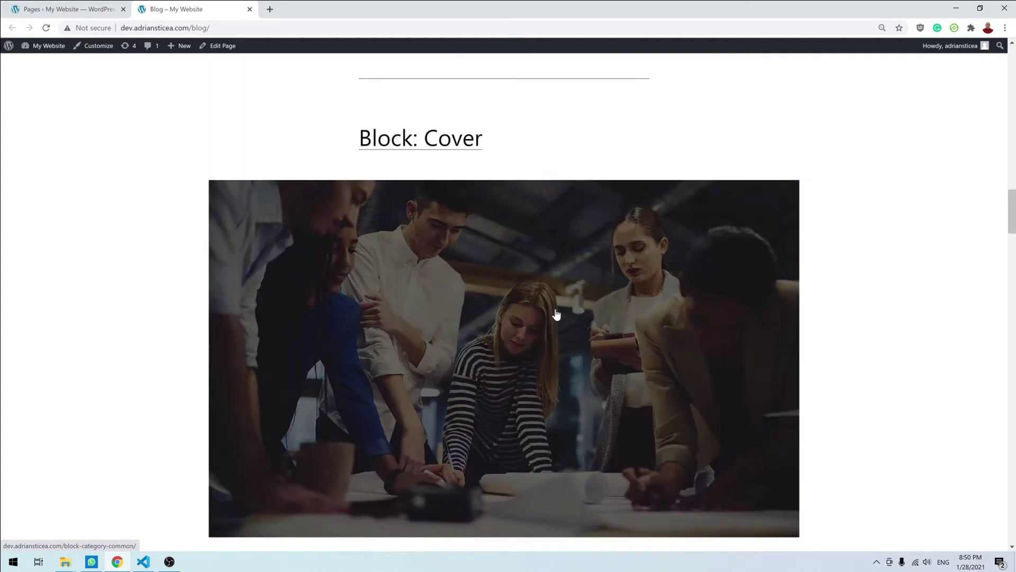
{"action": "scroll", "coordinate": [556, 315], "scroll_direction": "up", "scroll_amount": 15}
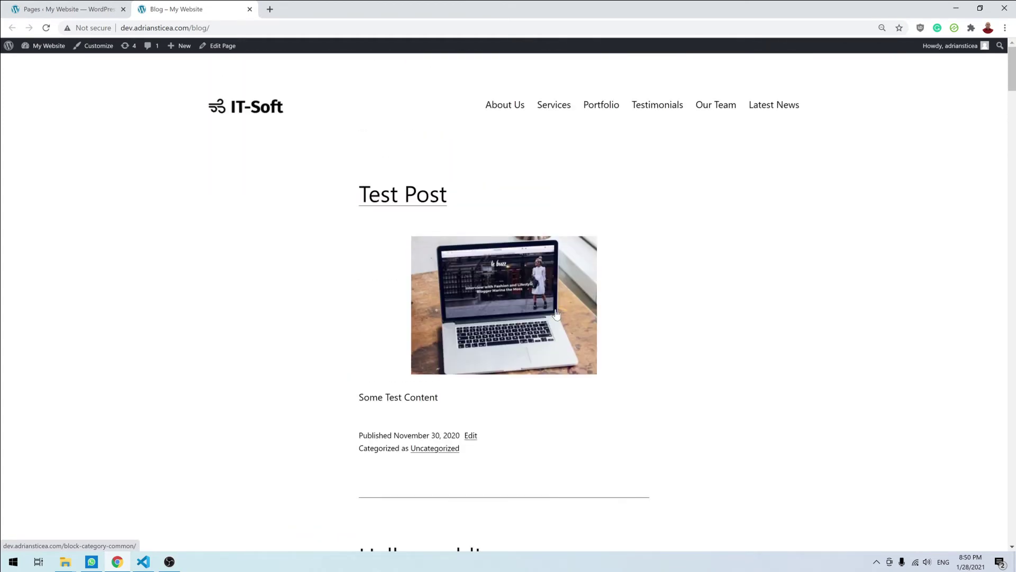
- Examine the "Block: Image" post's Continue reading link and its publication and category details
{"action": "scroll", "coordinate": [402, 297], "scroll_direction": "down", "scroll_amount": 12}
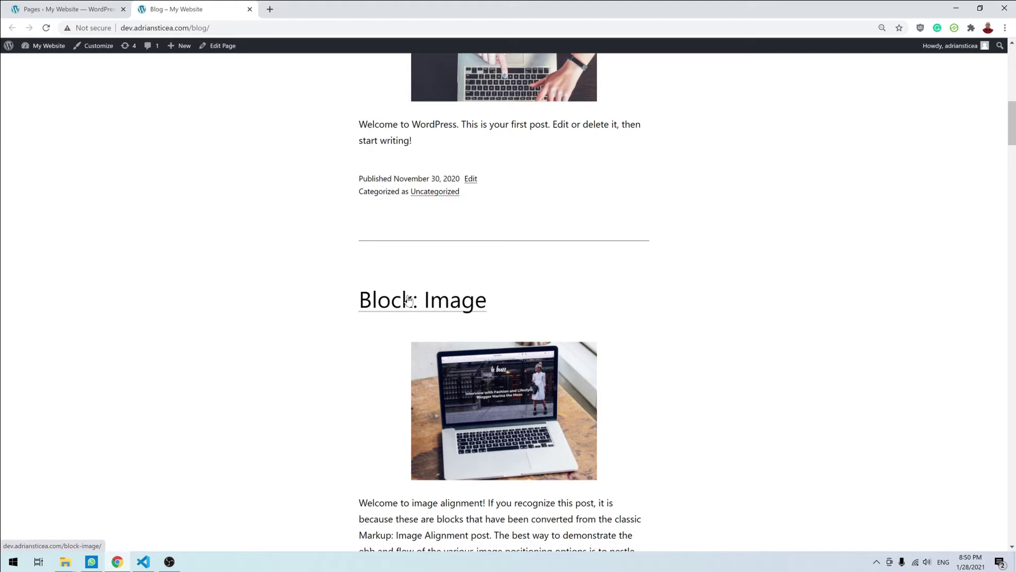
{"action": "scroll", "coordinate": [412, 325], "scroll_direction": "down", "scroll_amount": 3}
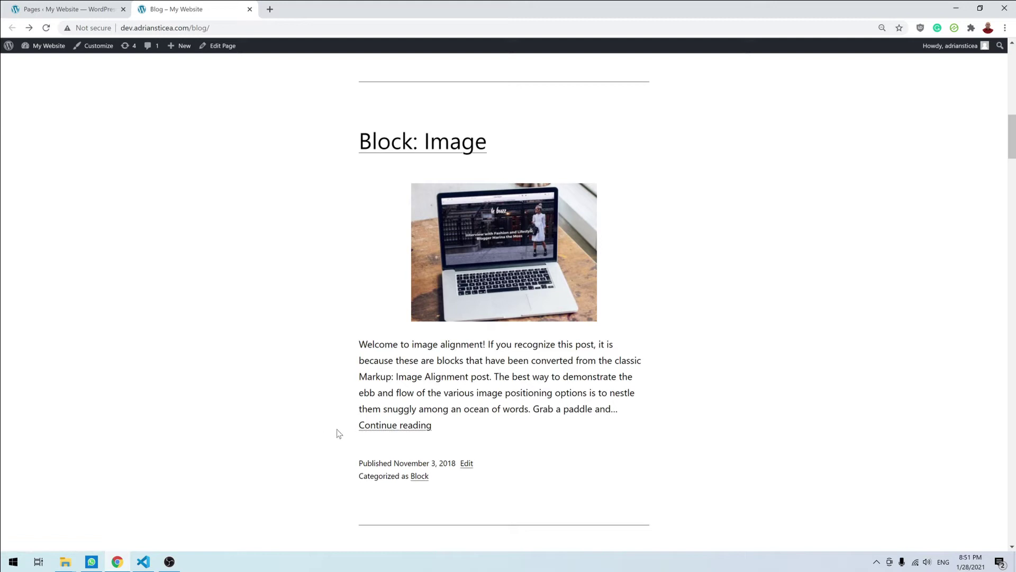
{"action": "left_click_drag", "start_coordinate": [351, 427], "coordinate": [456, 427]}
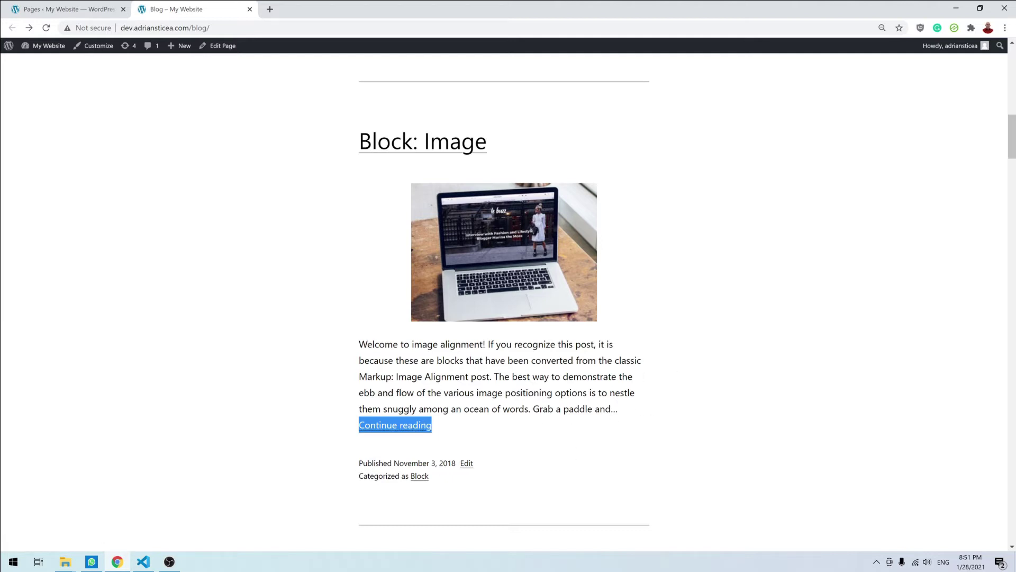
{"action": "left_click", "coordinate": [354, 480]}
{"action": "mouse_move", "coordinate": [354, 479]}
{"action": "left_mouse_down"}
{"action": "mouse_move", "coordinate": [535, 469]}
{"action": "mouse_move", "coordinate": [344, 471]}
{"action": "left_mouse_up"}
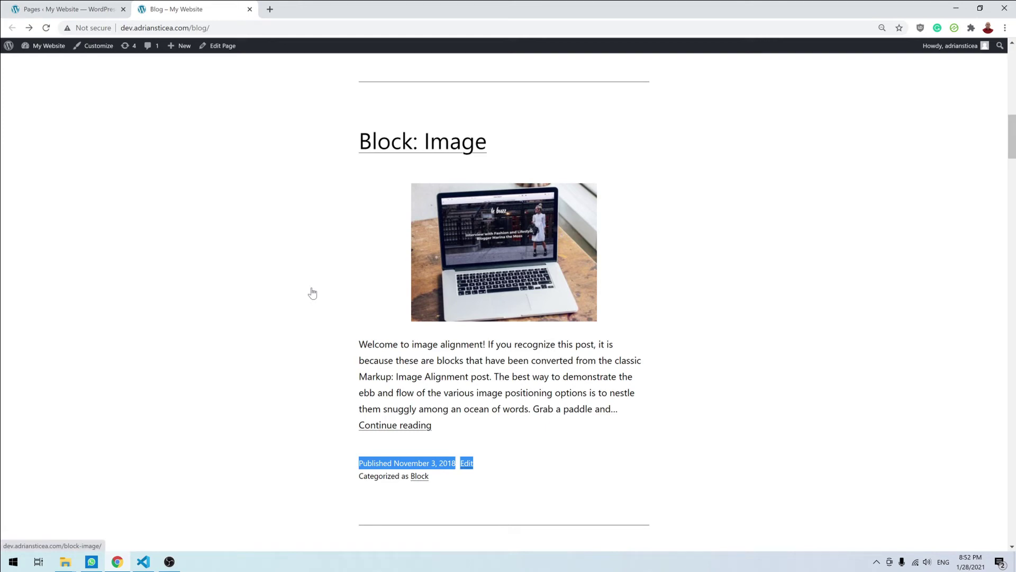
- Find the WP Show Posts plugin by searching the plugin directory for "wp show posts", and install and activate it
{"action": "left_click", "coordinate": [72, 8]}
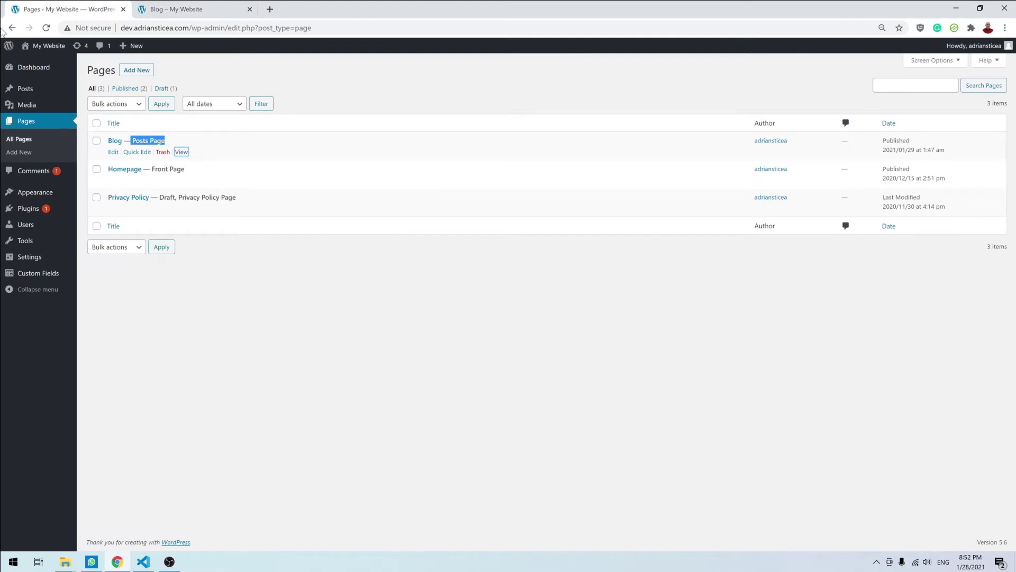
{"action": "left_click", "coordinate": [26, 208]}
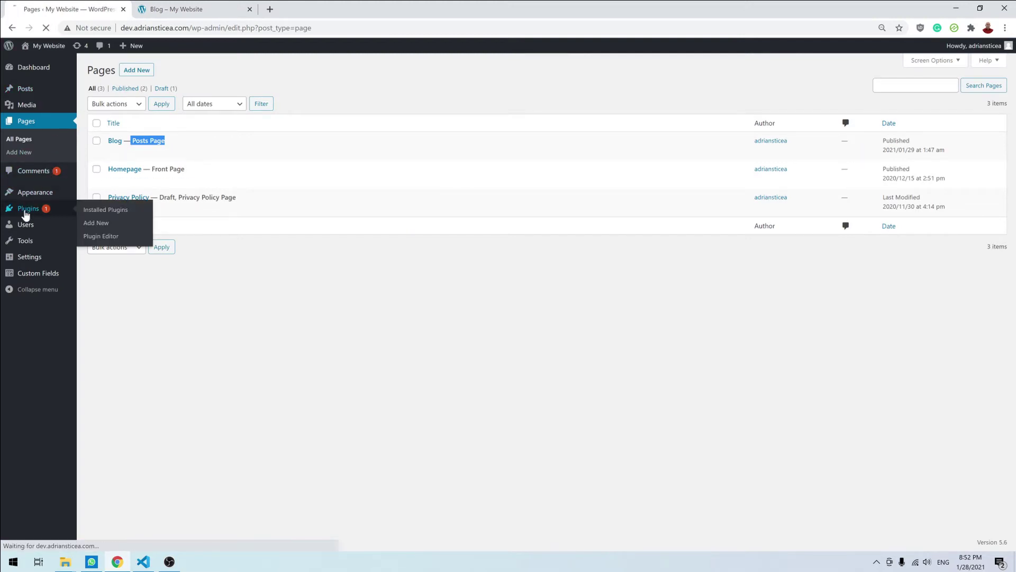
{"action": "left_click", "coordinate": [155, 67]}
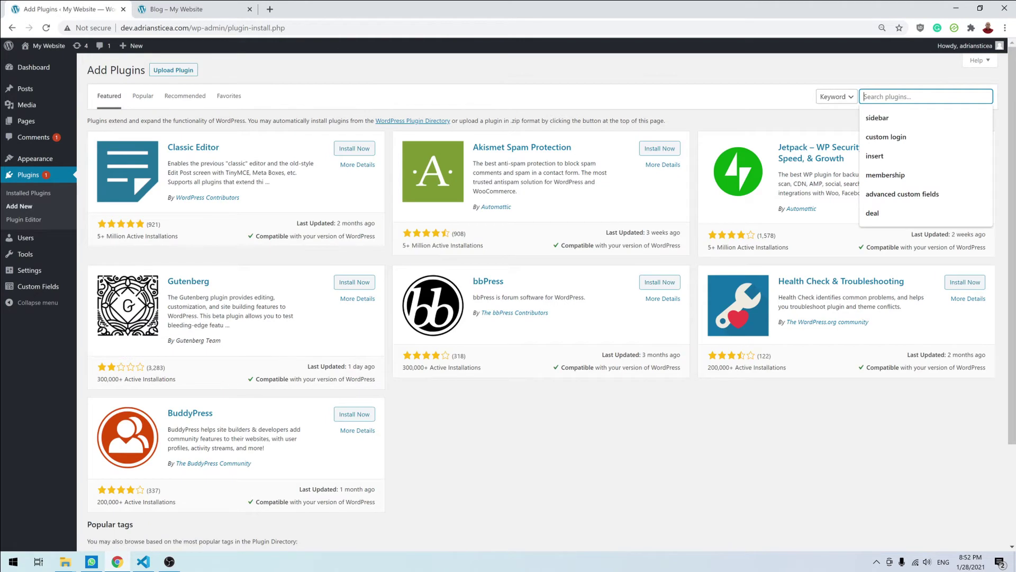
{"action": "type", "text": "wp sh"}
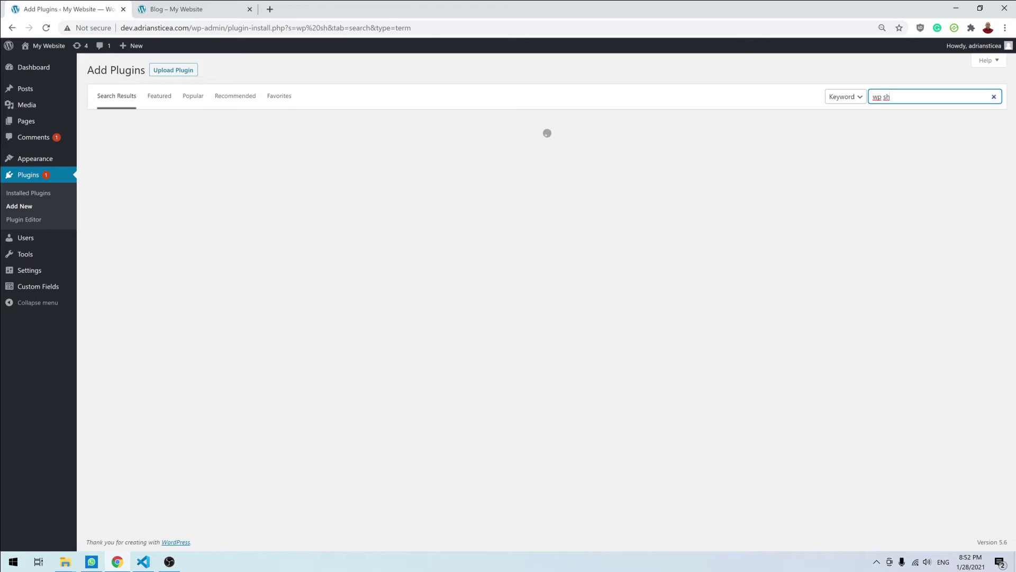
{"action": "type", "text": "o"}
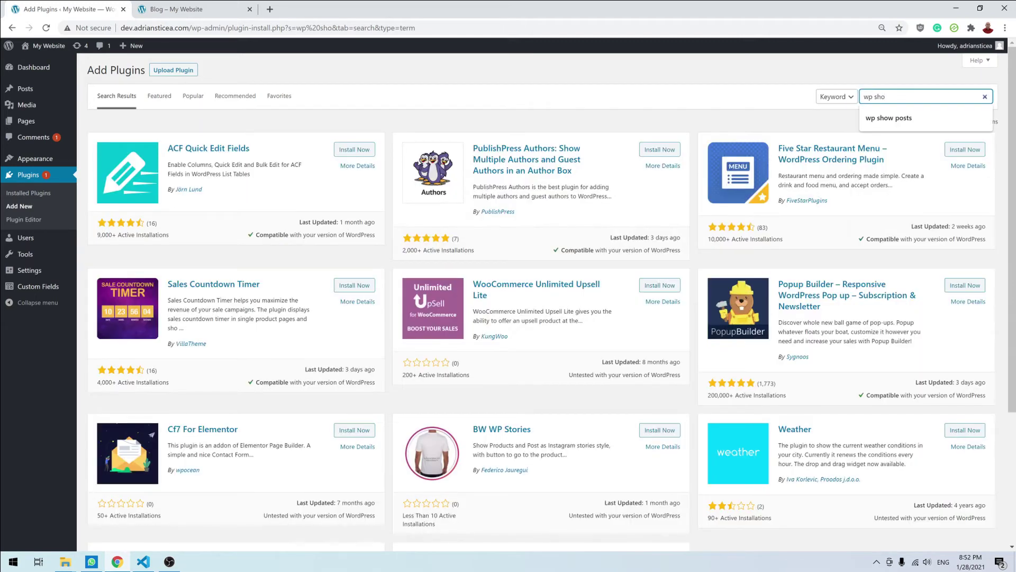
{"action": "left_click", "coordinate": [908, 118]}
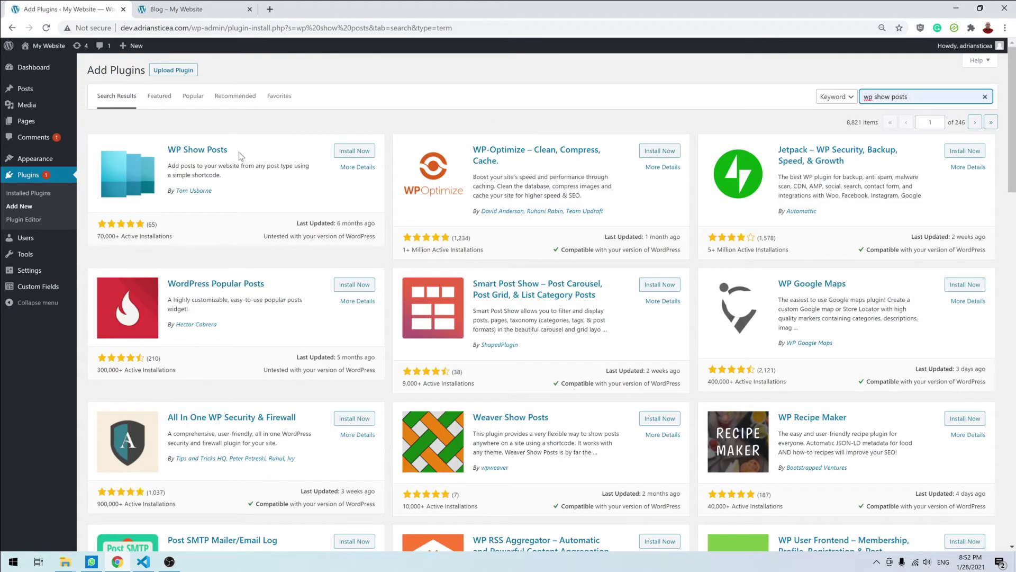
{"action": "left_click", "coordinate": [359, 153]}
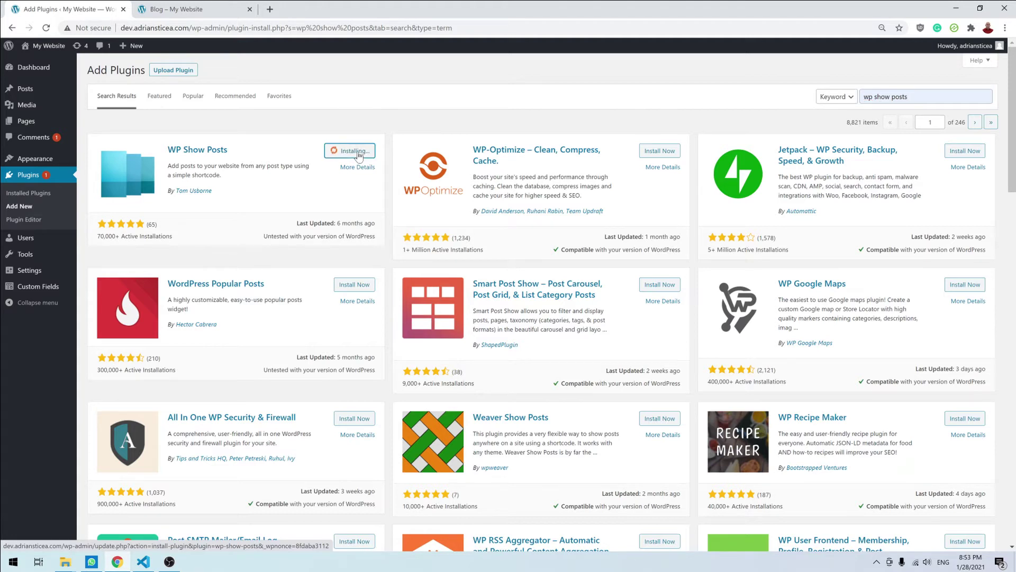
{"action": "left_click", "coordinate": [359, 151]}
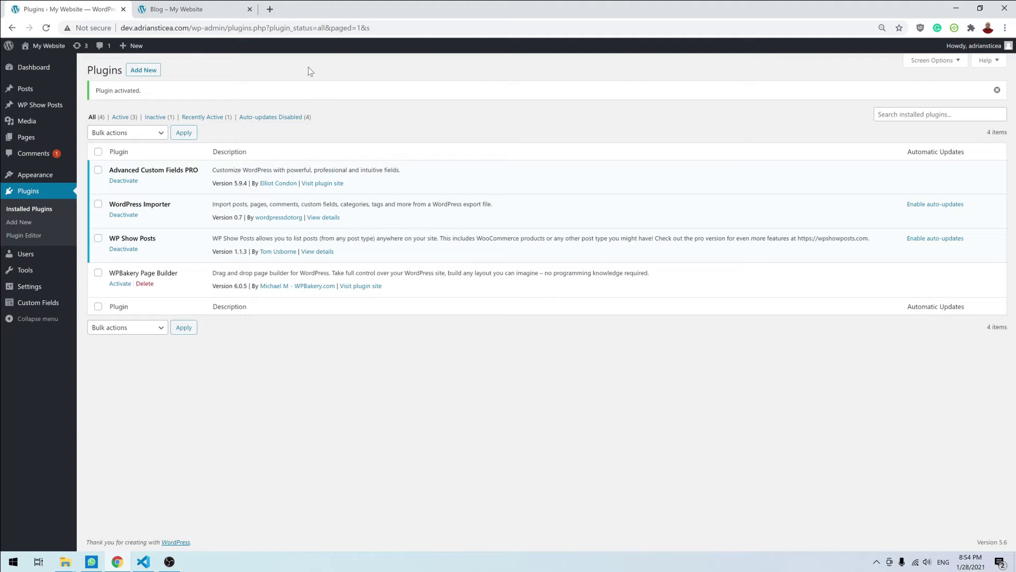
- Clear the posts page assignment in the Reading settings by choosing "— Select —", and save the changes
{"action": "mouse_move", "coordinate": [28, 295]}
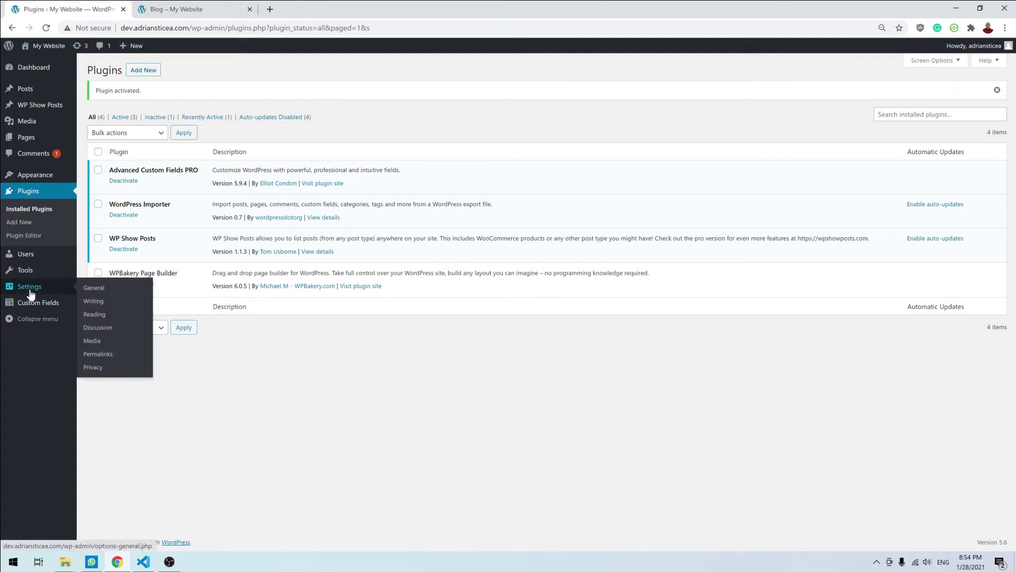
{"action": "left_click", "coordinate": [99, 316]}
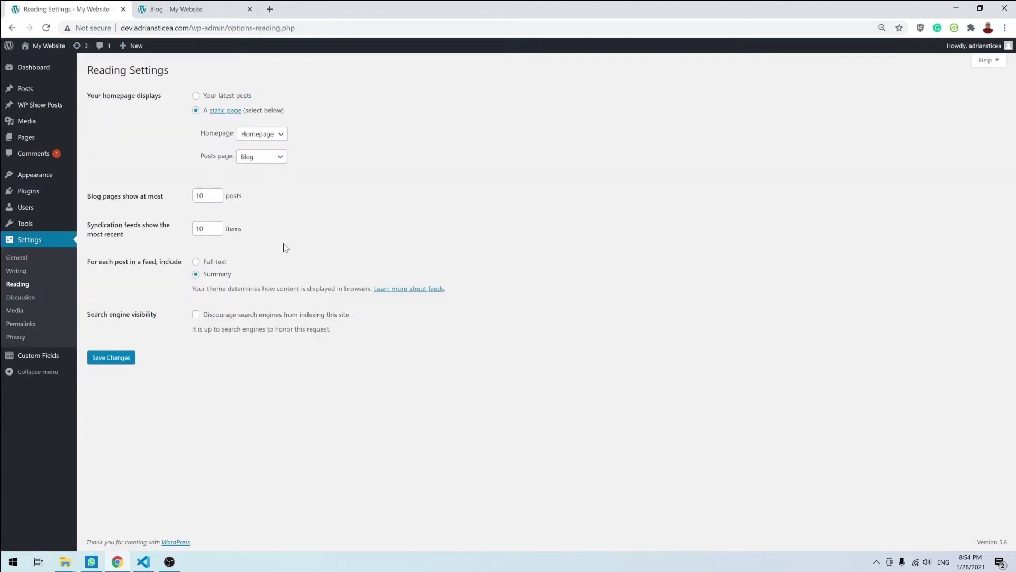
{"action": "left_click", "coordinate": [283, 159]}
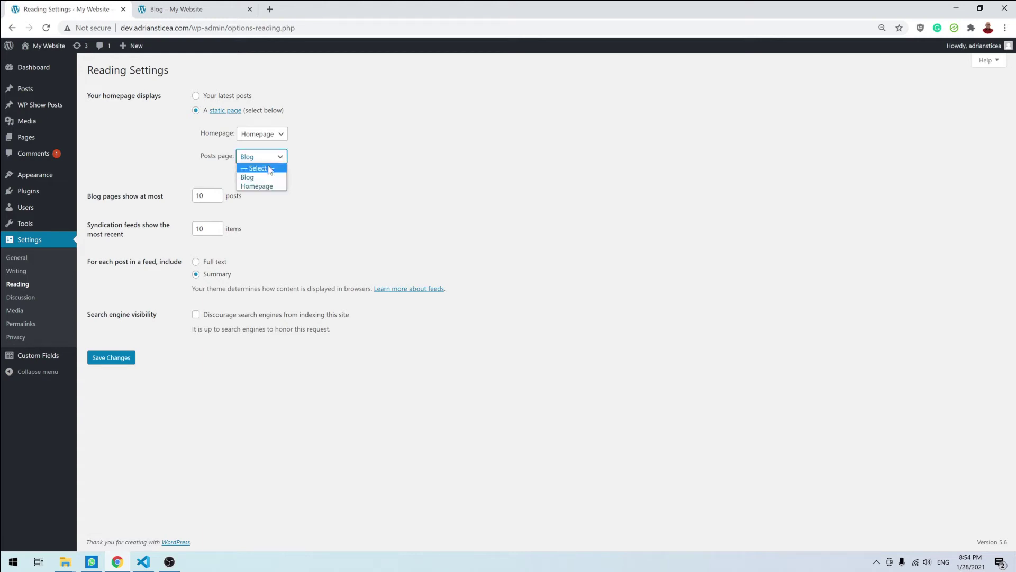
{"action": "left_click", "coordinate": [269, 170]}
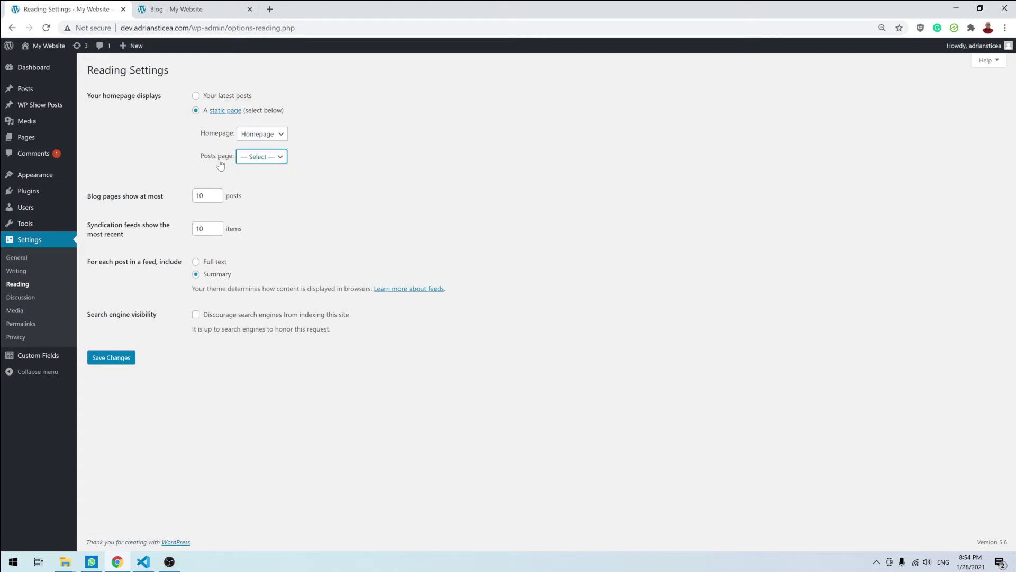
{"action": "left_click", "coordinate": [113, 360]}
- Start a new WP Show Posts list titled "Blog Posts" with post as its post type
{"action": "mouse_move", "coordinate": [45, 104]}
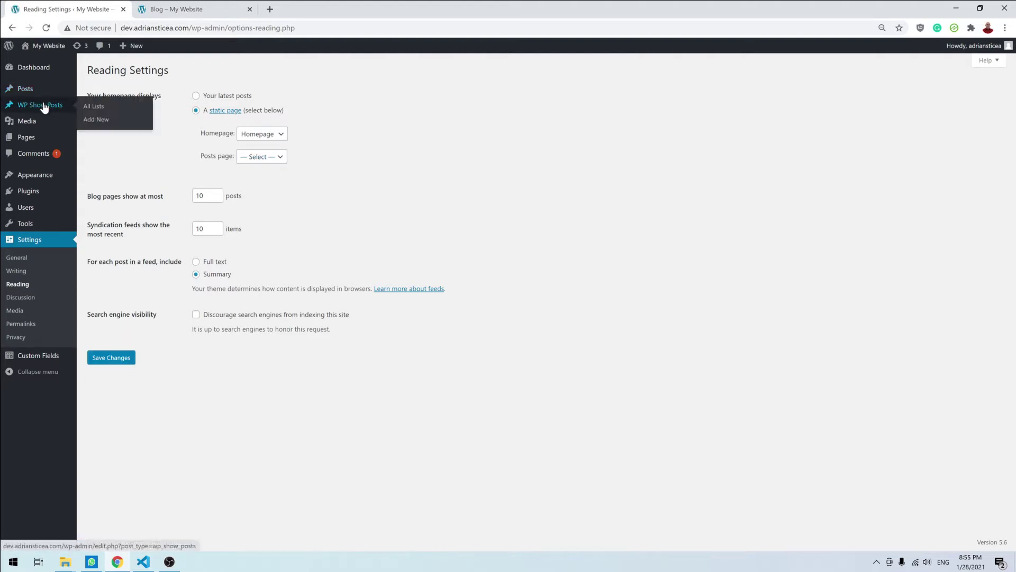
{"action": "left_click", "coordinate": [53, 106]}
{"action": "left_click", "coordinate": [159, 72]}
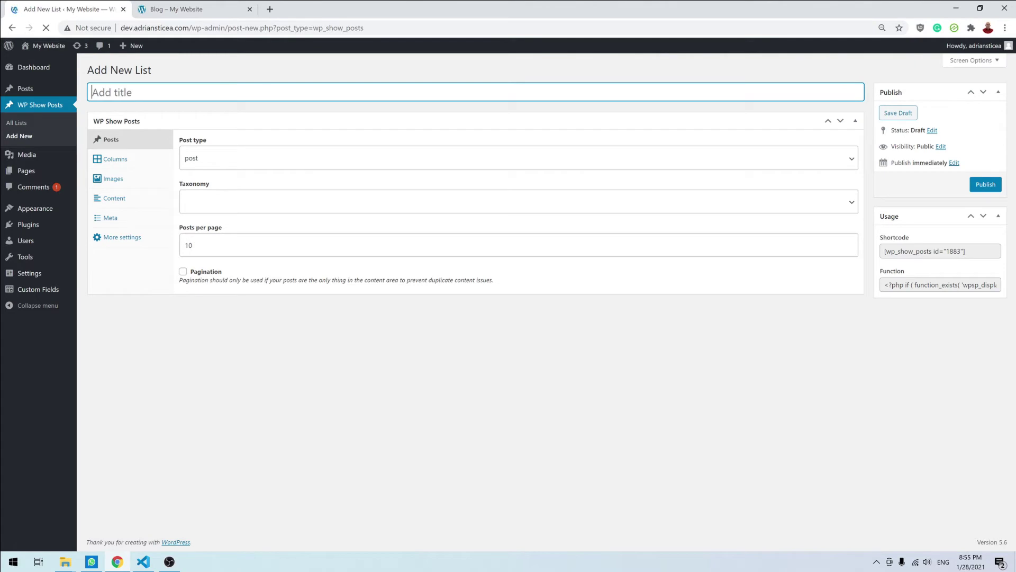
{"action": "type", "text": "Blog Posts"}
{"action": "left_click", "coordinate": [247, 160]}
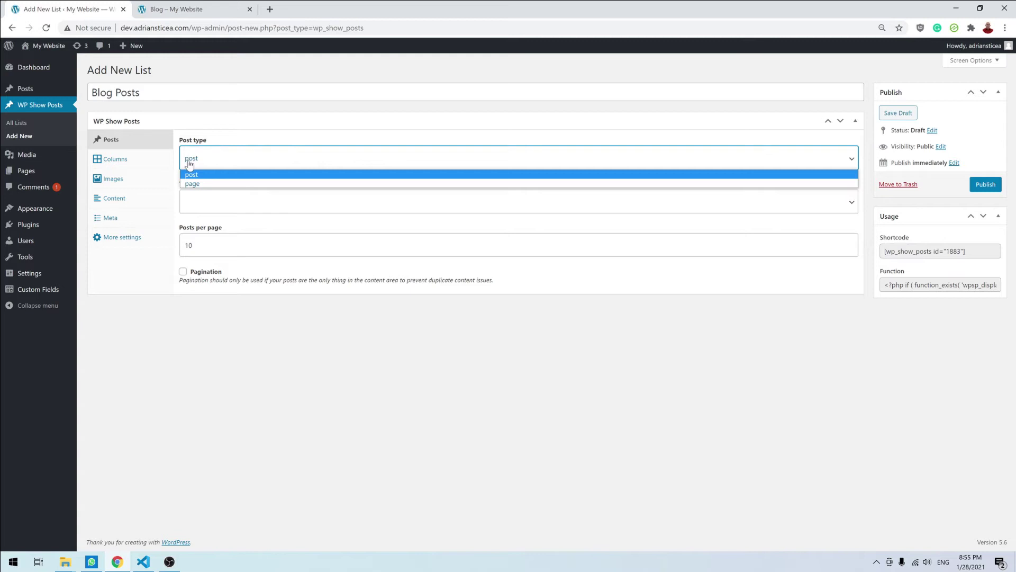
{"action": "left_click", "coordinate": [212, 175]}
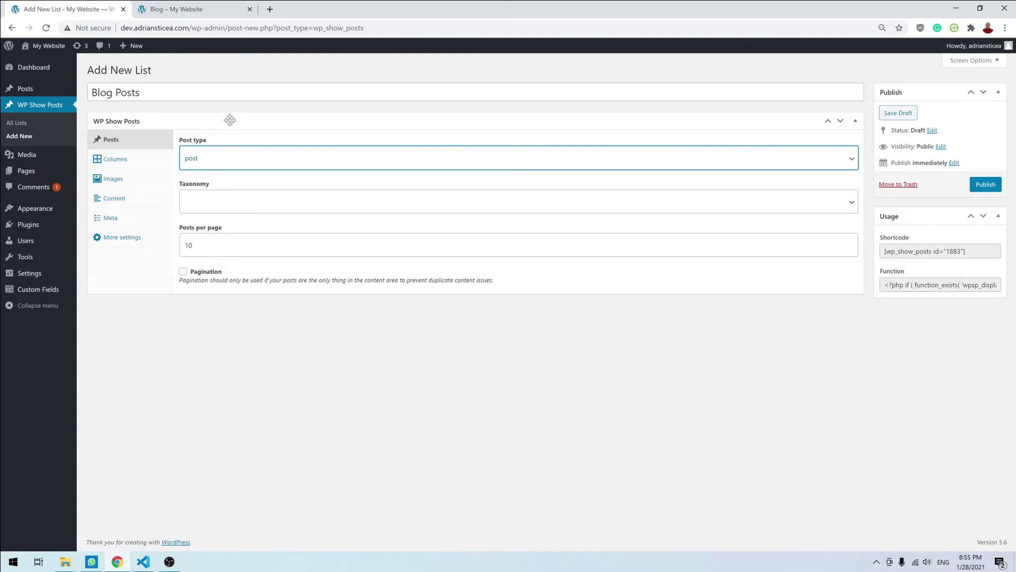
{"action": "left_click", "coordinate": [235, 115]}
{"action": "left_click", "coordinate": [212, 120]}
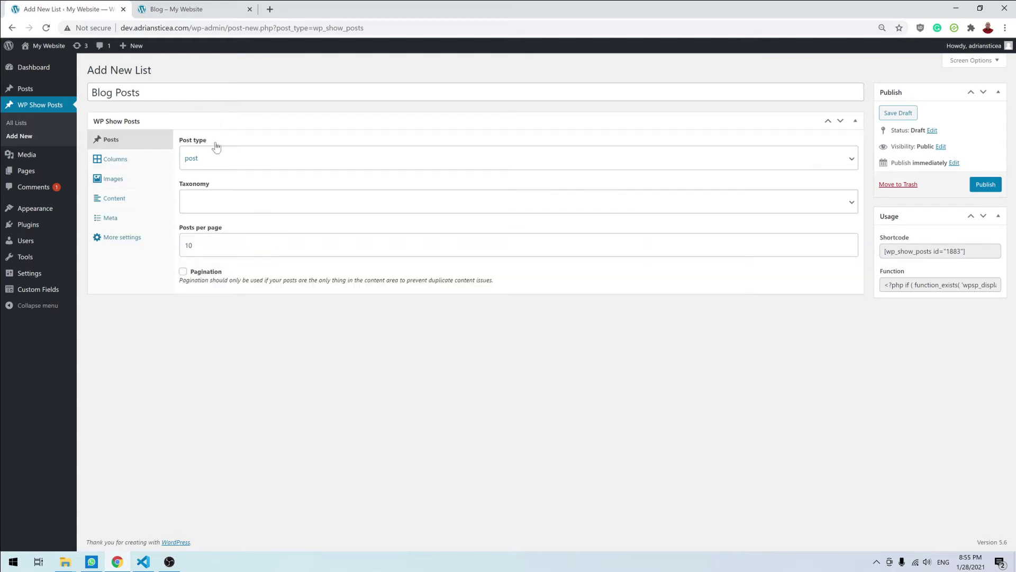
- Review the taxonomy choices available for the Blog Posts list, leaving the taxonomy empty
{"action": "left_click", "coordinate": [217, 199]}
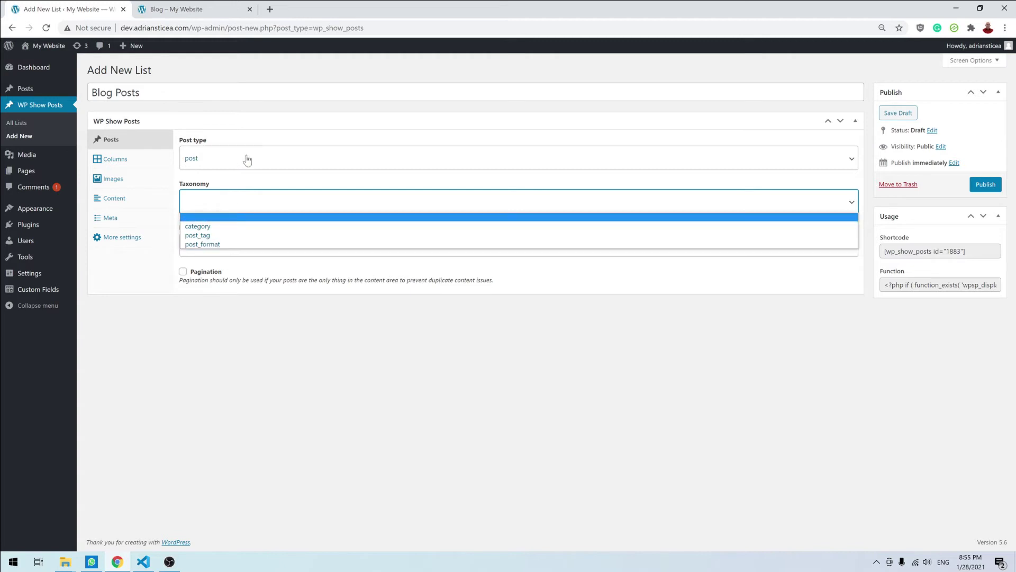
{"action": "left_click", "coordinate": [247, 180]}
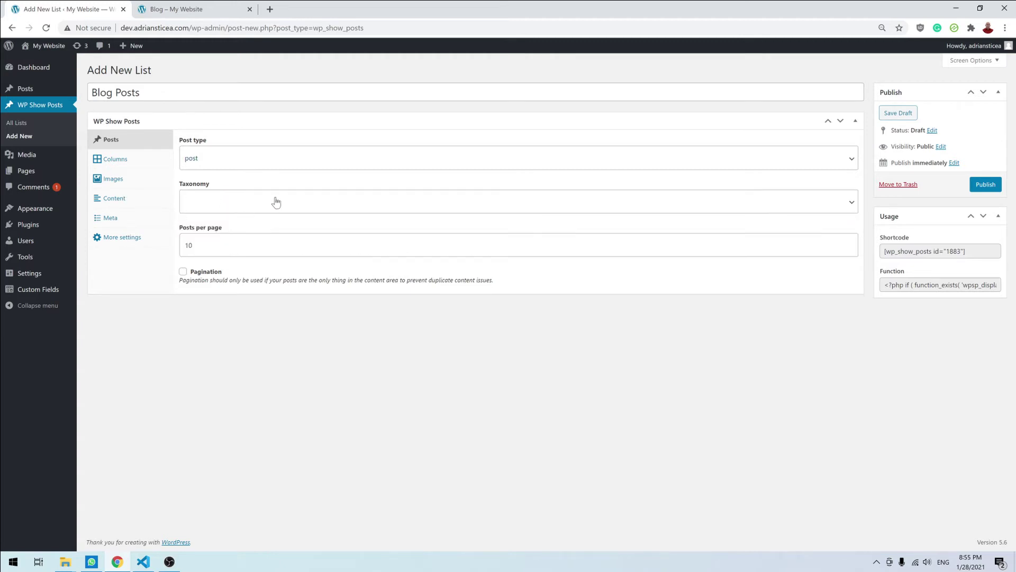
{"action": "left_click", "coordinate": [223, 208]}
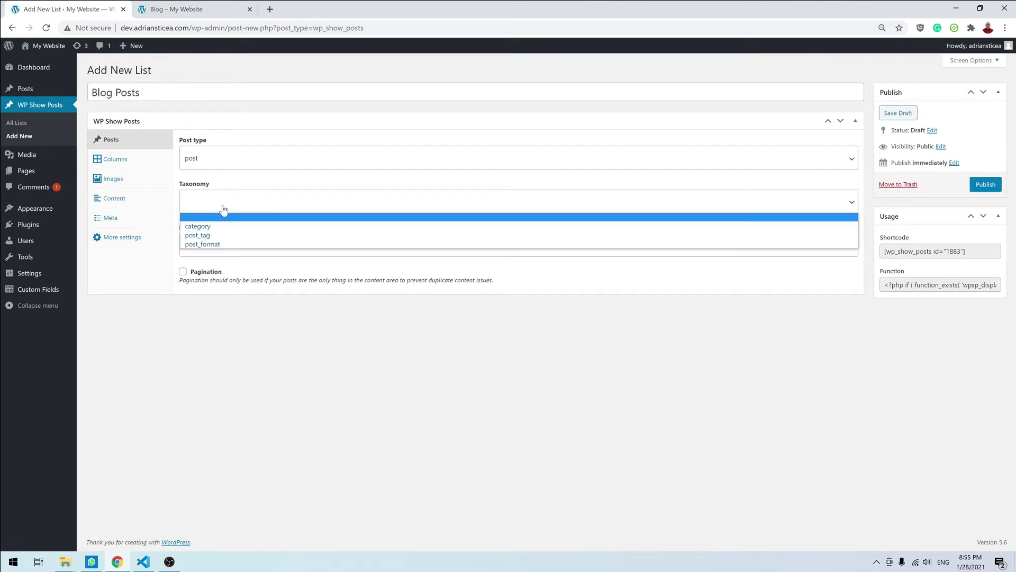
{"action": "left_click", "coordinate": [230, 202]}
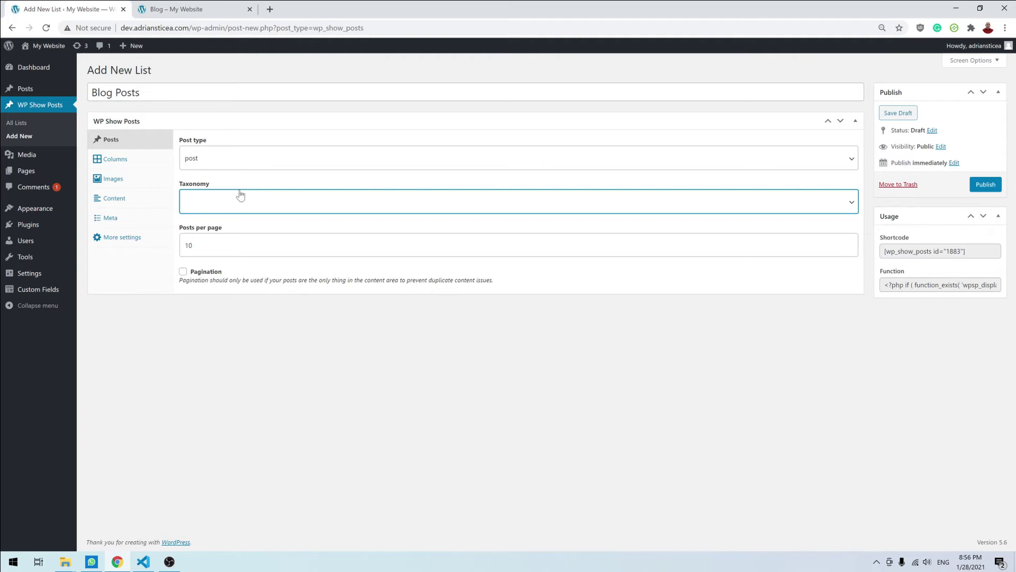
- Set the Blog Posts list to display its posts in 3 columns
{"action": "left_click", "coordinate": [120, 159]}
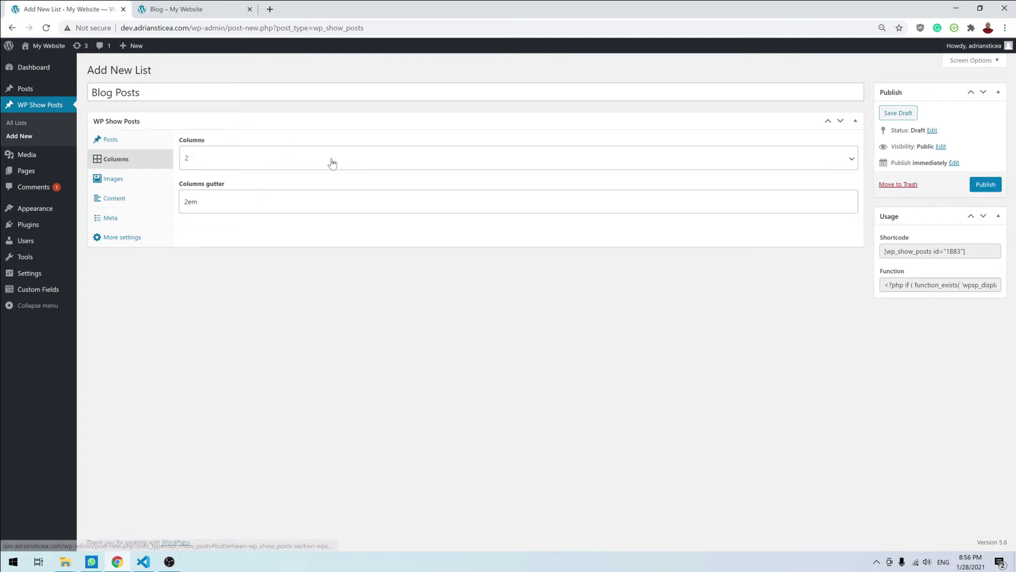
{"action": "left_click", "coordinate": [284, 161]}
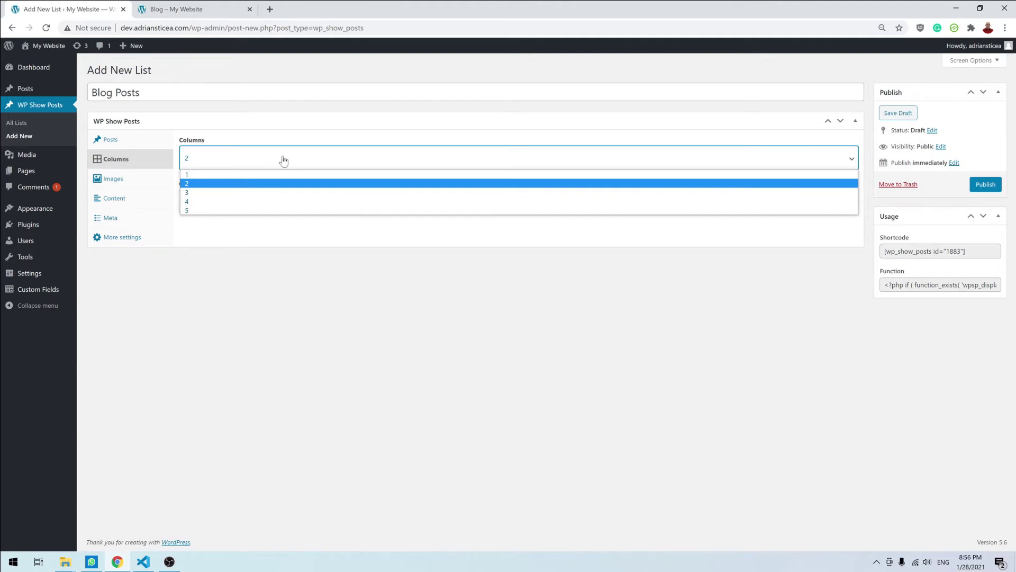
{"action": "left_click", "coordinate": [195, 193]}
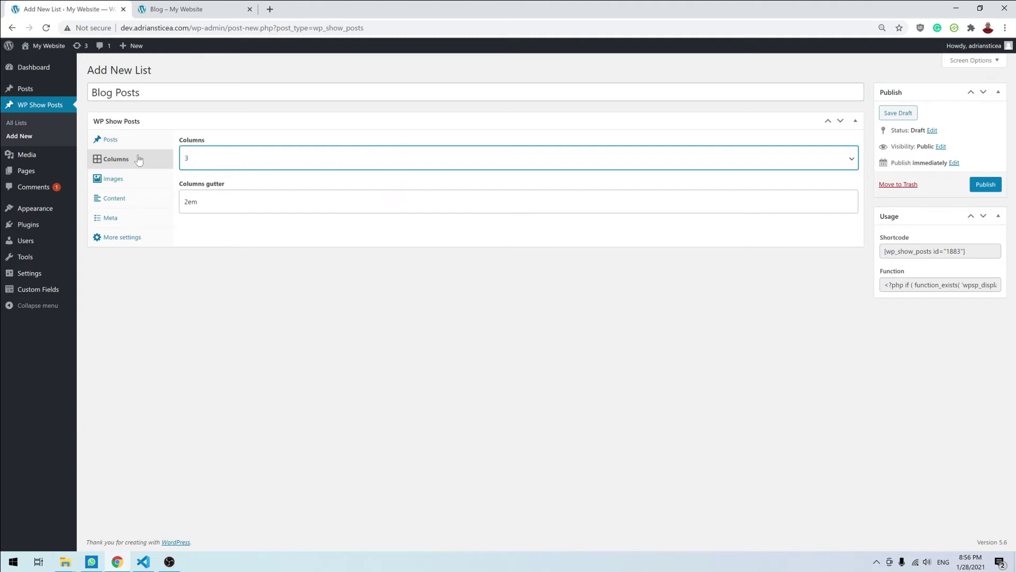
- Review the list's image alignment and image location options, keeping Center and Below title
{"action": "left_click", "coordinate": [136, 182]}
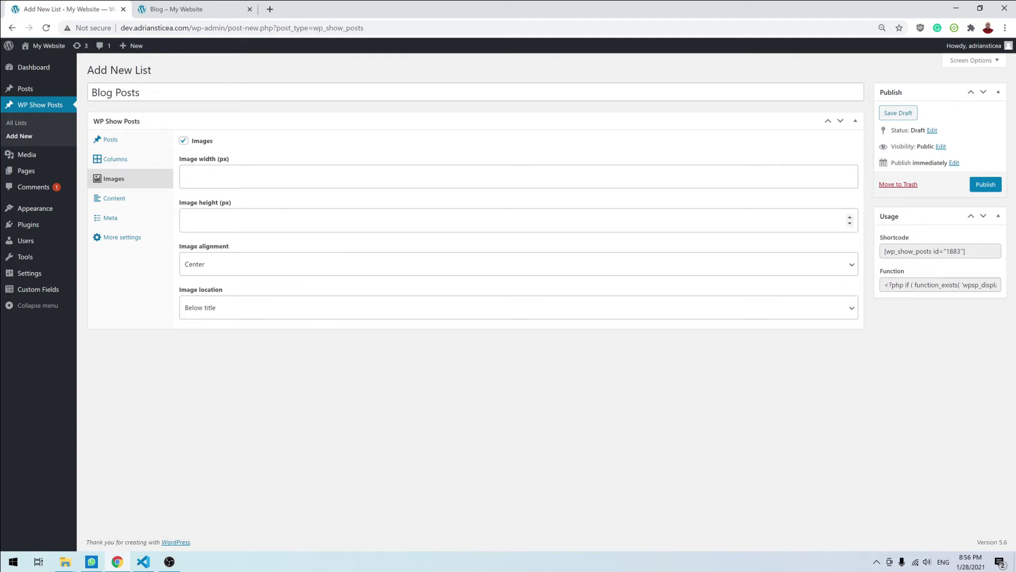
{"action": "left_click", "coordinate": [244, 257]}
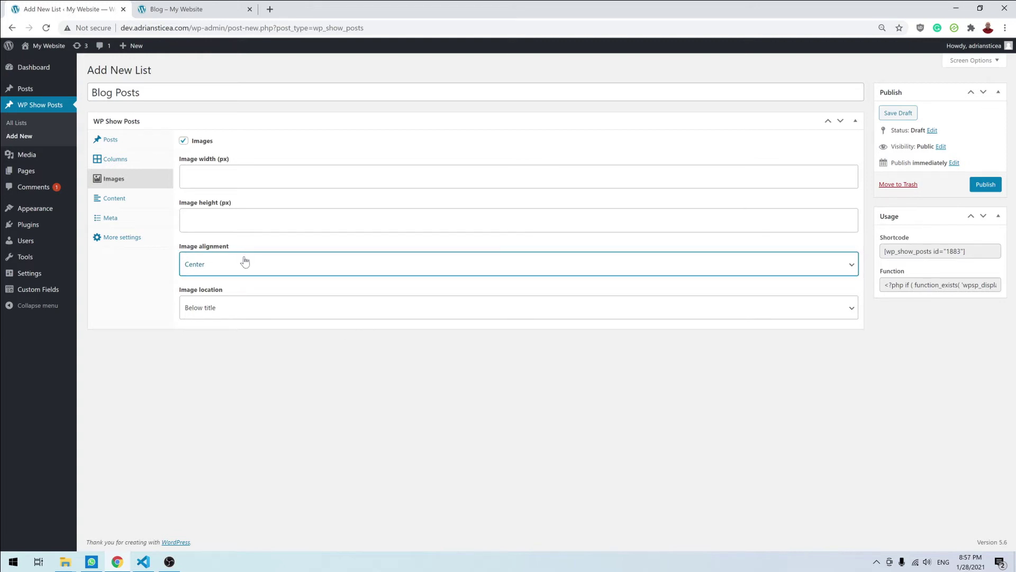
{"action": "left_click", "coordinate": [244, 260]}
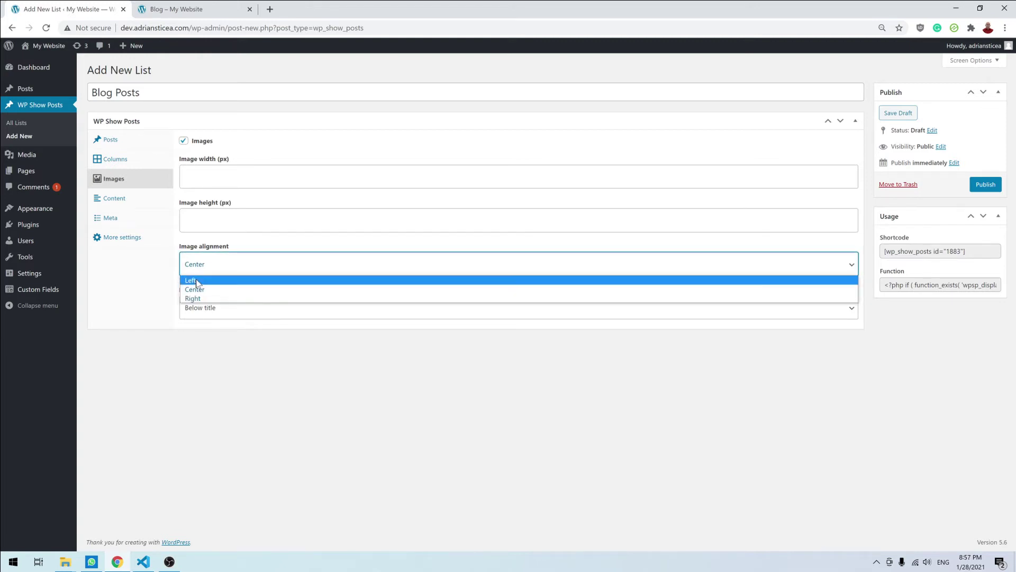
{"action": "left_click", "coordinate": [261, 364]}
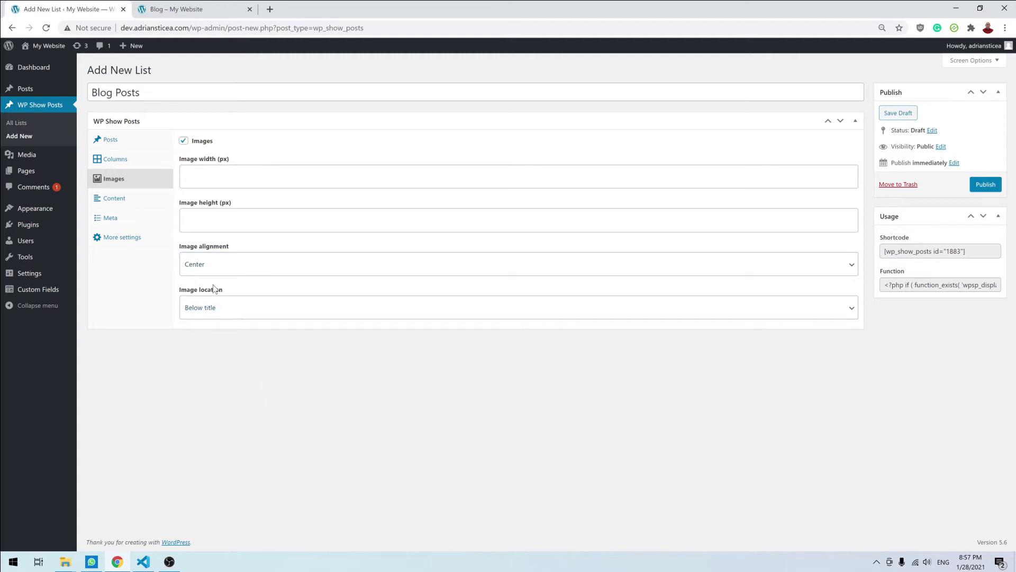
{"action": "left_click", "coordinate": [223, 308]}
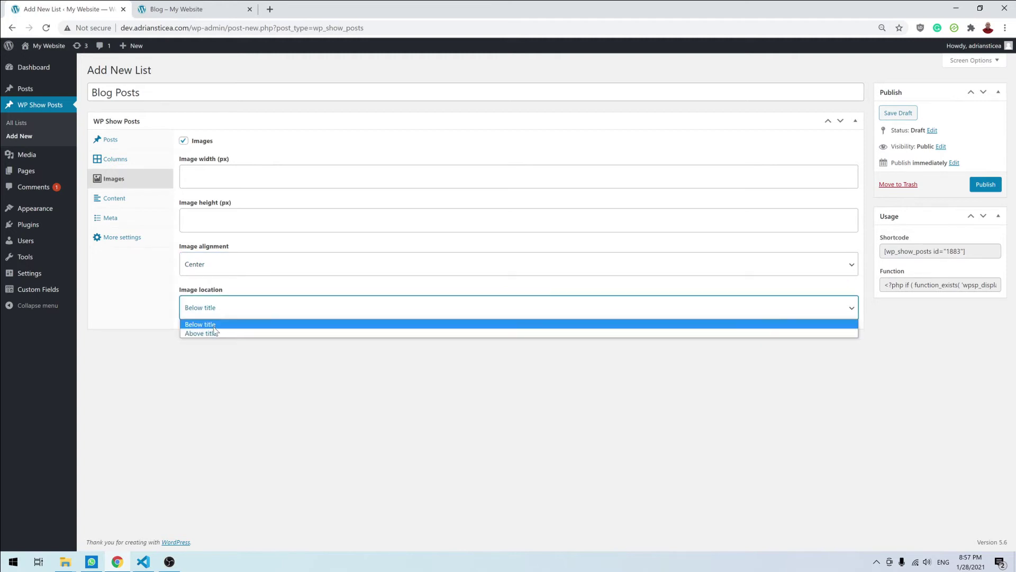
{"action": "left_click", "coordinate": [222, 363]}
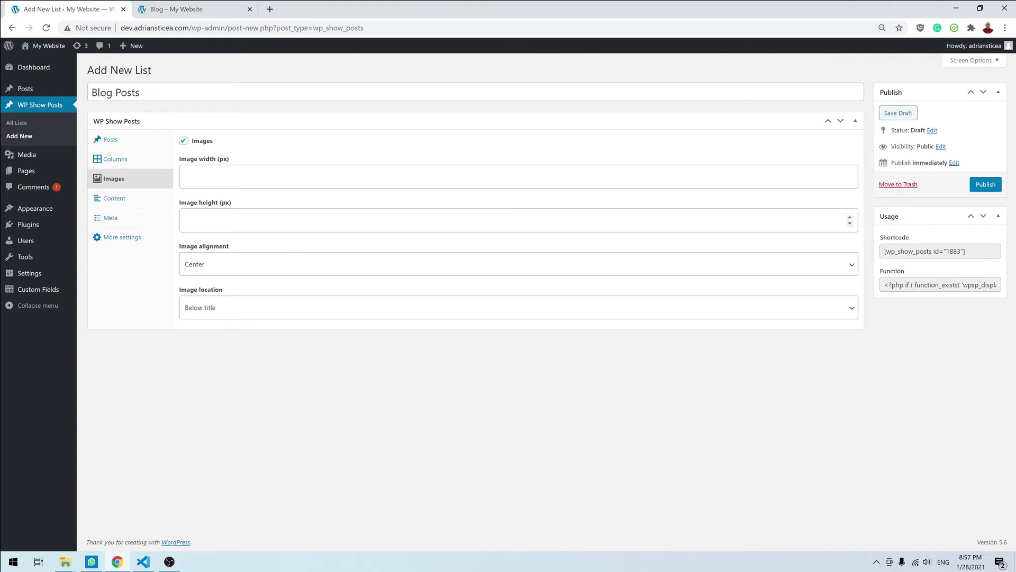
- Review the content type options in the list's content settings, keeping Excerpt
{"action": "left_click", "coordinate": [127, 201]}
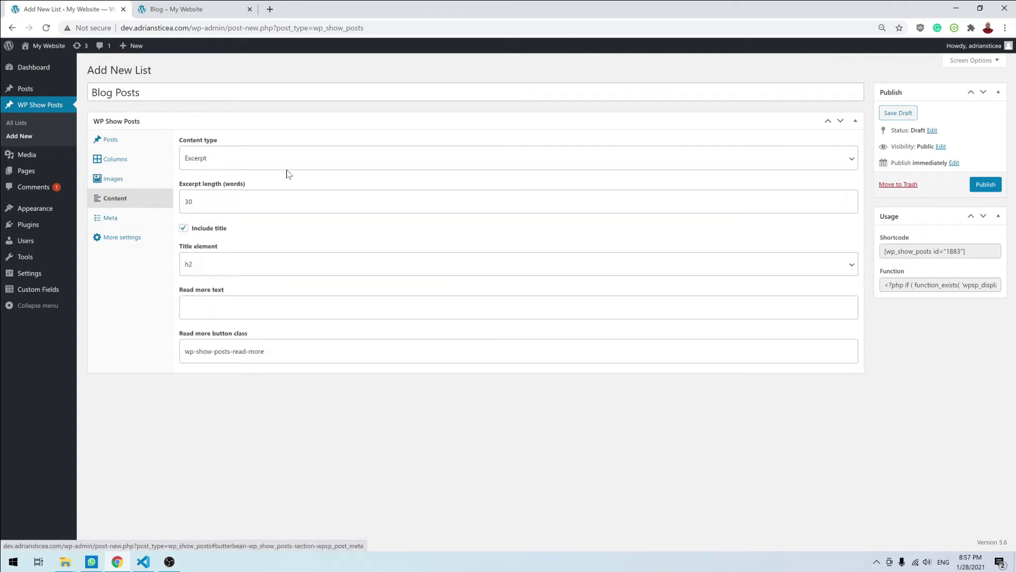
{"action": "left_click", "coordinate": [249, 161]}
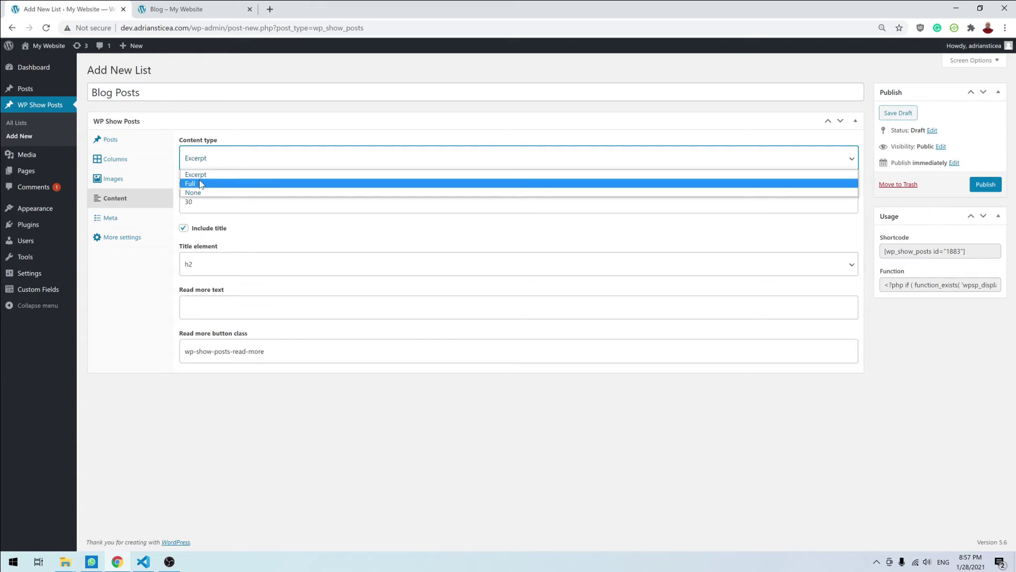
{"action": "left_click", "coordinate": [220, 162]}
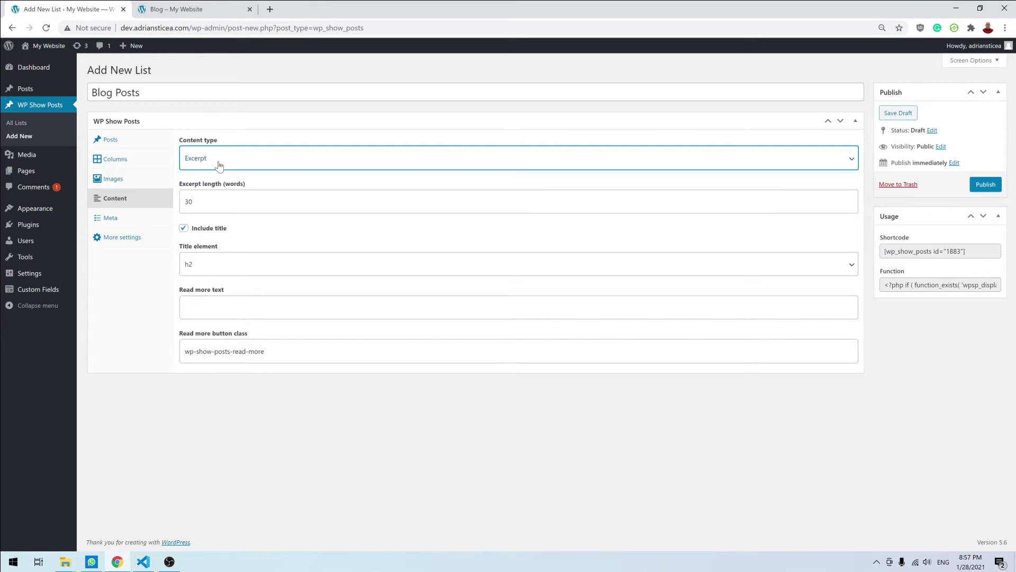
{"action": "left_click", "coordinate": [230, 160]}
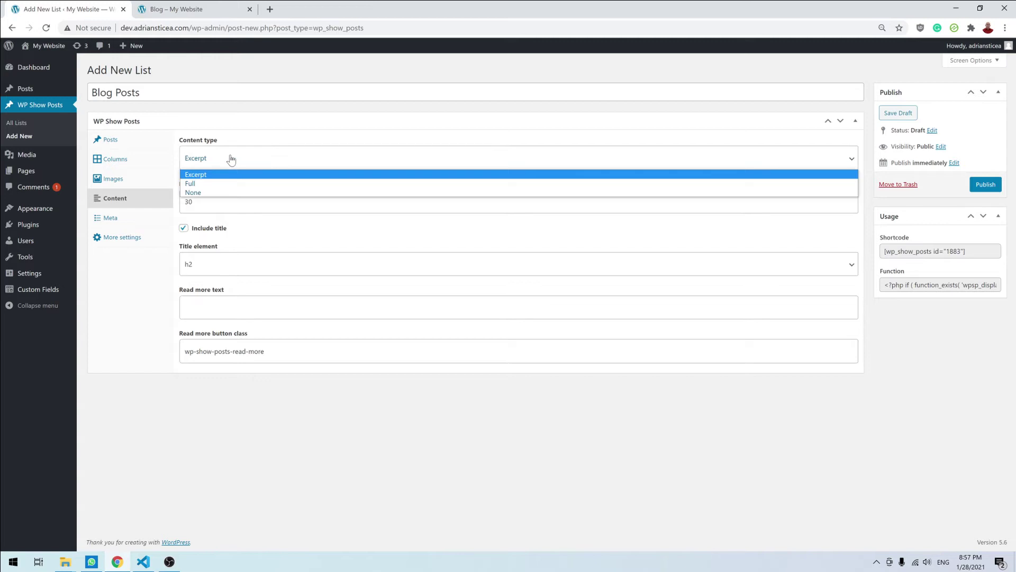
{"action": "left_click", "coordinate": [261, 140]}
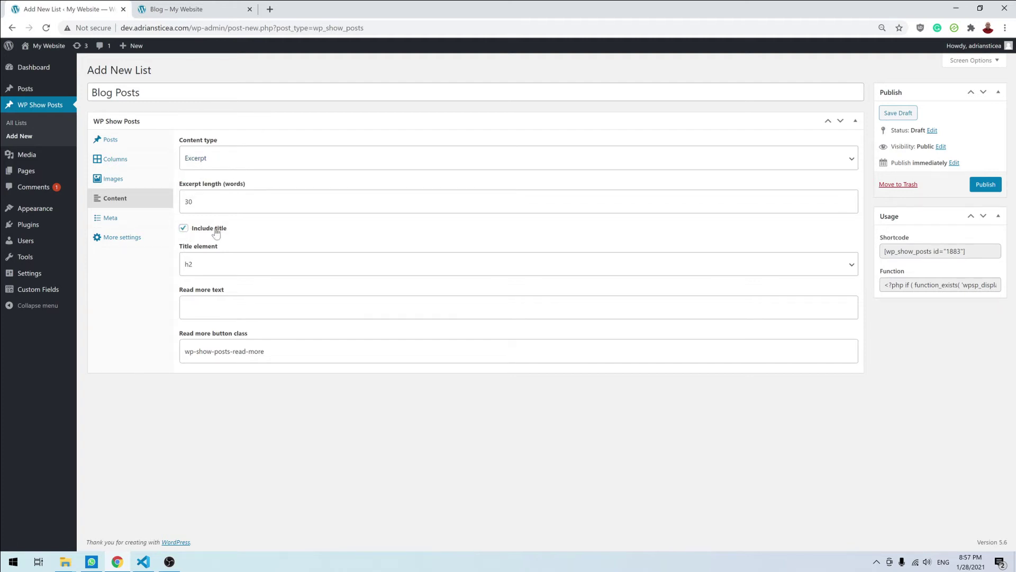
- Review the list's title element choices and the read more button class, keeping h2 and wp-show-posts-read-more
{"action": "left_click", "coordinate": [211, 264]}
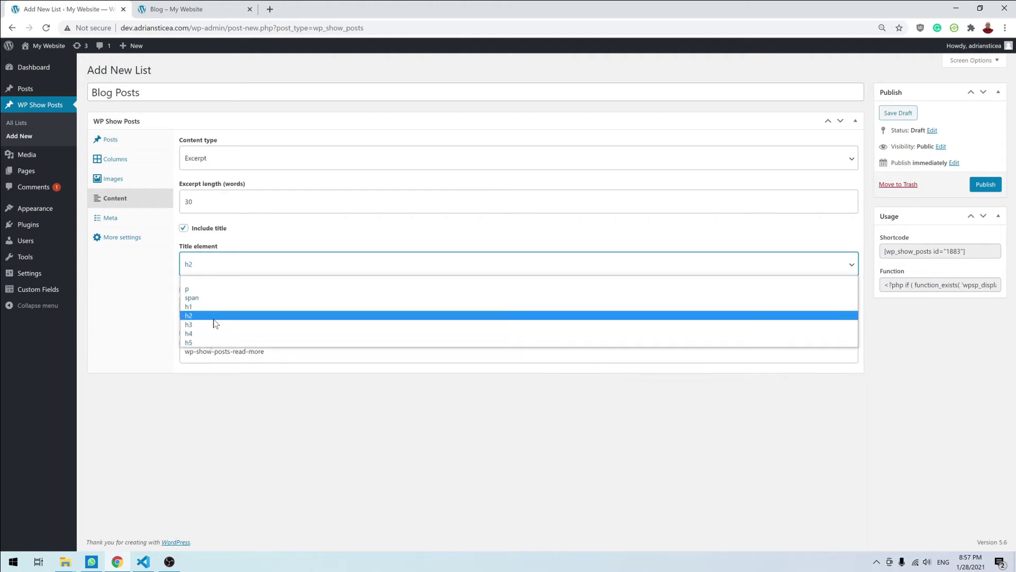
{"action": "left_click", "coordinate": [212, 265]}
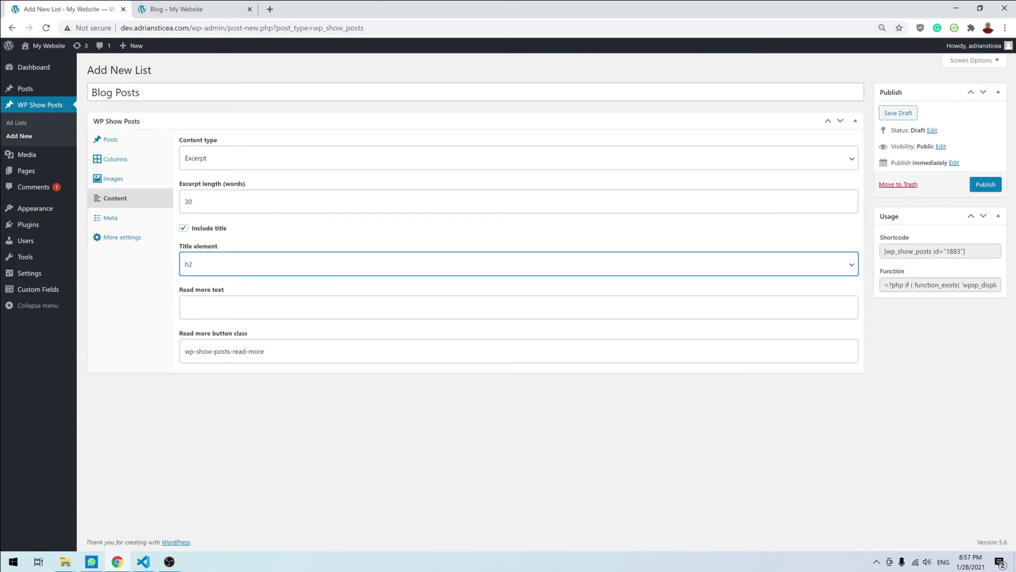
{"action": "key", "text": "Tab"}
{"action": "key", "text": "Tab"}
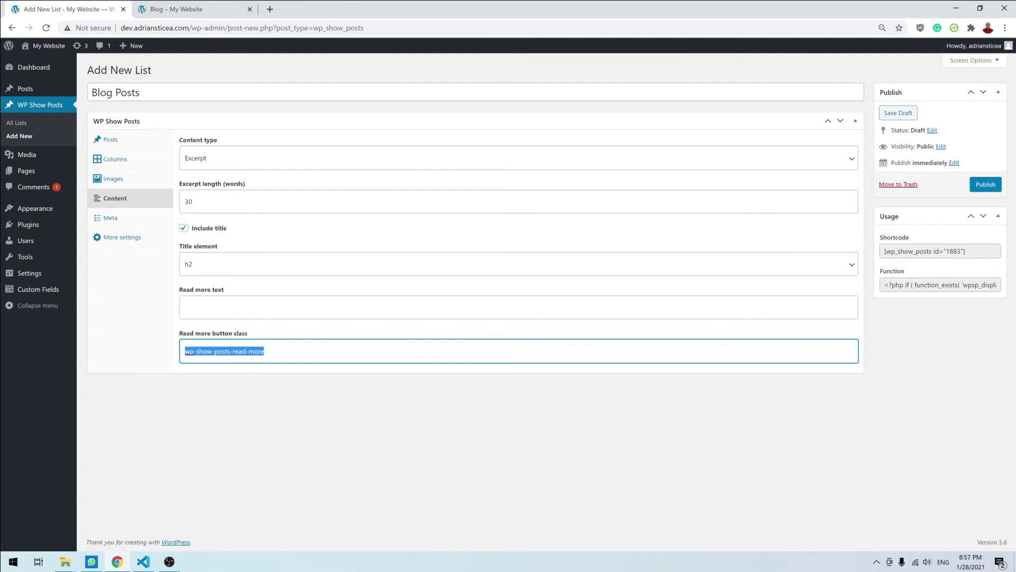
{"action": "key", "text": "End"}
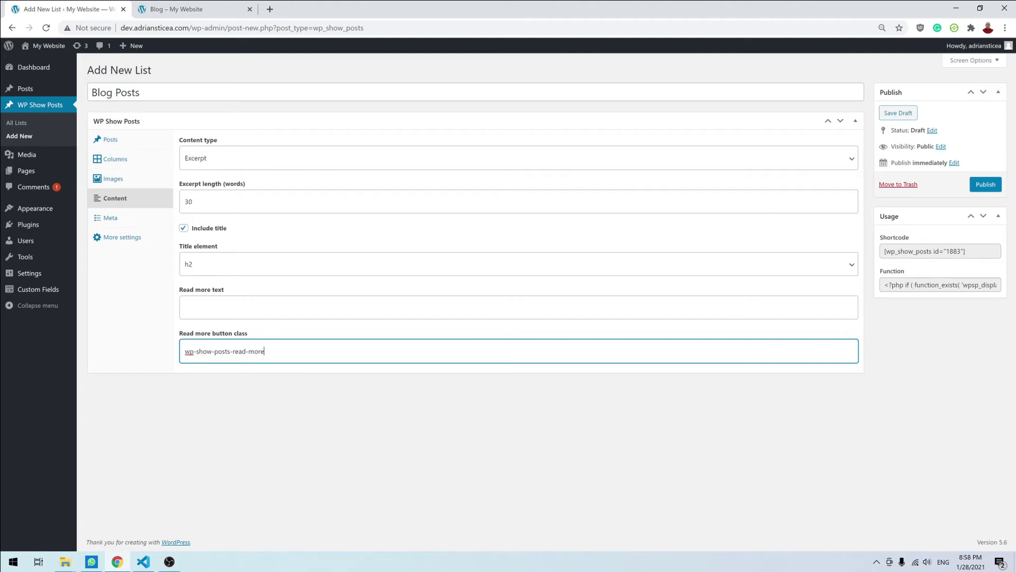
- Review the list's meta settings and the ordering choices in its additional settings, keeping the order by Date
{"action": "left_click", "coordinate": [111, 218]}
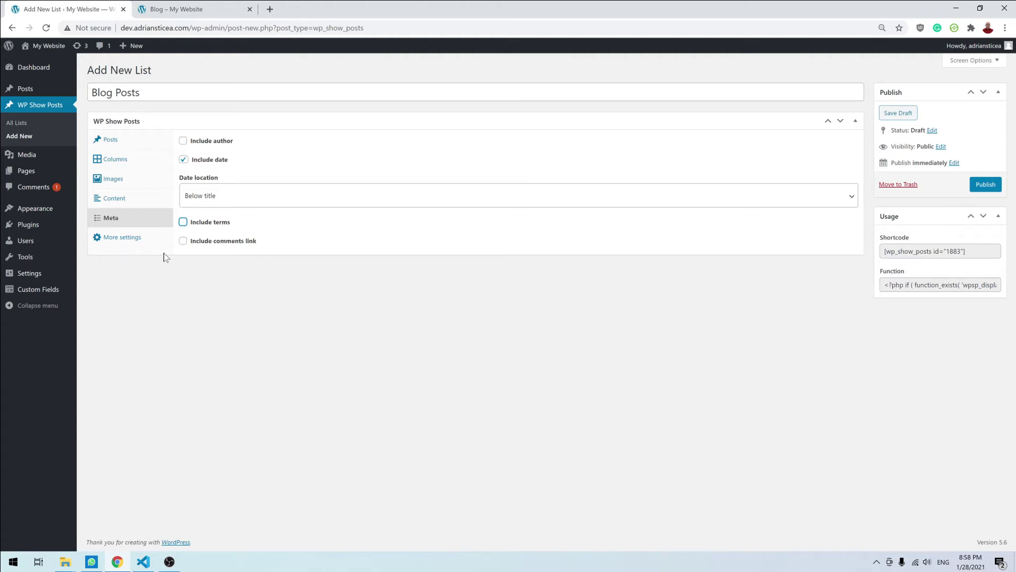
{"action": "left_click", "coordinate": [127, 243]}
{"action": "left_click", "coordinate": [128, 242]}
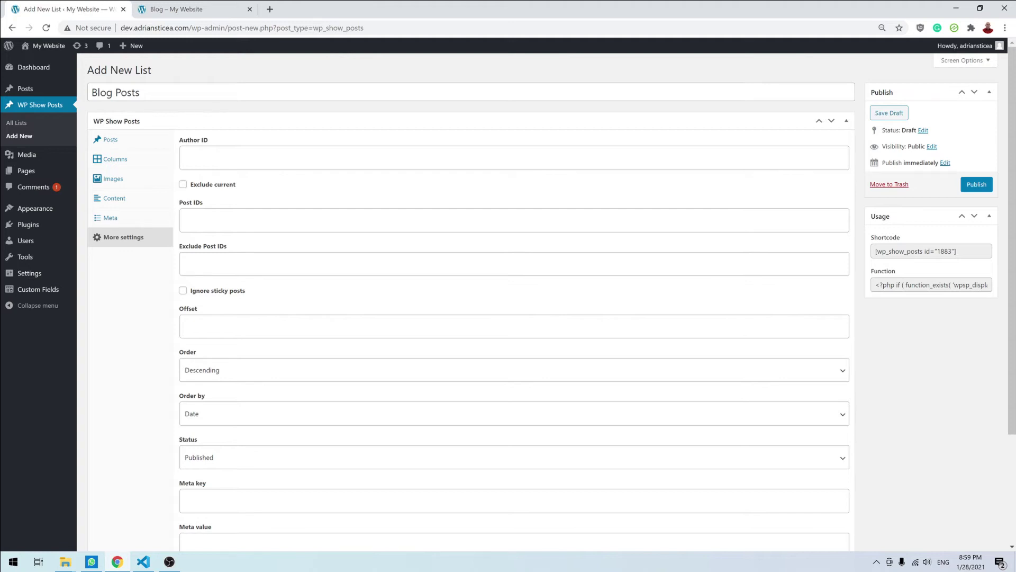
{"action": "scroll", "coordinate": [349, 310], "scroll_direction": "down", "scroll_amount": 2}
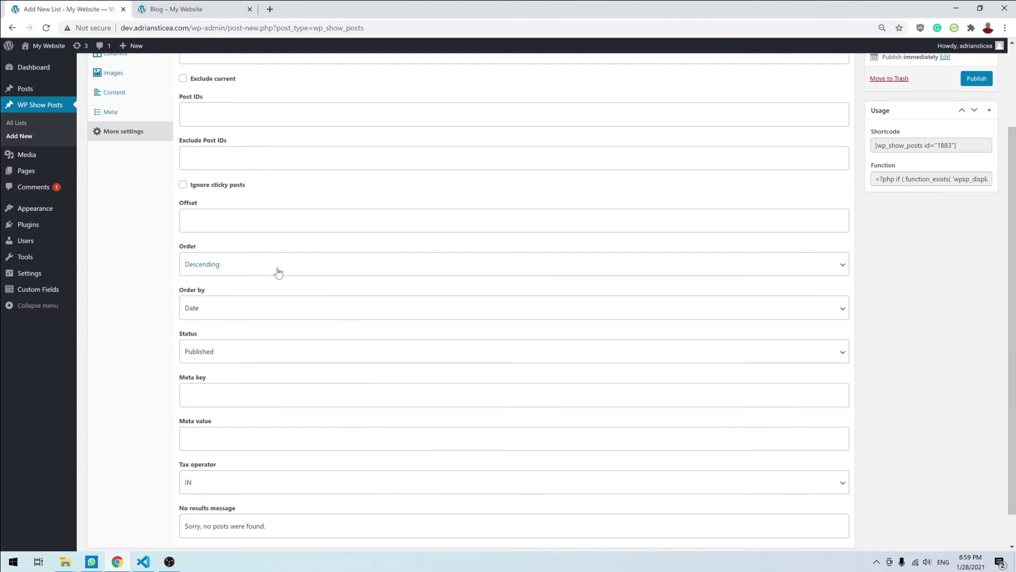
{"action": "left_click", "coordinate": [195, 309]}
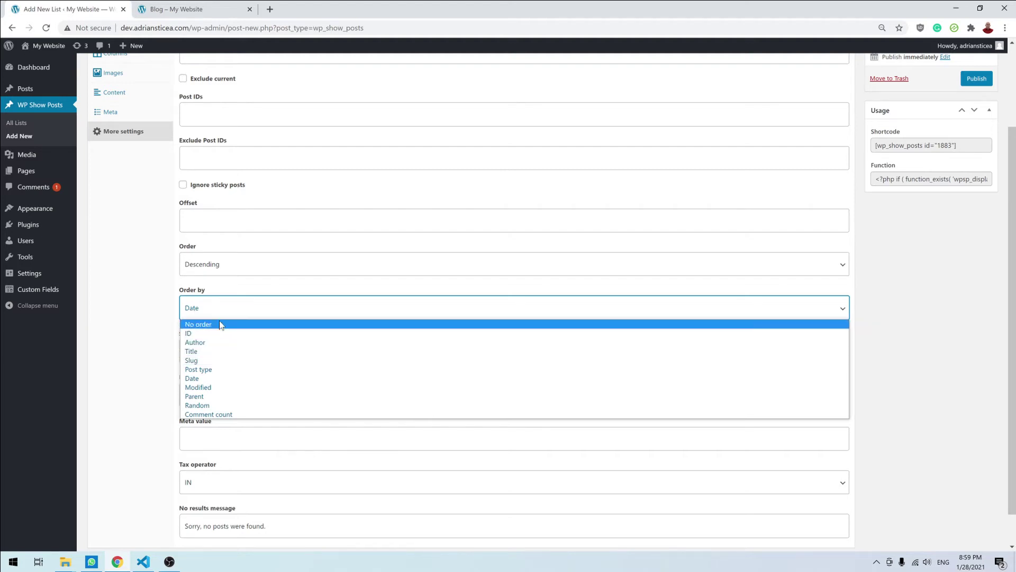
{"action": "left_click", "coordinate": [146, 322]}
{"action": "scroll", "coordinate": [147, 323], "scroll_direction": "down", "scroll_amount": 1}
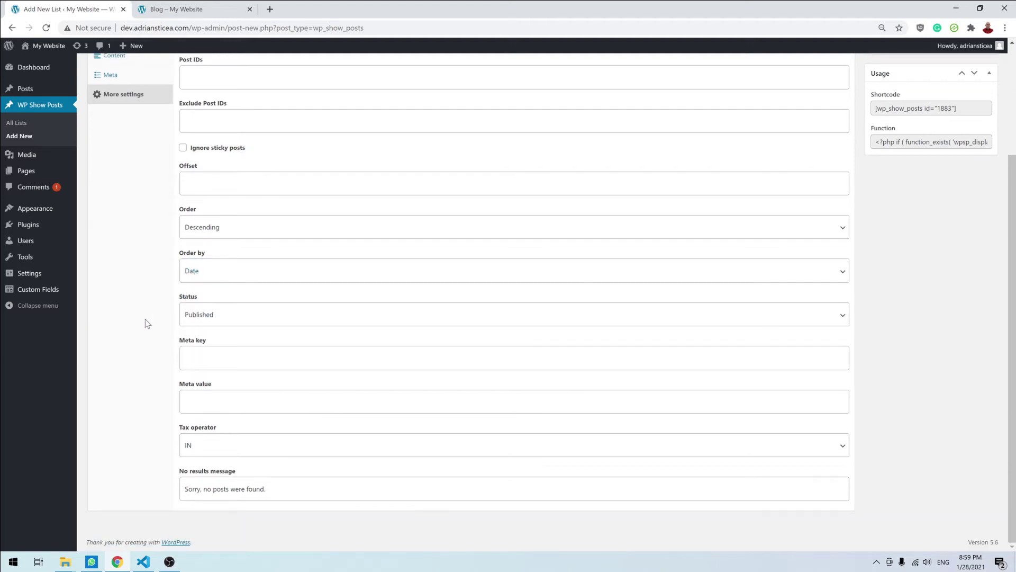
{"action": "scroll", "coordinate": [147, 323], "scroll_direction": "up", "scroll_amount": 3}
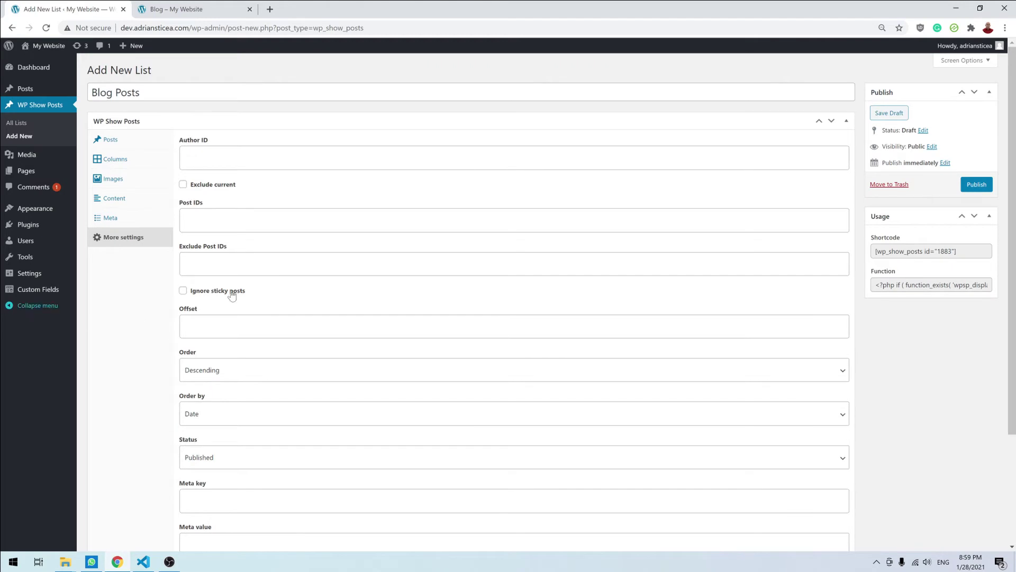
- Publish the Blog Posts list and copy its shortcode
{"action": "left_click", "coordinate": [977, 186]}
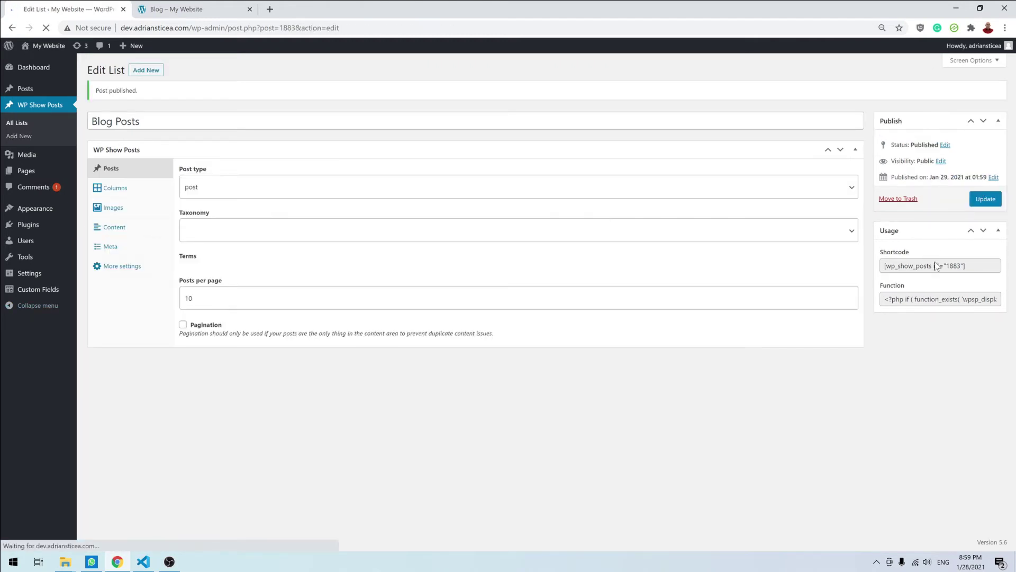
{"action": "left_click_drag", "start_coordinate": [966, 266], "coordinate": [890, 266]}
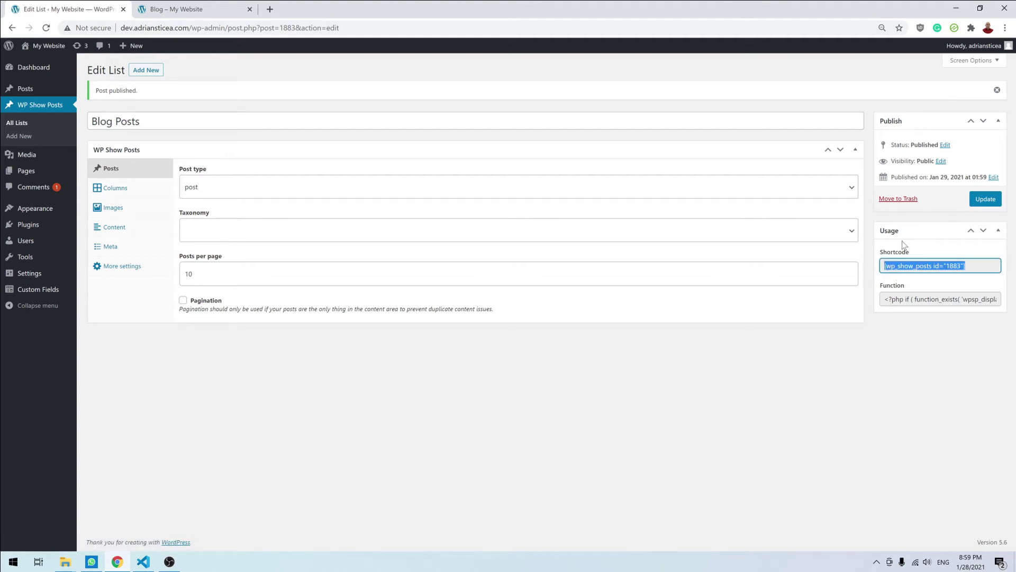
- Open the Blog page for editing and add a Shortcode block containing [wp_show_posts id="1883"]
{"action": "left_click", "coordinate": [57, 176]}
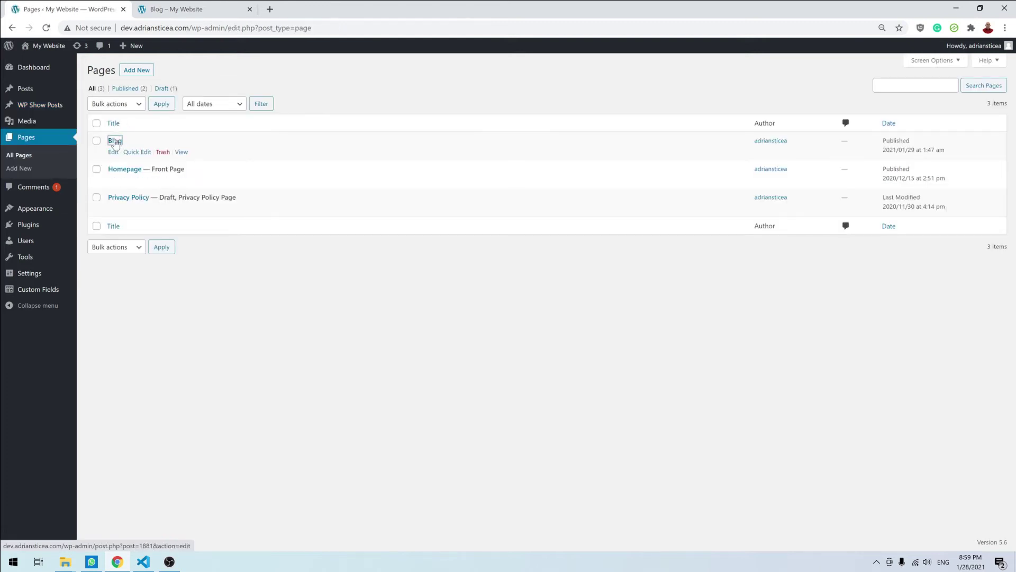
{"action": "left_click", "coordinate": [115, 141]}
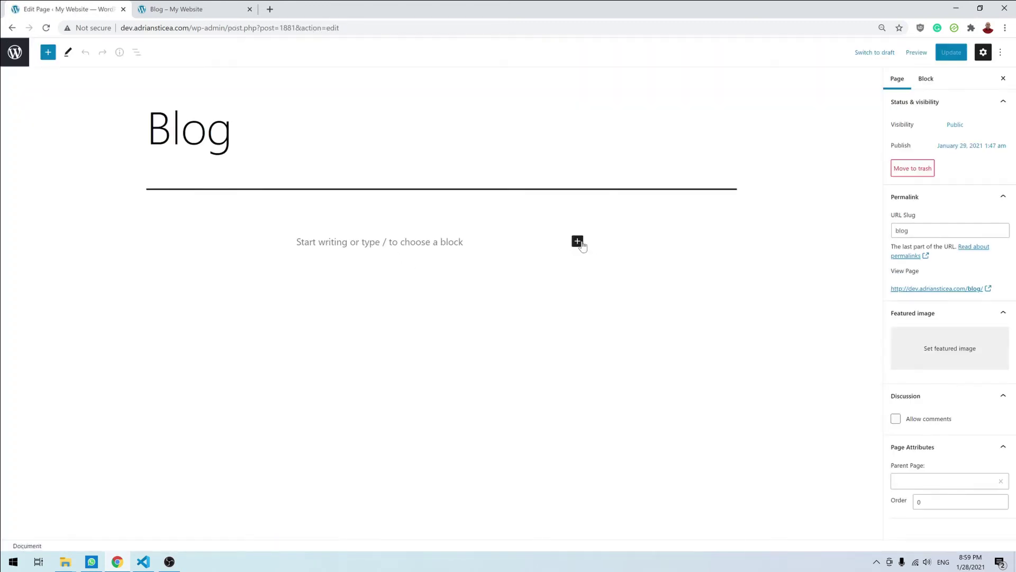
{"action": "left_click", "coordinate": [578, 242]}
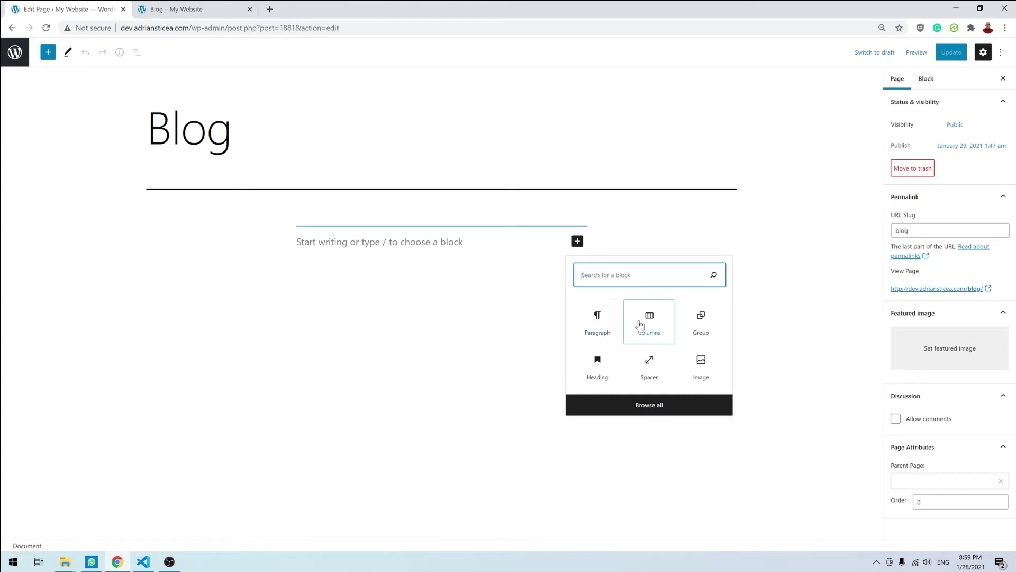
{"action": "type", "text": "sh"}
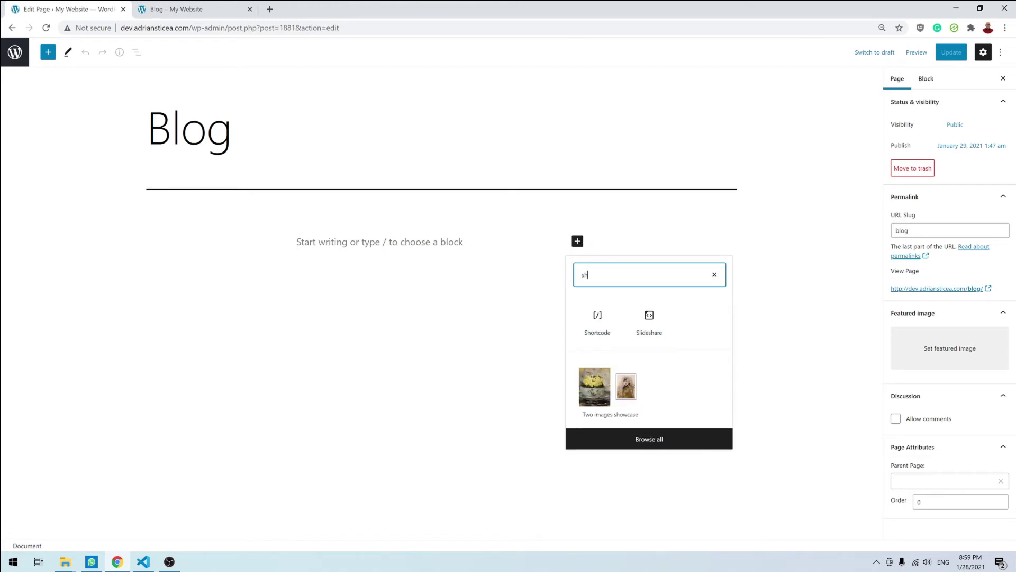
{"action": "left_click", "coordinate": [591, 324]}
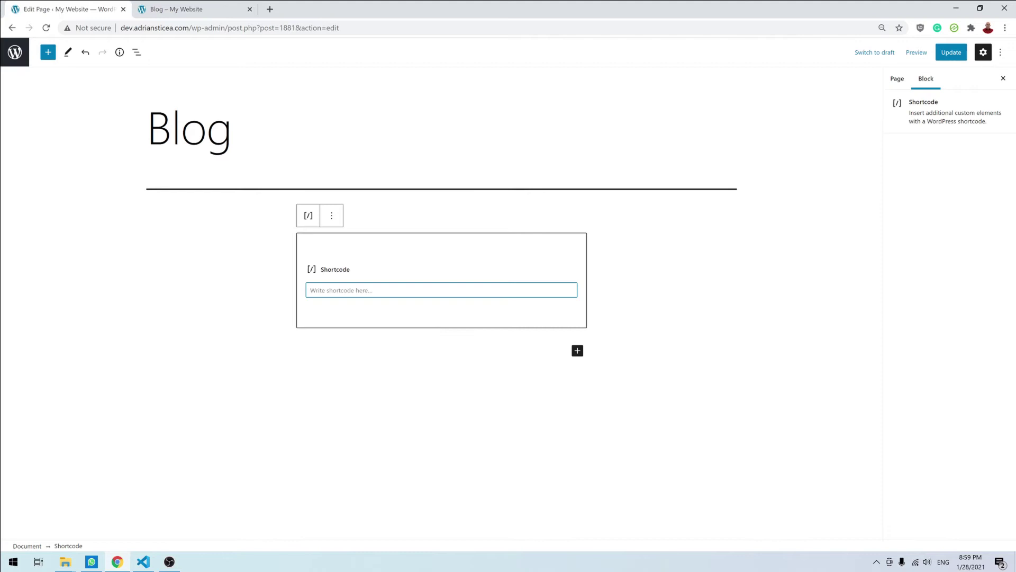
{"action": "type", "text": "[wp_show_posts id=\"1883\"]"}
- Update the Blog page and preview it in a new tab to check how the post columns are laid out
{"action": "left_click", "coordinate": [705, 245]}
{"action": "left_click", "coordinate": [964, 52]}
{"action": "left_click", "coordinate": [916, 52]}
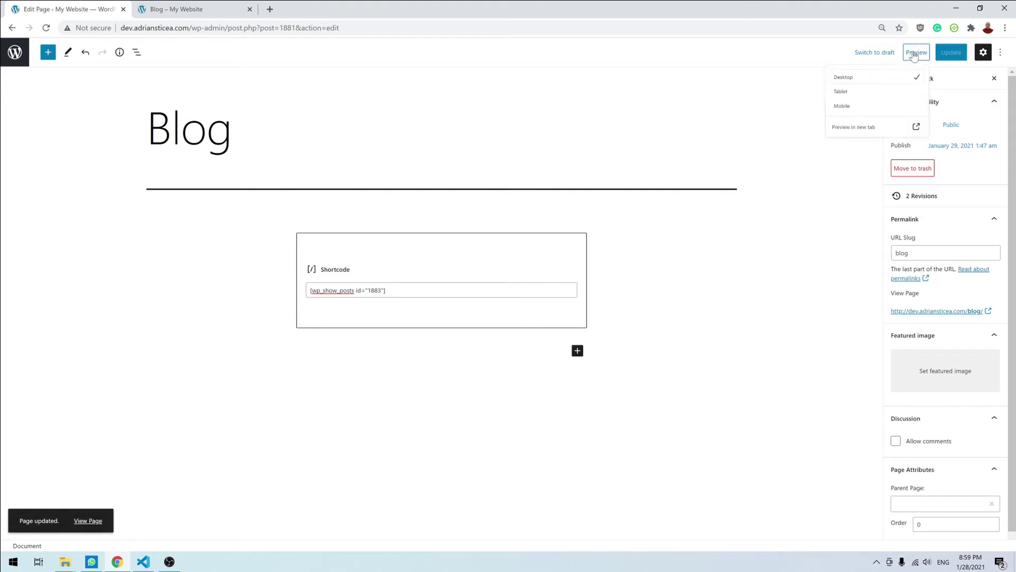
{"action": "left_click", "coordinate": [858, 142]}
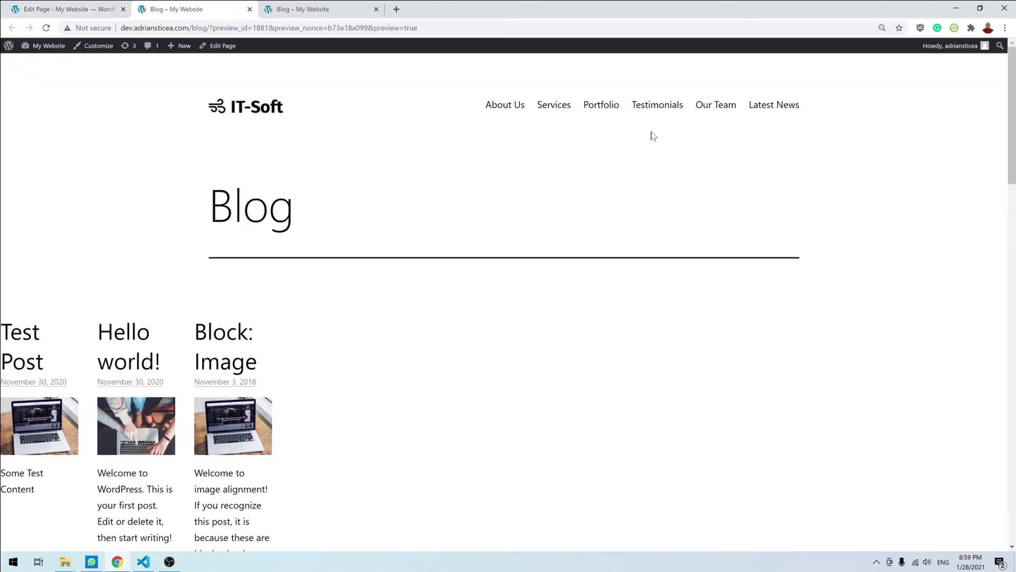
{"action": "scroll", "coordinate": [111, 240], "scroll_direction": "down", "scroll_amount": 9}
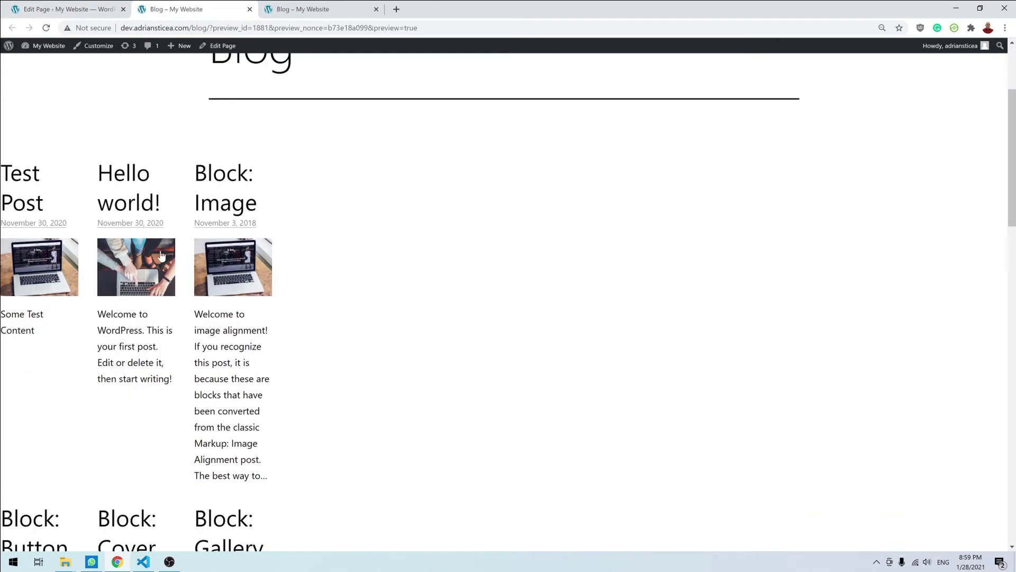
{"action": "scroll", "coordinate": [254, 280], "scroll_direction": "up", "scroll_amount": 5}
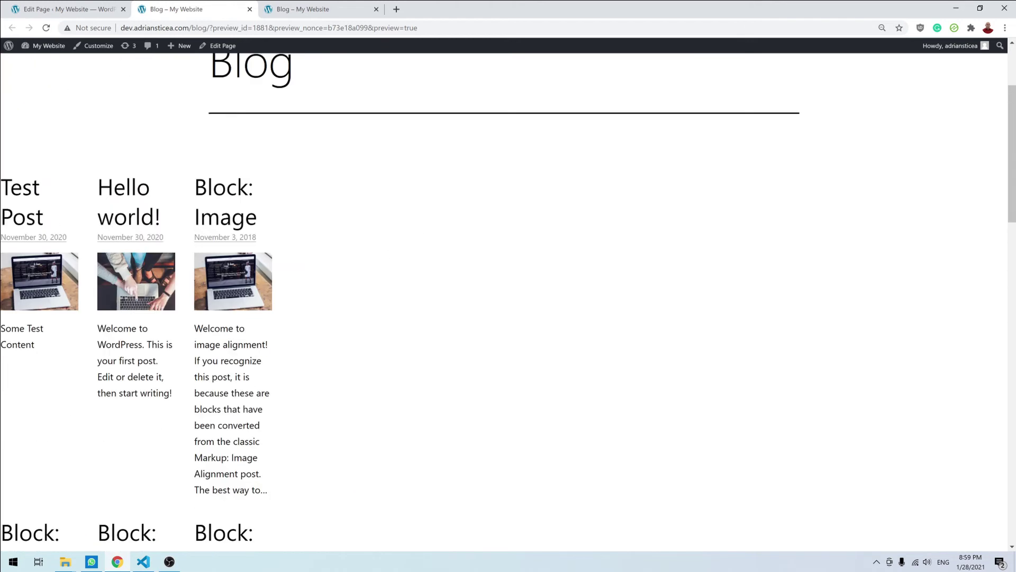
{"action": "scroll", "coordinate": [255, 280], "scroll_direction": "down", "scroll_amount": 1}
{"action": "scroll", "coordinate": [257, 278], "scroll_direction": "up", "scroll_amount": 3}
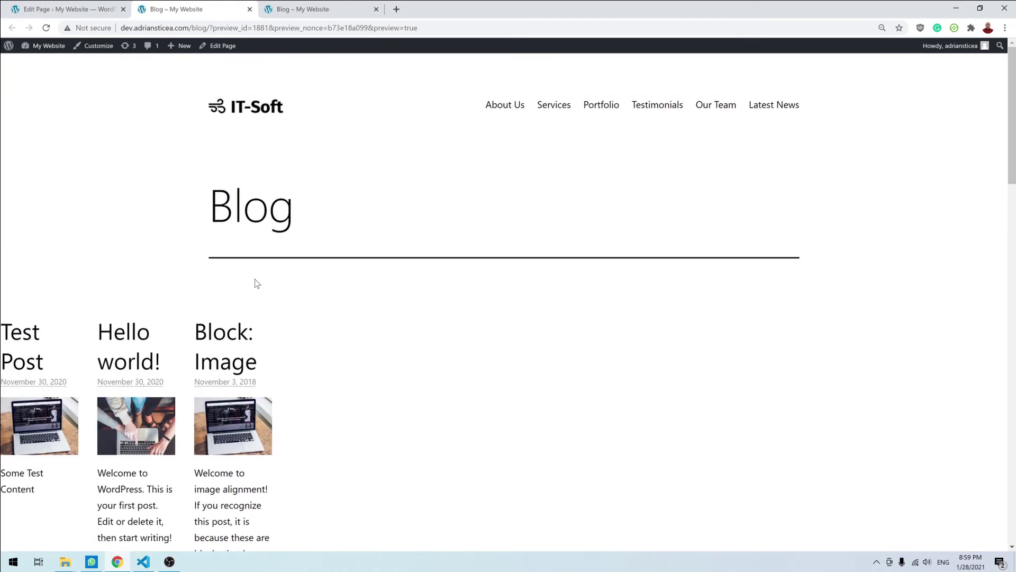
{"action": "scroll", "coordinate": [247, 284], "scroll_direction": "down", "scroll_amount": 2}
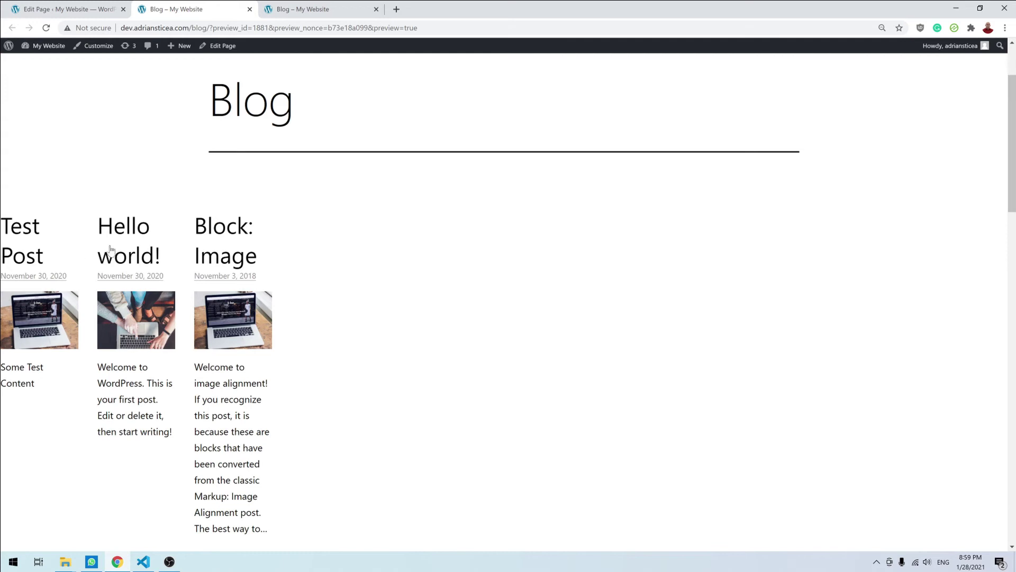
{"action": "scroll", "coordinate": [313, 236], "scroll_direction": "down", "scroll_amount": 2}
- Back in the page editor, transform the Shortcode block into a Columns block and set its alignment to Wide width
{"action": "left_click", "coordinate": [68, 9]}
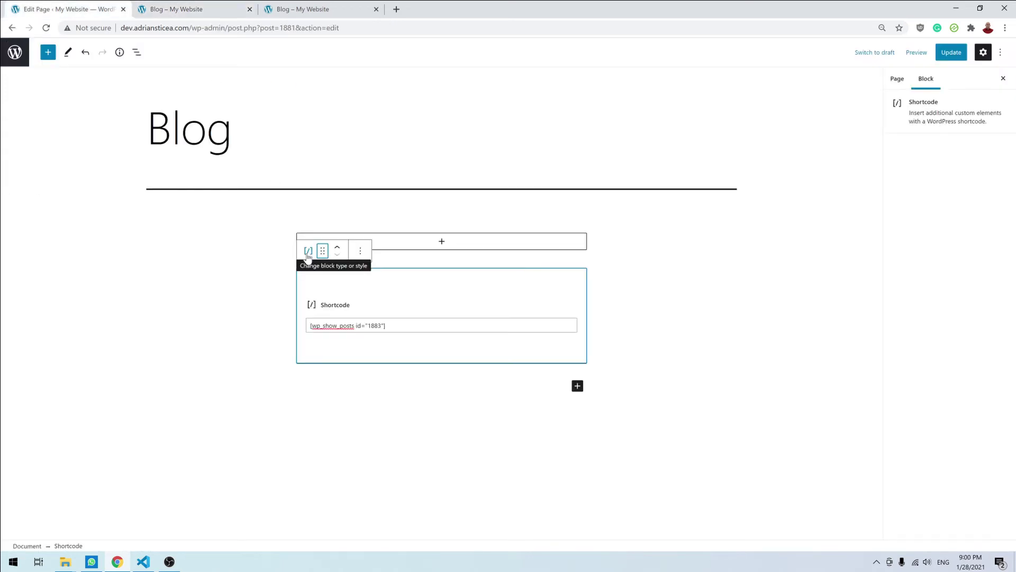
{"action": "left_click", "coordinate": [309, 252]}
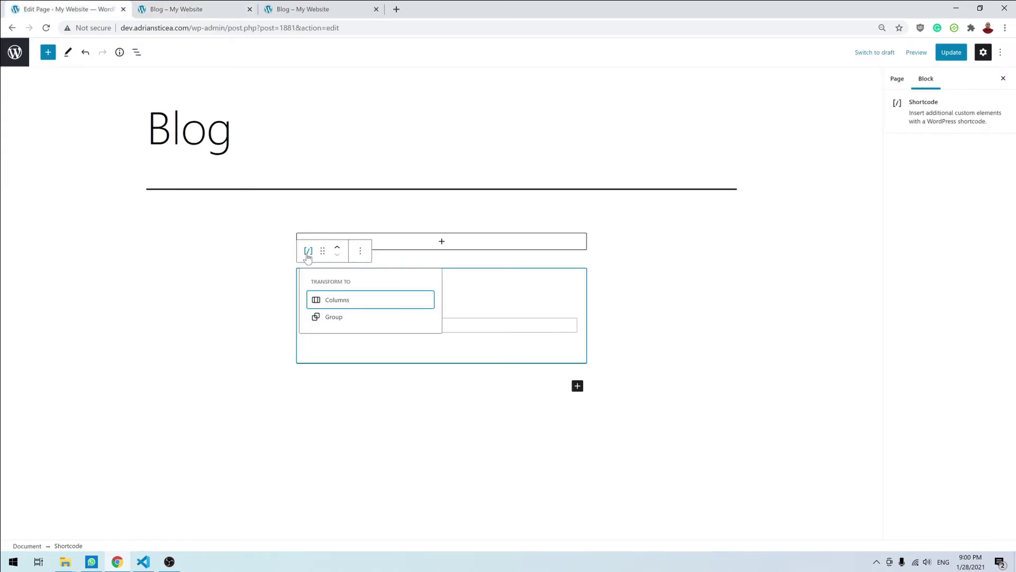
{"action": "left_click", "coordinate": [343, 300]}
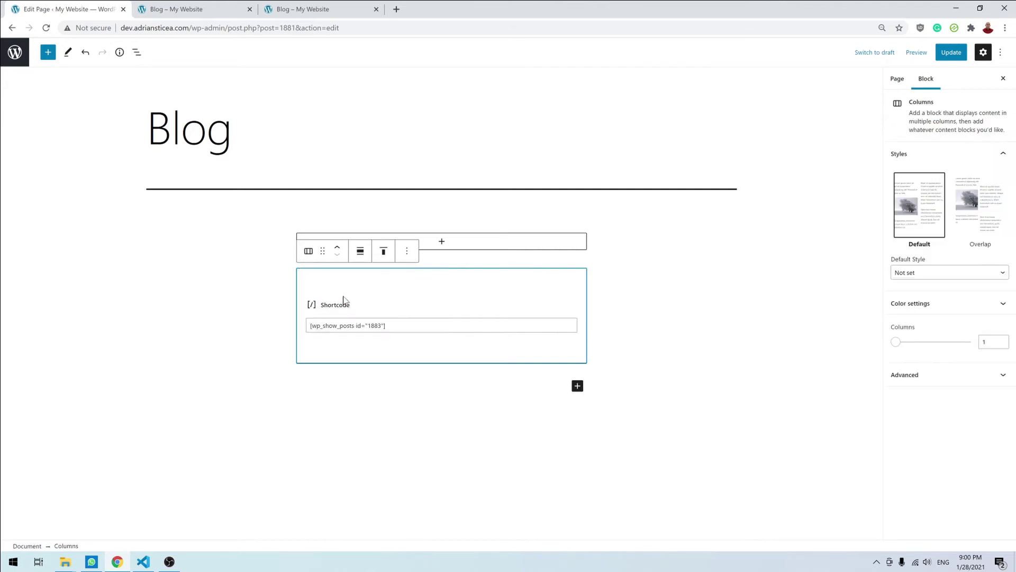
{"action": "left_click", "coordinate": [362, 251]}
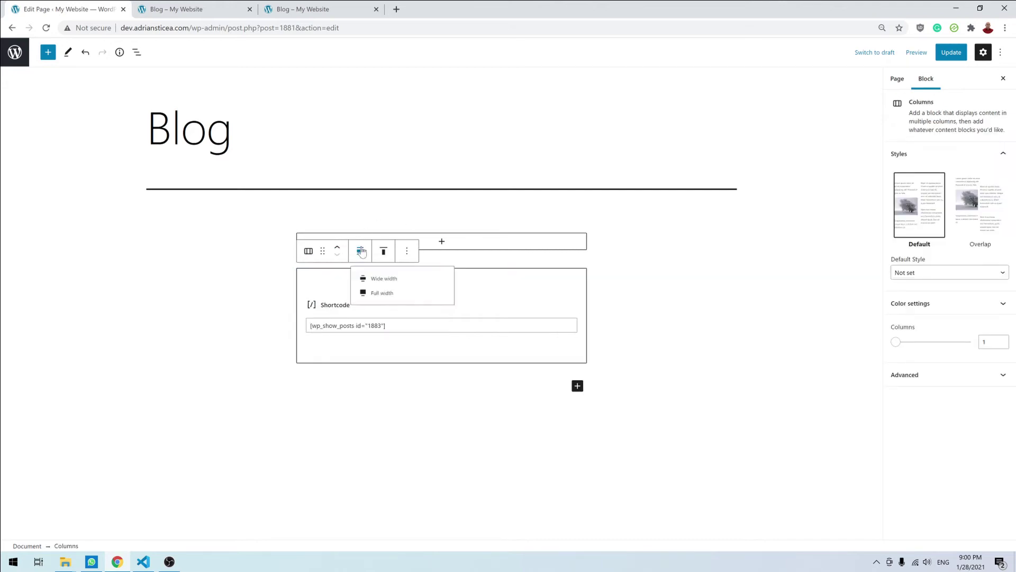
{"action": "left_click", "coordinate": [398, 286]}
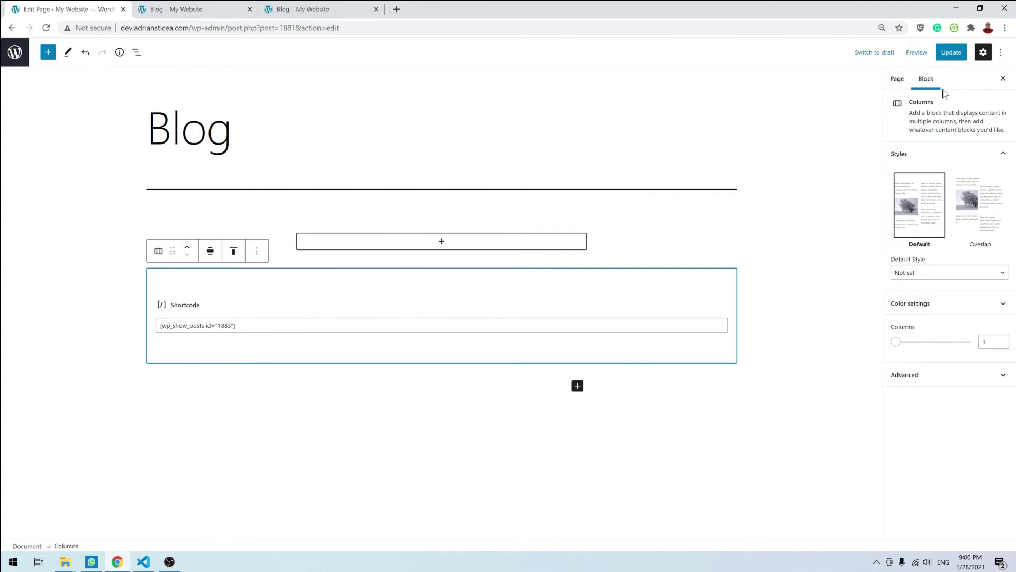
- Save the widened Columns block to the Blog page and preview the page in a new tab, examining all post rows
{"action": "left_click", "coordinate": [951, 53]}
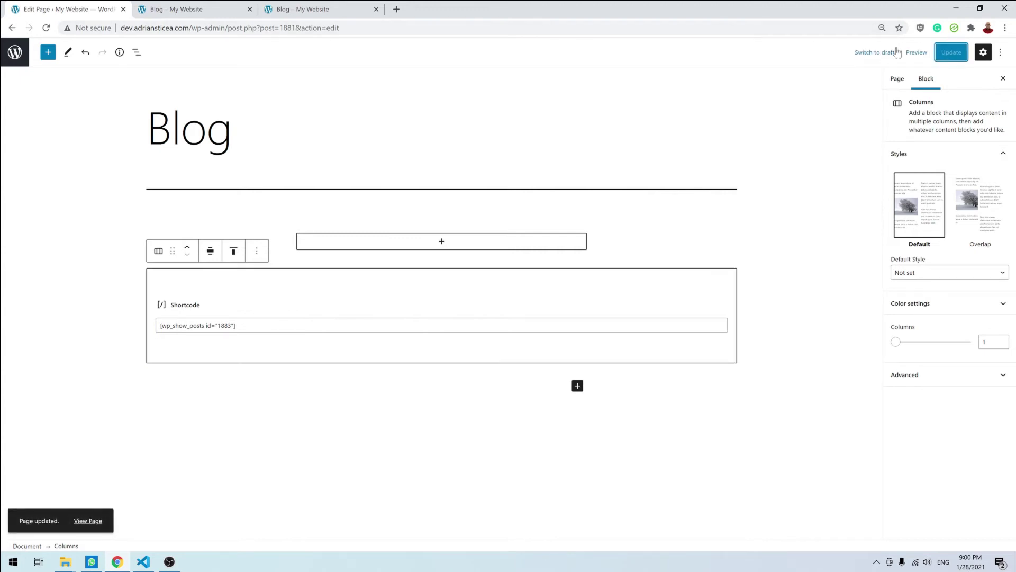
{"action": "left_click", "coordinate": [915, 52]}
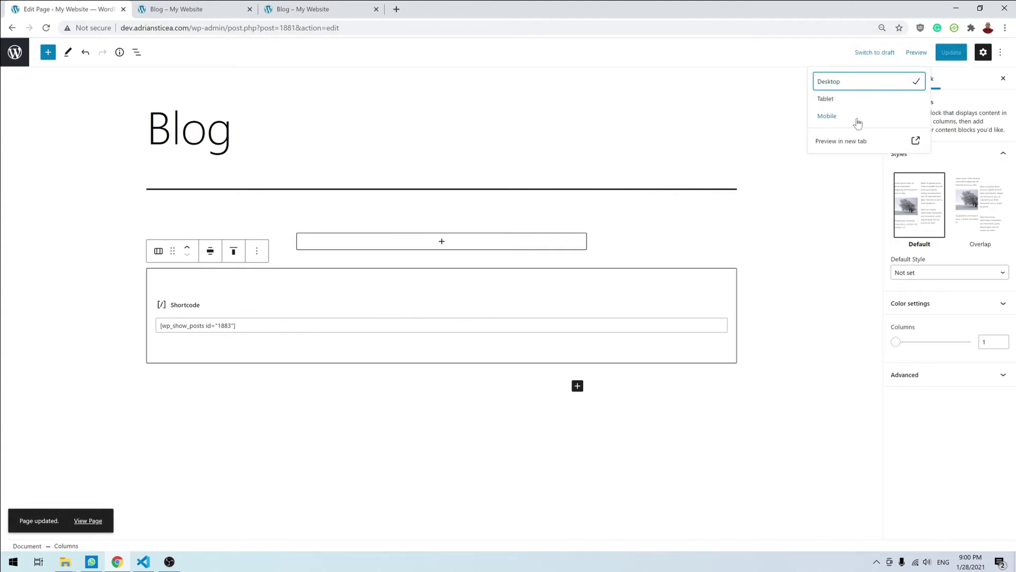
{"action": "left_click", "coordinate": [847, 143]}
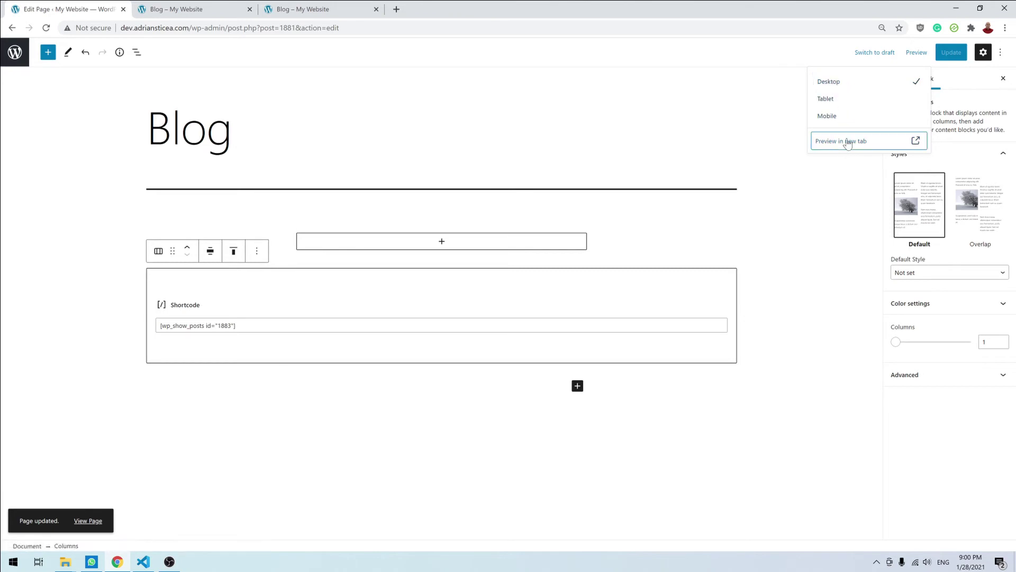
{"action": "scroll", "coordinate": [405, 257], "scroll_direction": "down", "scroll_amount": 7}
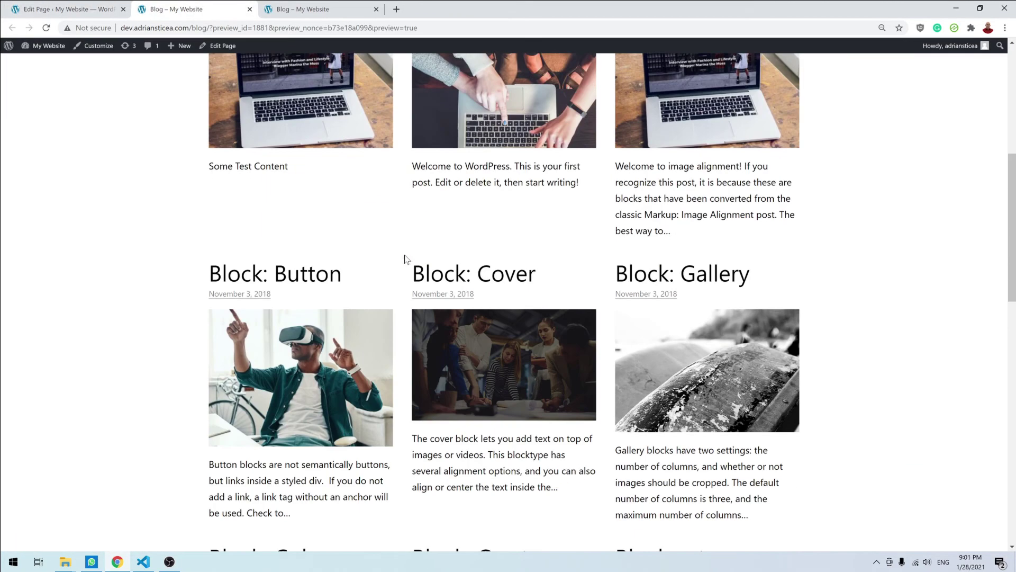
{"action": "scroll", "coordinate": [594, 194], "scroll_direction": "down", "scroll_amount": 7}
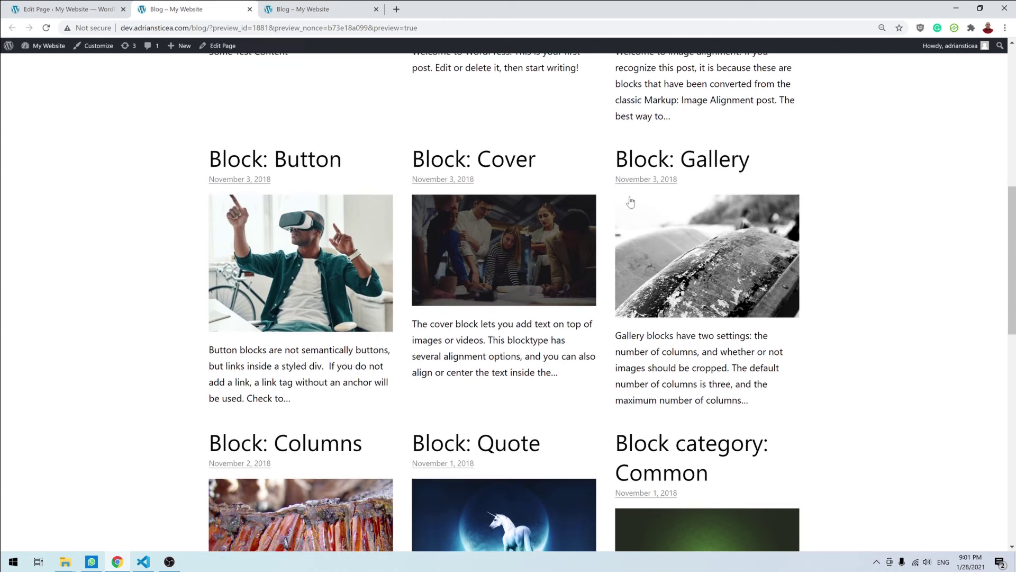
{"action": "scroll", "coordinate": [736, 178], "scroll_direction": "down", "scroll_amount": 3}
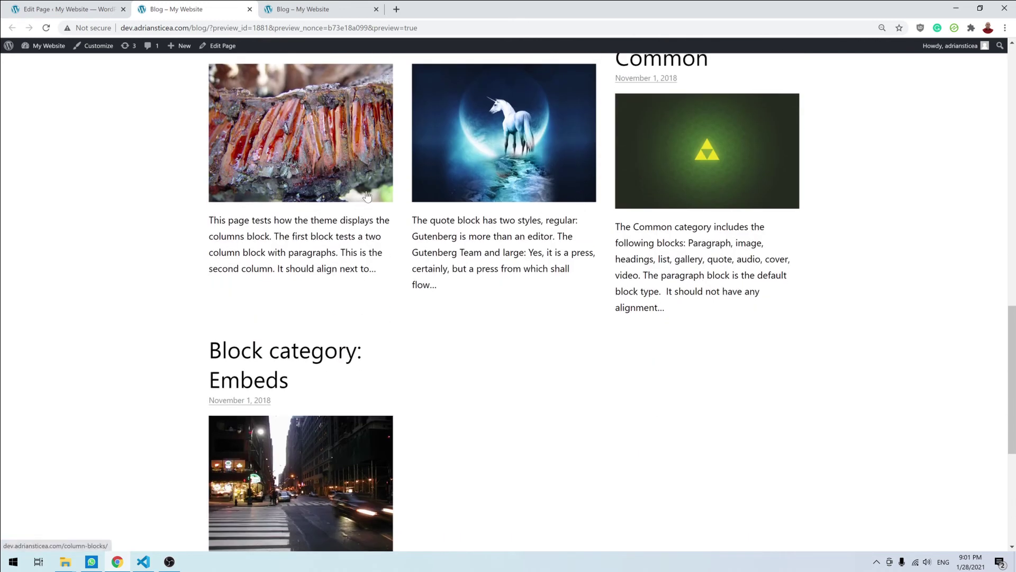
{"action": "scroll", "coordinate": [365, 197], "scroll_direction": "up", "scroll_amount": 3}
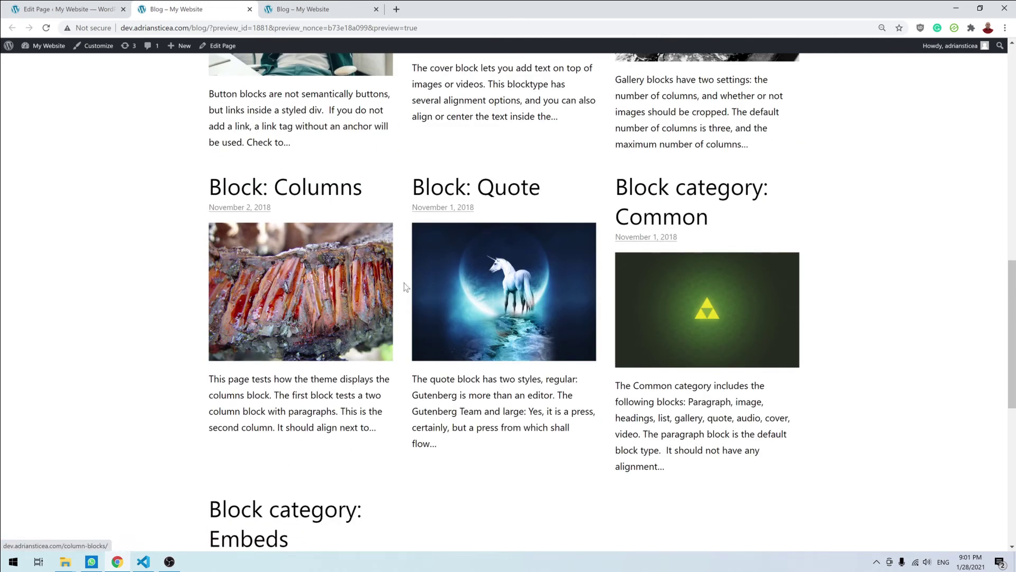
- Finish reviewing the post rows, leave the page editor, and open the Blog Posts list in WP Show Posts for editing
{"action": "scroll", "coordinate": [405, 286], "scroll_direction": "down", "scroll_amount": 3}
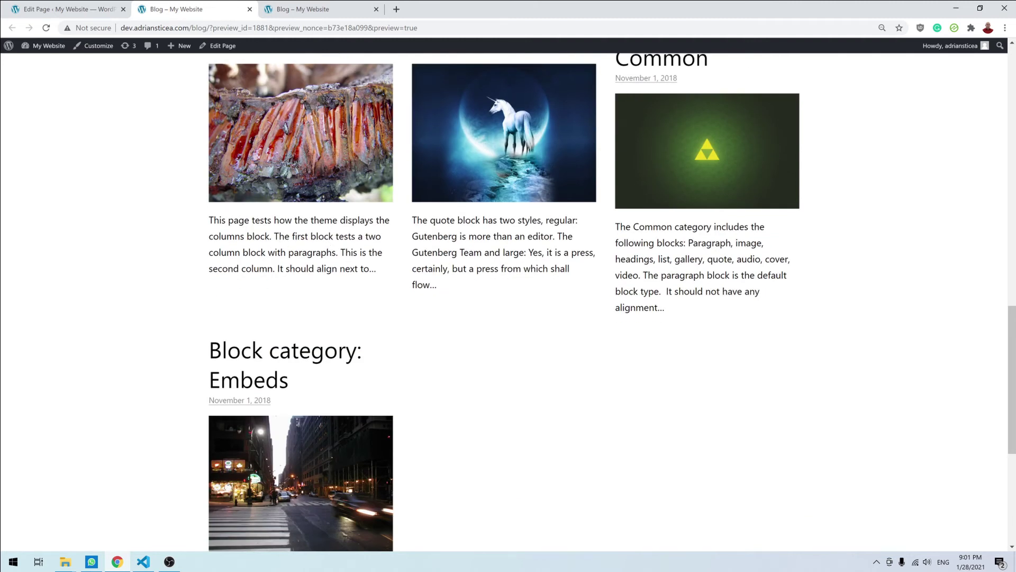
{"action": "scroll", "coordinate": [466, 332], "scroll_direction": "up", "scroll_amount": 12}
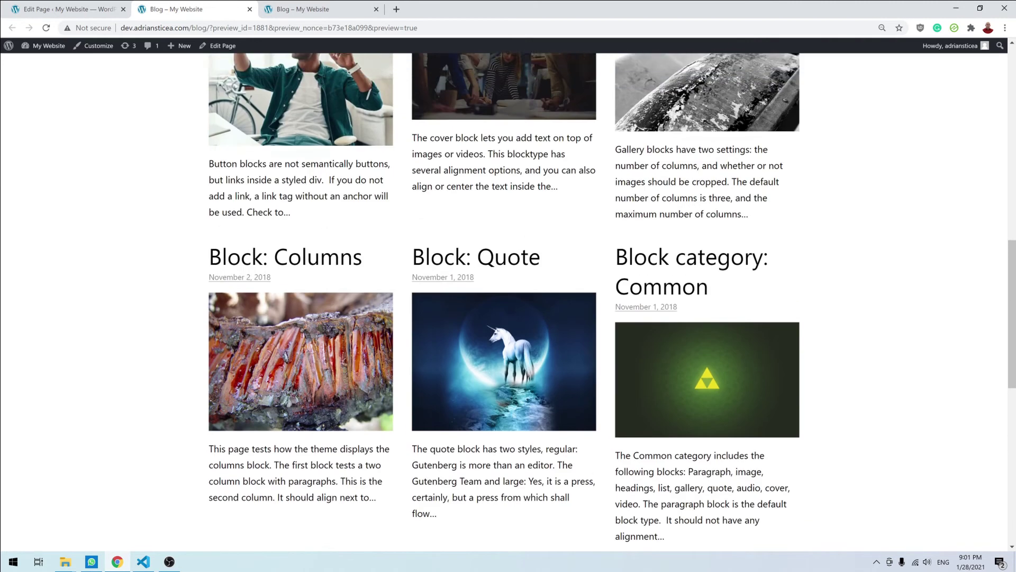
{"action": "scroll", "coordinate": [465, 332], "scroll_direction": "up", "scroll_amount": 4}
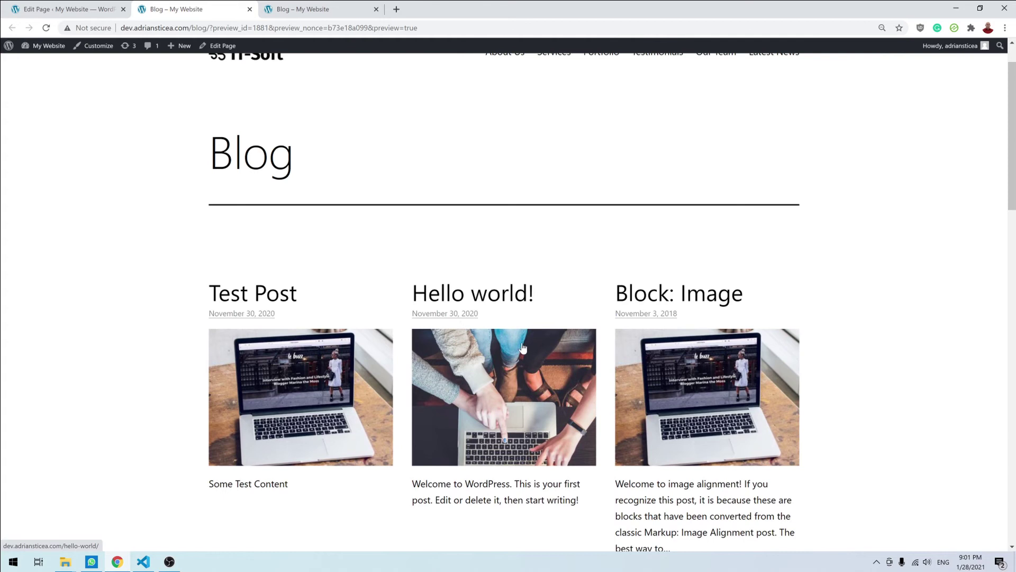
{"action": "scroll", "coordinate": [665, 415], "scroll_direction": "down", "scroll_amount": 3}
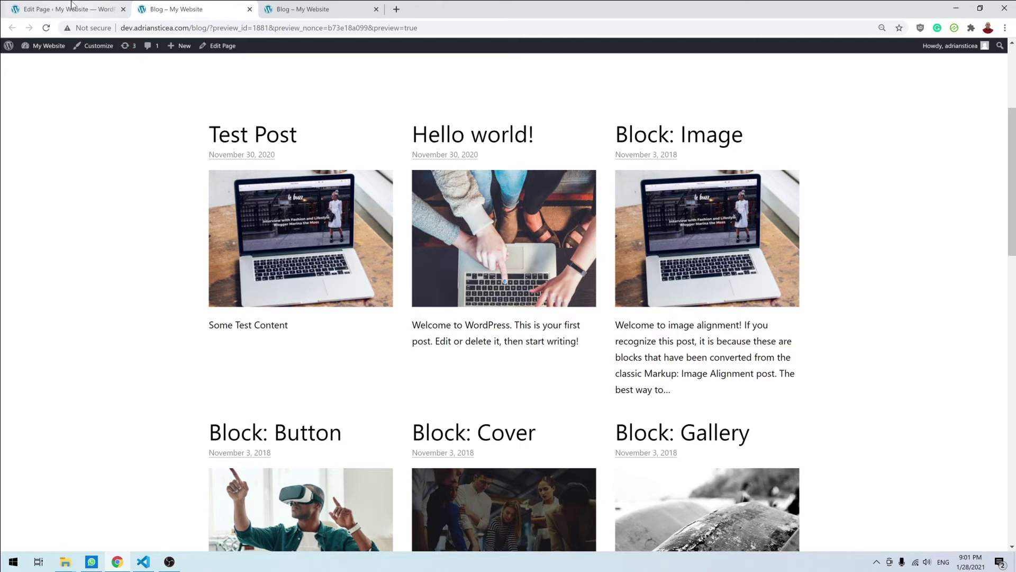
{"action": "left_click", "coordinate": [98, 9]}
{"action": "left_click", "coordinate": [18, 52]}
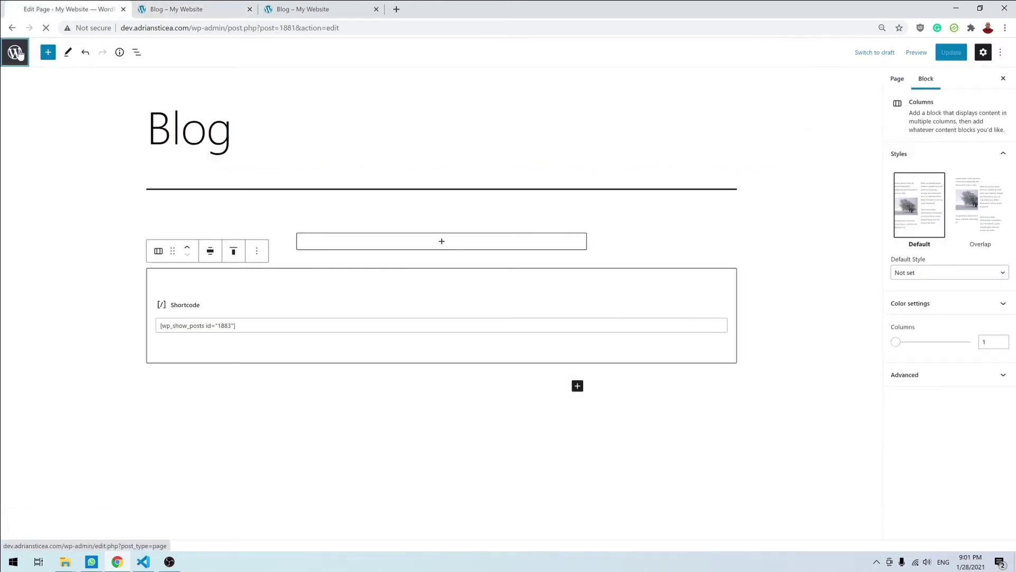
{"action": "left_click", "coordinate": [38, 109]}
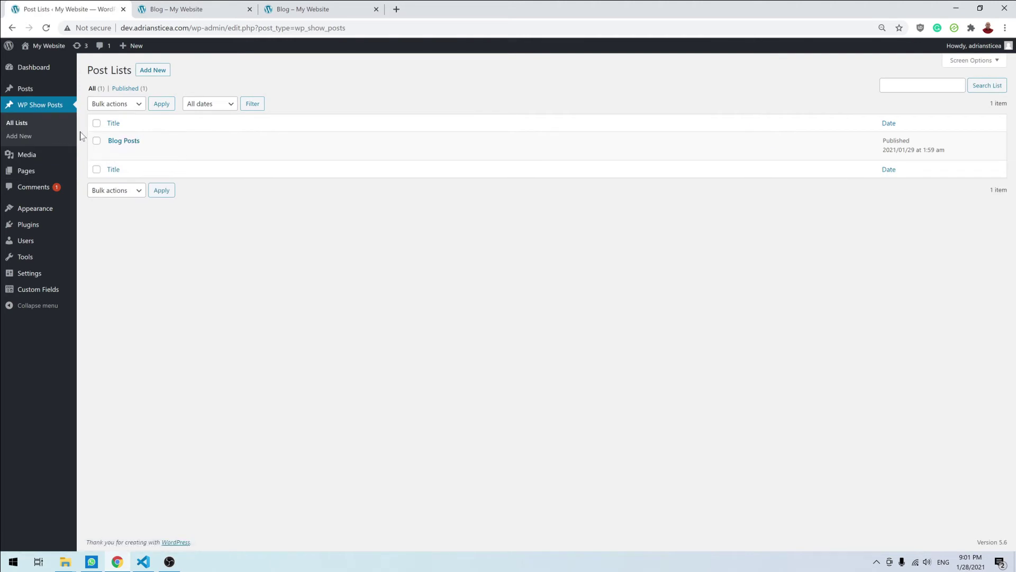
{"action": "left_click", "coordinate": [124, 141]}
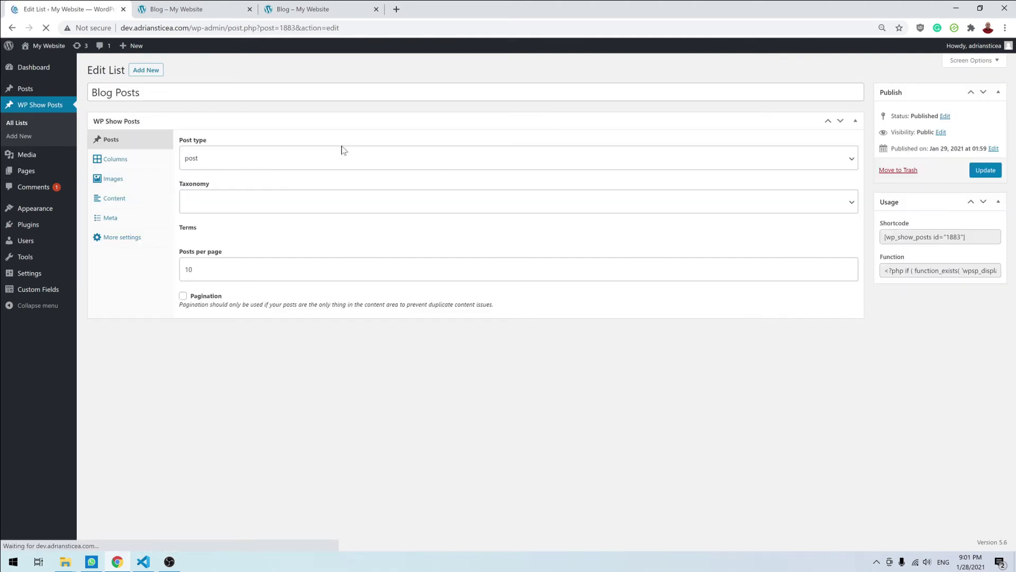
- Set the Blog Posts list's read more text to "Read More" and update the list
{"action": "left_click", "coordinate": [118, 197]}
{"action": "left_click", "coordinate": [257, 308]}
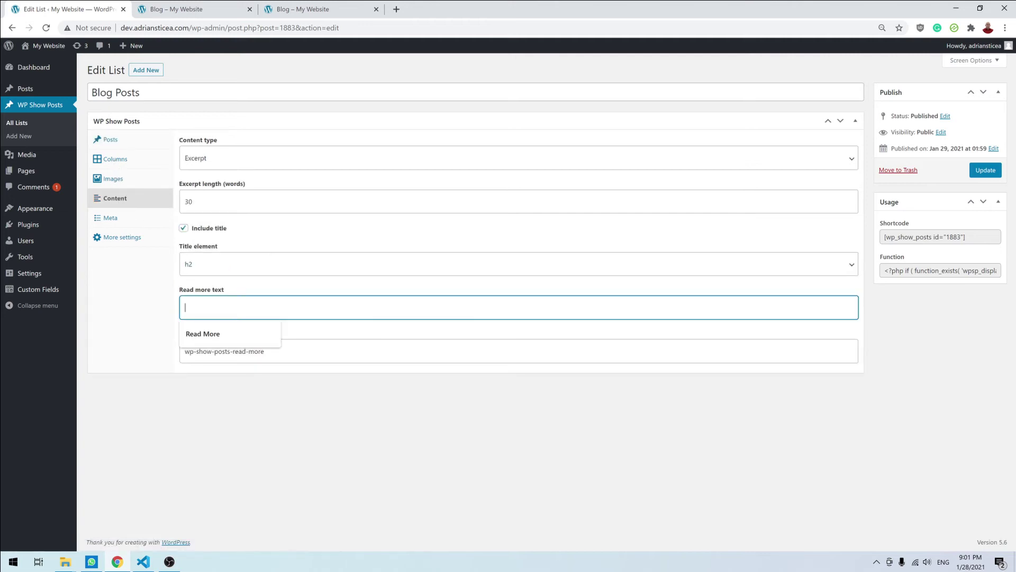
{"action": "left_click", "coordinate": [223, 332]}
{"action": "left_click", "coordinate": [984, 171]}
- Load the Blog page at dev.adriansticea.com/blog without the preview parameters and check the read more buttons through to the last post
{"action": "left_click", "coordinate": [210, 7]}
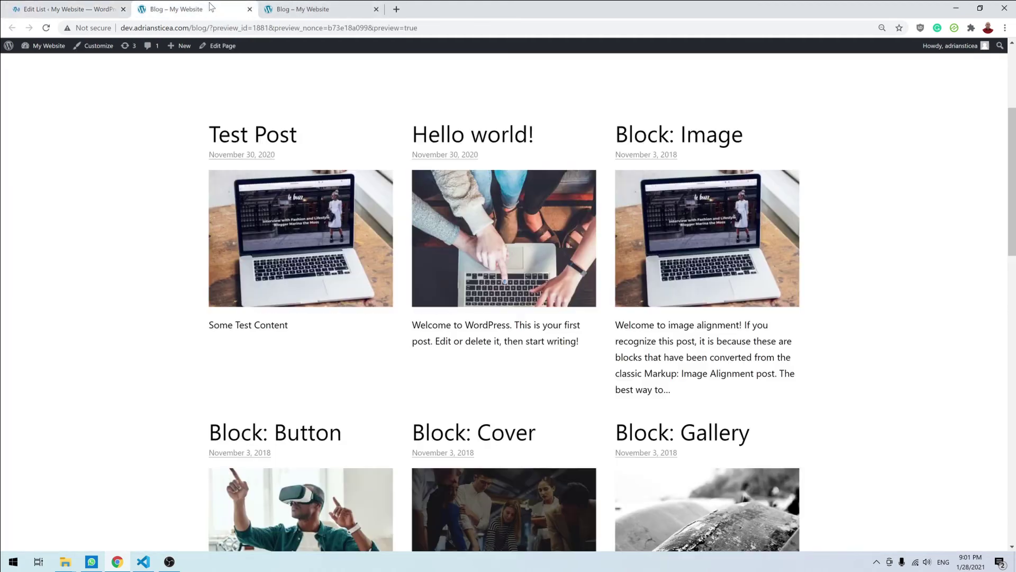
{"action": "left_click_drag", "start_coordinate": [206, 28], "coordinate": [759, 5]}
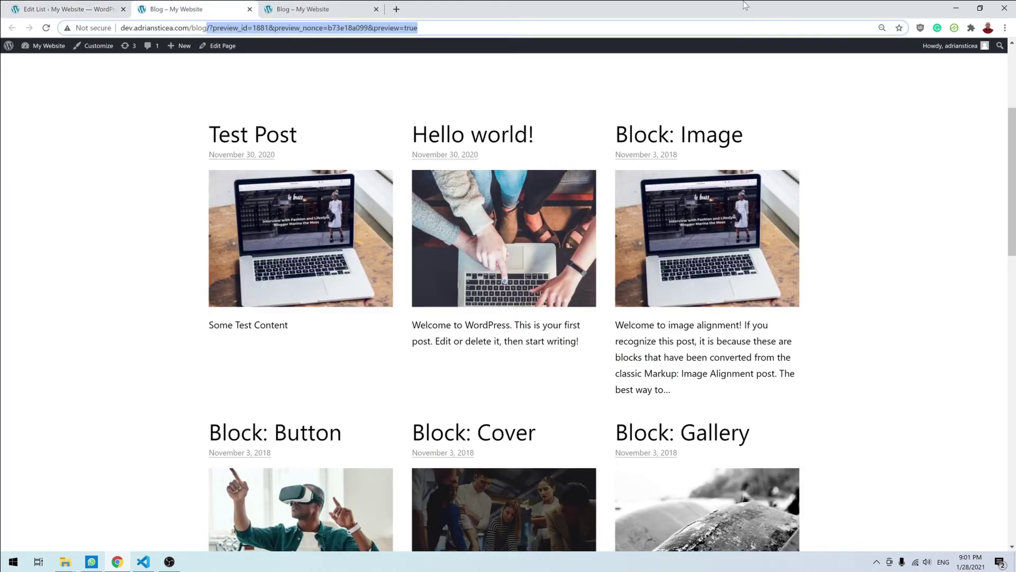
{"action": "key", "text": "BackSpace"}
{"action": "key", "text": "Return"}
{"action": "scroll", "coordinate": [893, 259], "scroll_direction": "down", "scroll_amount": 3}
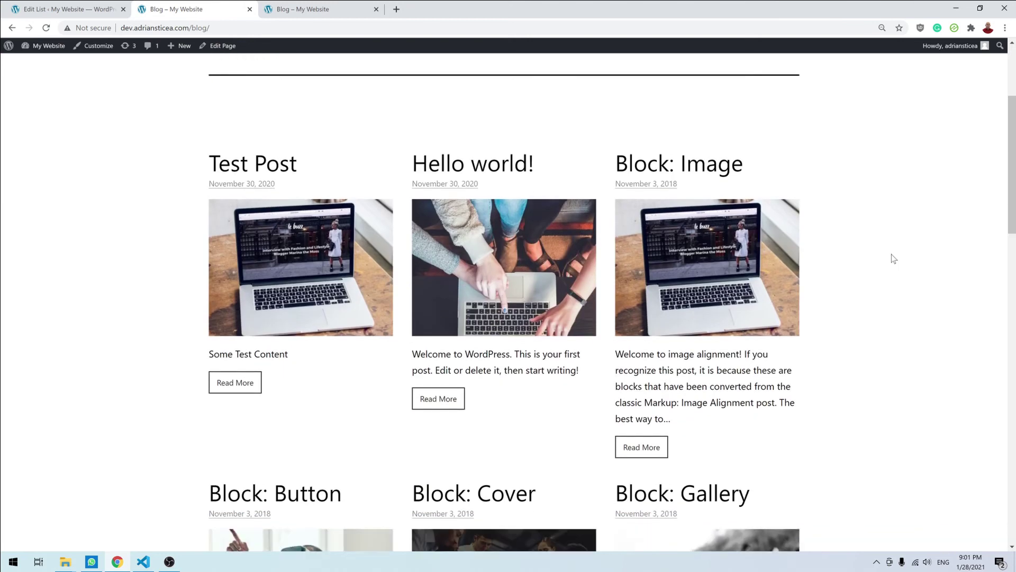
{"action": "scroll", "coordinate": [894, 258], "scroll_direction": "down", "scroll_amount": 1}
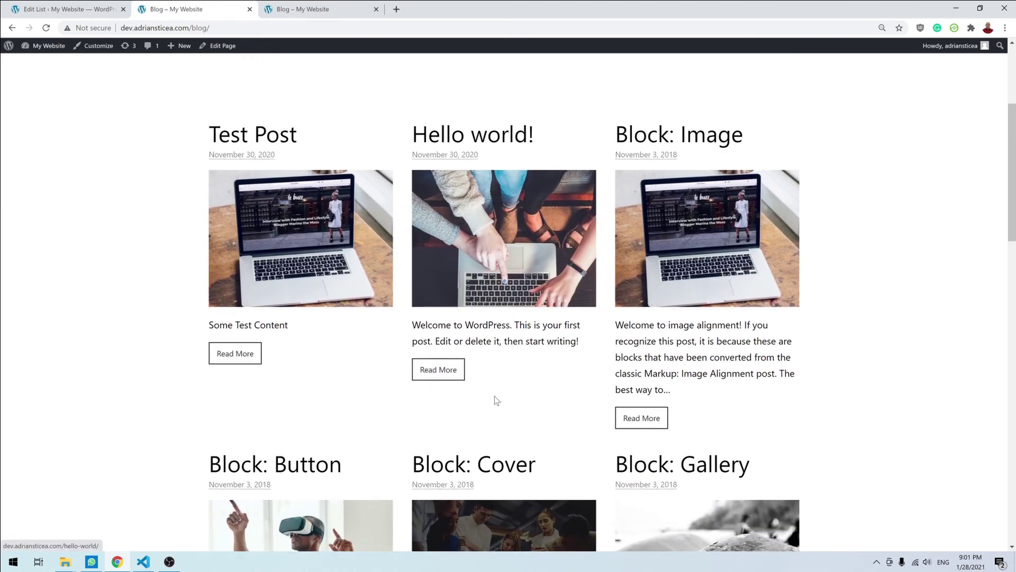
{"action": "scroll", "coordinate": [322, 325], "scroll_direction": "down", "scroll_amount": 1}
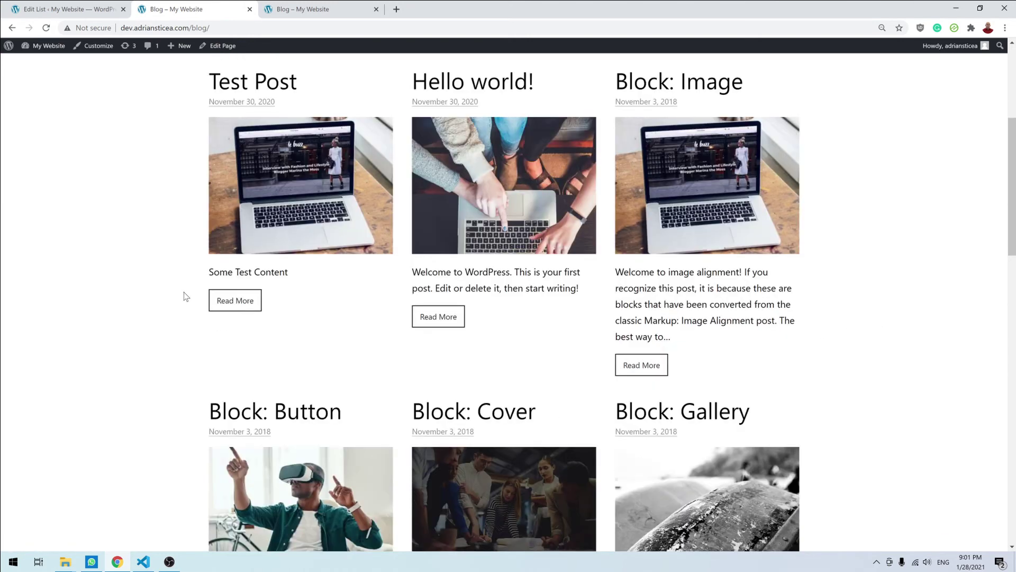
{"action": "scroll", "coordinate": [772, 359], "scroll_direction": "down", "scroll_amount": 15}
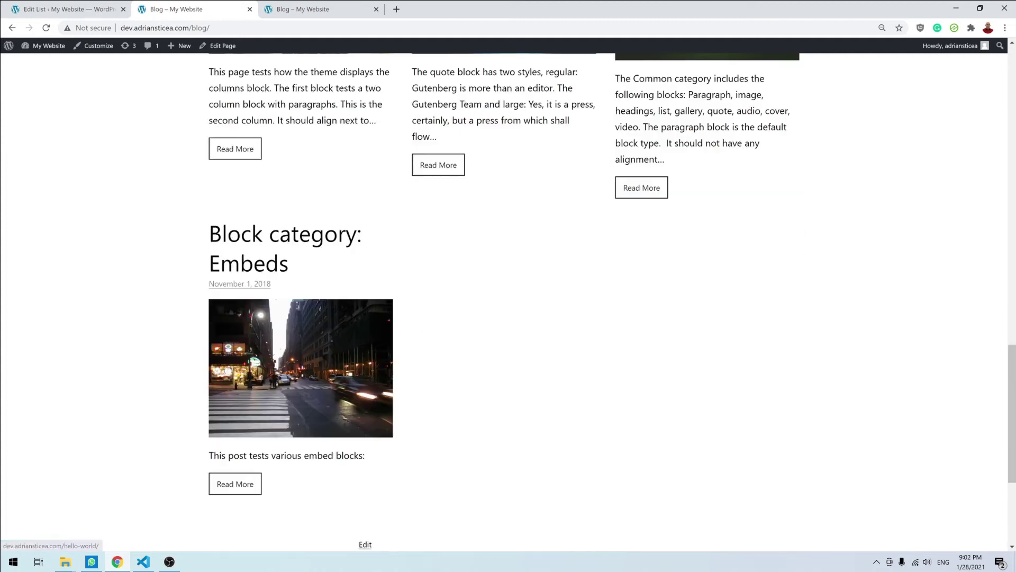
{"action": "scroll", "coordinate": [452, 357], "scroll_direction": "down", "scroll_amount": 4}
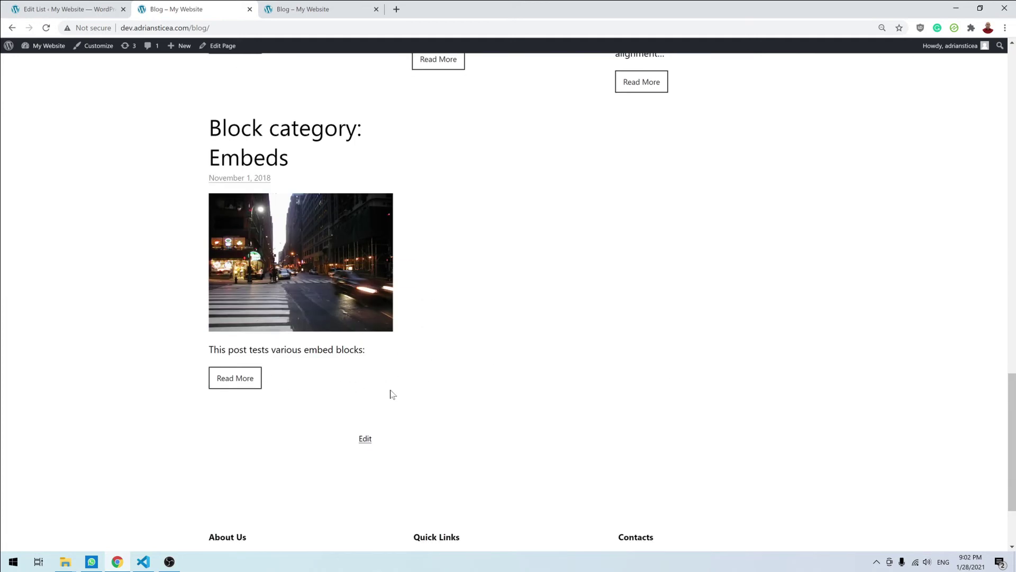
- Enable pagination for the Blog Posts list, update it, and reload the Blog page to check the page links
{"action": "left_click", "coordinate": [67, 9]}
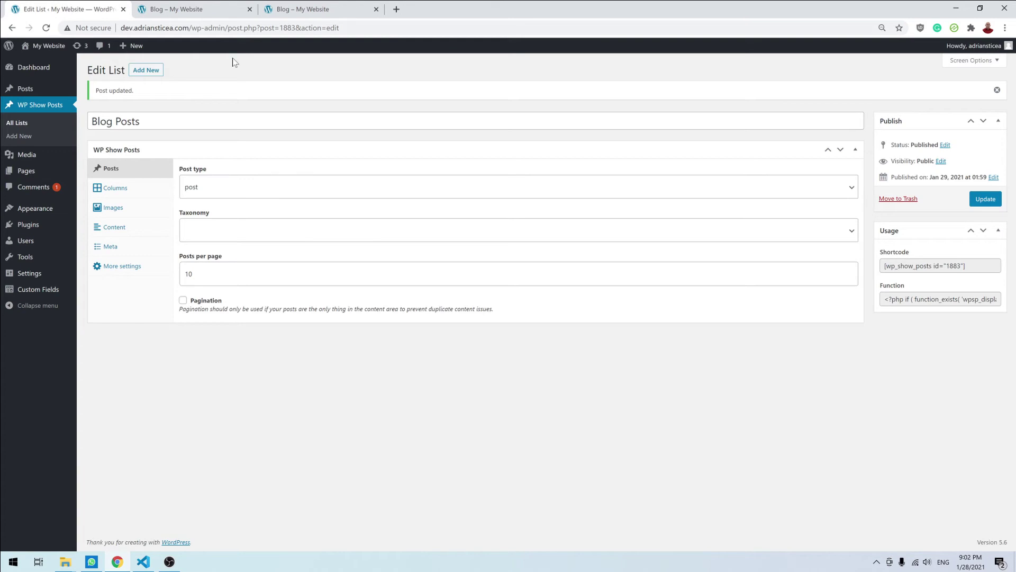
{"action": "left_click", "coordinate": [183, 301]}
{"action": "left_click", "coordinate": [986, 197]}
{"action": "left_click", "coordinate": [180, 9]}
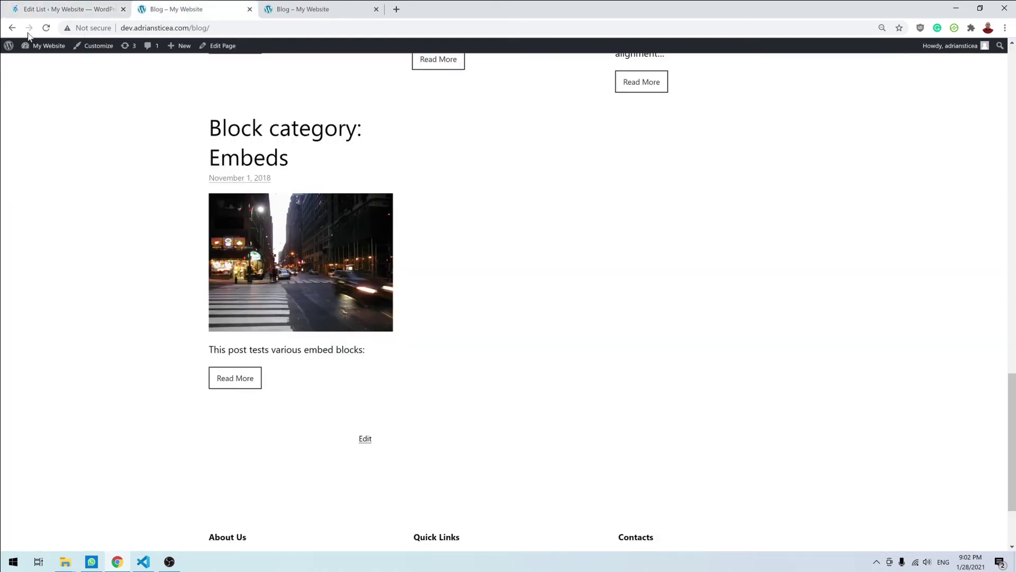
{"action": "left_click", "coordinate": [46, 28]}
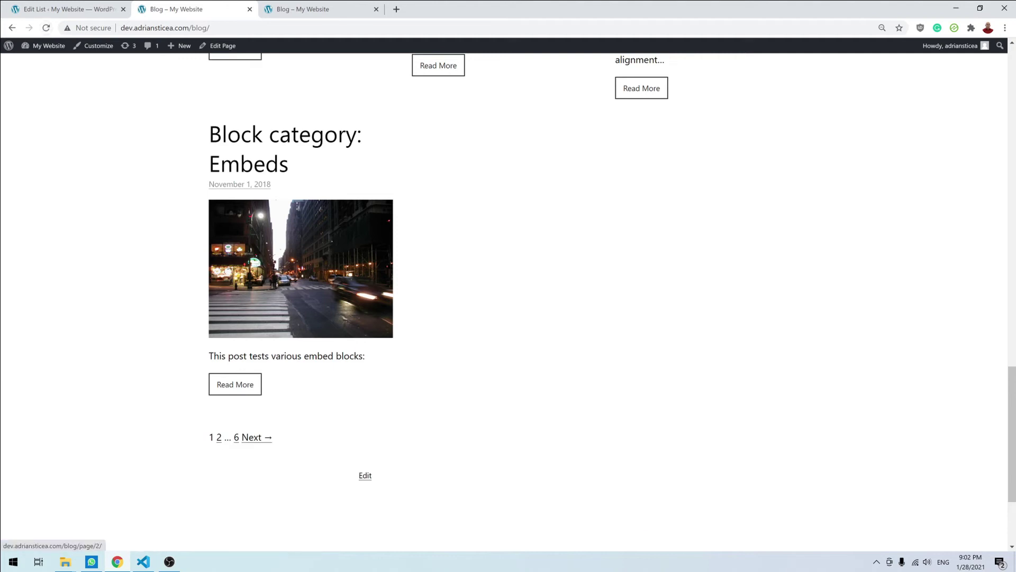
- Set the Blog Posts list to 12 posts per page, update it, and reload the Blog page to check the last row
{"action": "left_click", "coordinate": [109, 10]}
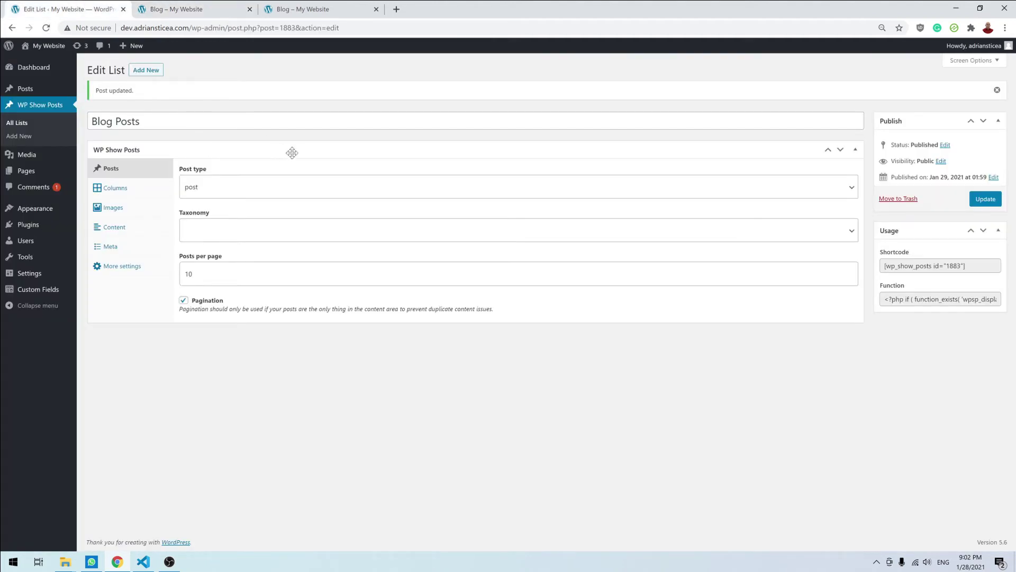
{"action": "left_click", "coordinate": [191, 274]}
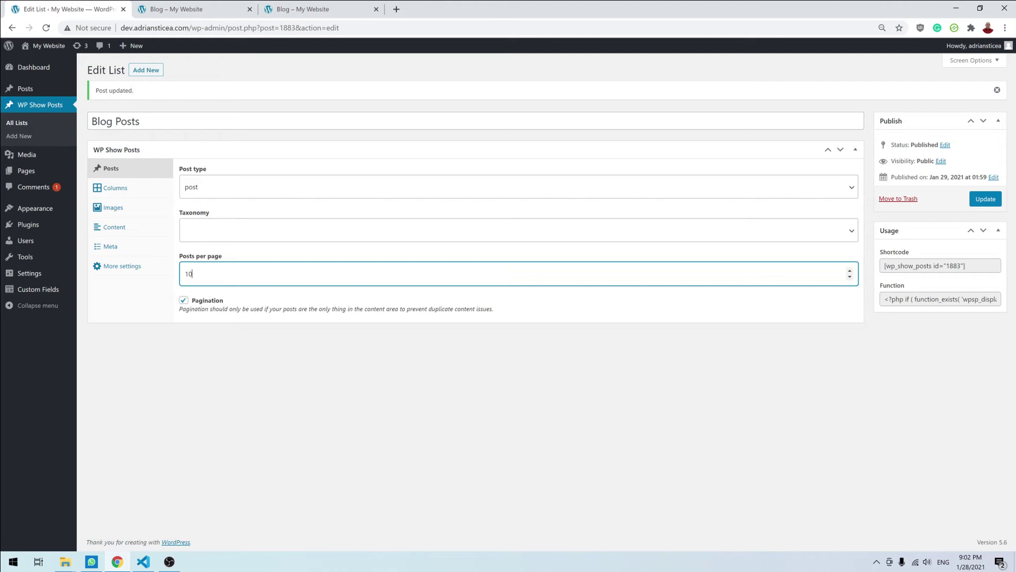
{"action": "left_click", "coordinate": [985, 199]}
{"action": "left_click", "coordinate": [235, 7]}
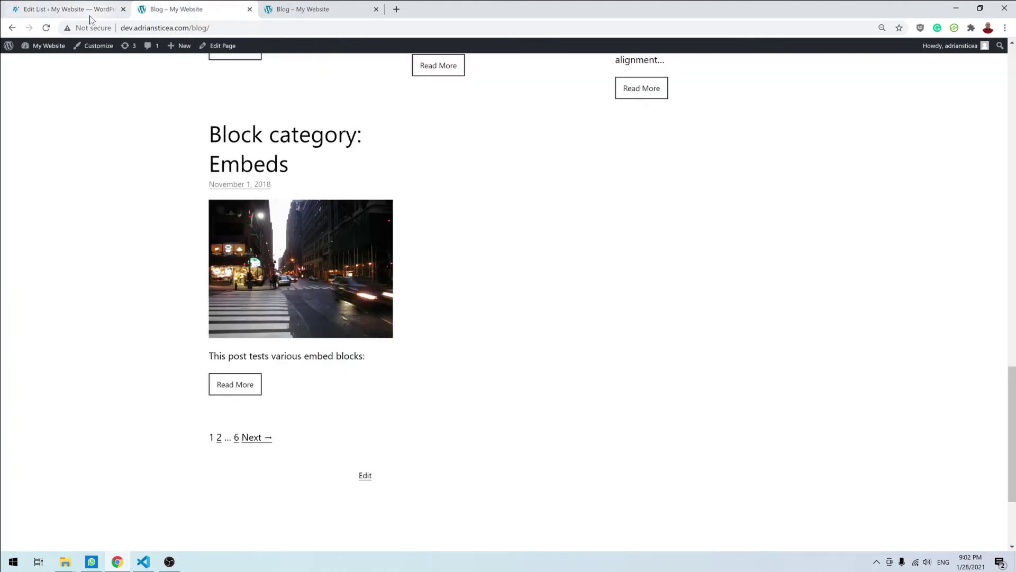
{"action": "left_click", "coordinate": [46, 27]}
{"action": "scroll", "coordinate": [343, 215], "scroll_direction": "down", "scroll_amount": 6}
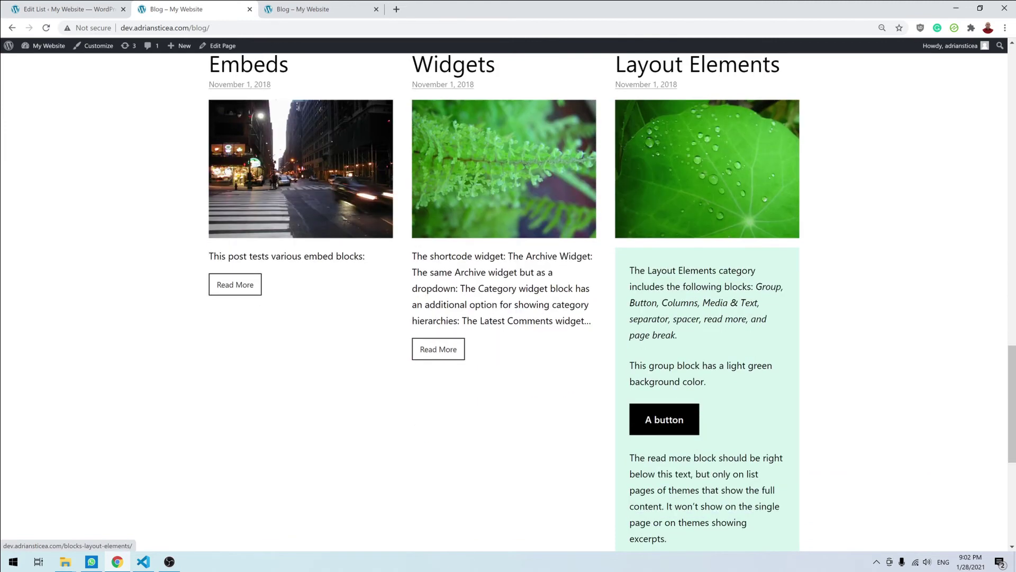
- Change the Blog Posts list to 1 column and update the list
{"action": "left_click", "coordinate": [44, 6]}
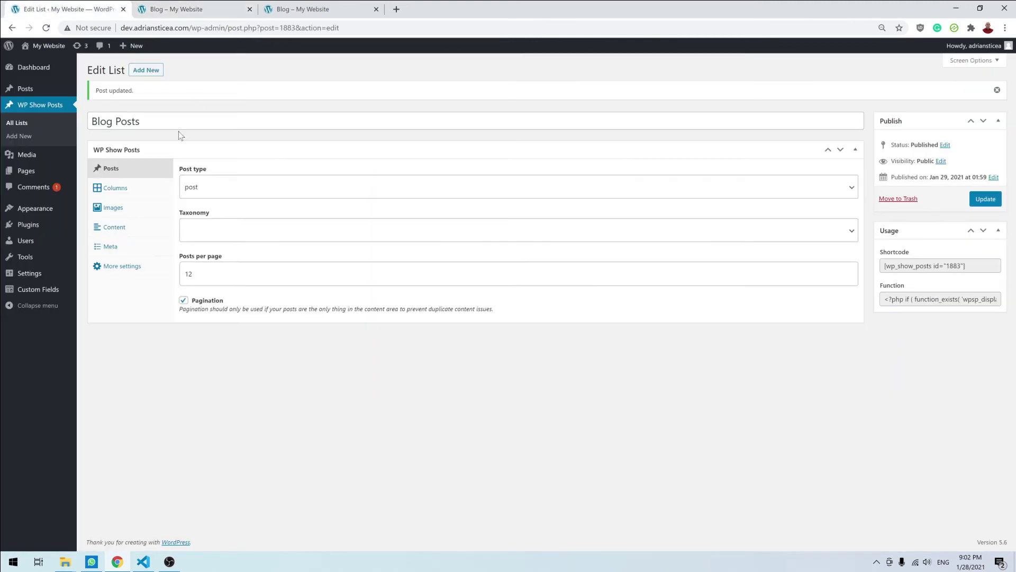
{"action": "left_click", "coordinate": [120, 228]}
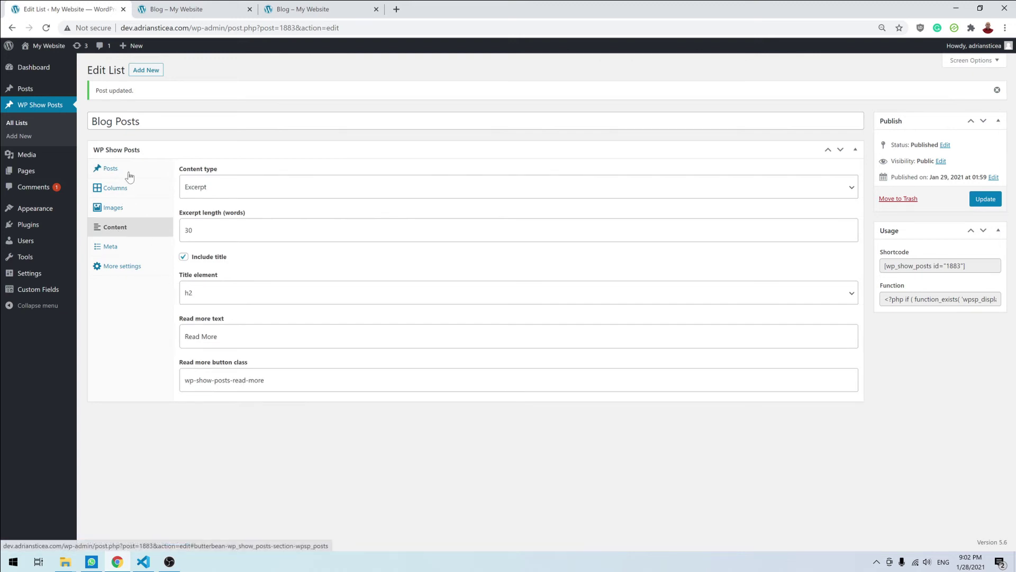
{"action": "left_click", "coordinate": [119, 189]}
{"action": "left_click", "coordinate": [259, 193]}
{"action": "left_click", "coordinate": [224, 204]}
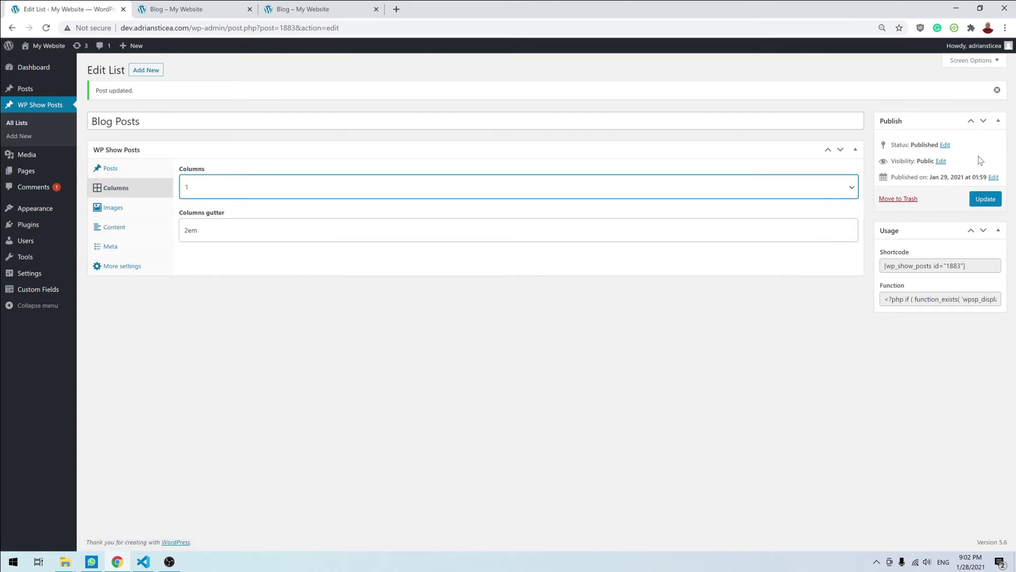
{"action": "left_click", "coordinate": [976, 199]}
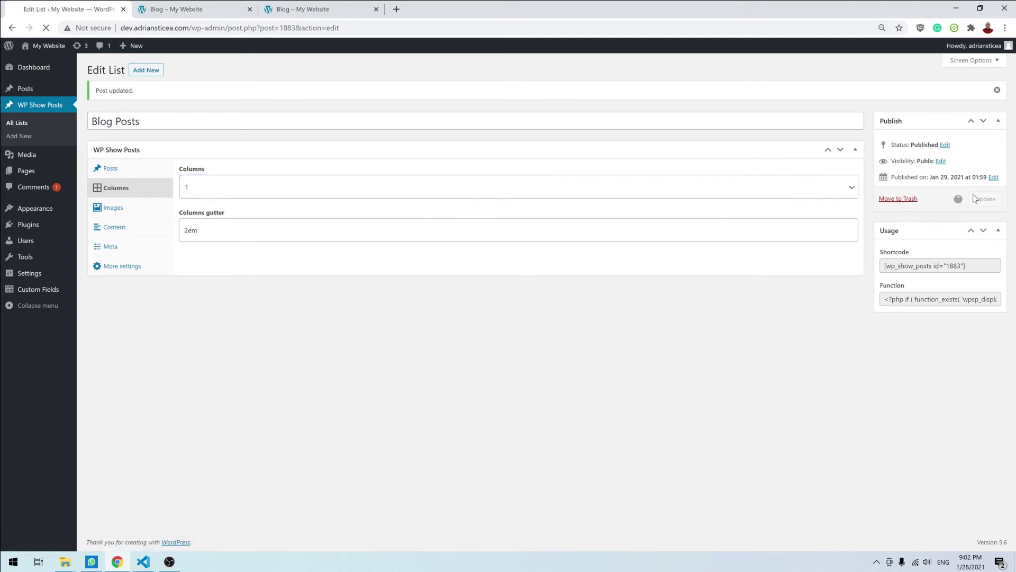
- Reload the Blog page and examine how the posts are laid out in a single column
{"action": "left_click", "coordinate": [212, 9]}
{"action": "left_click", "coordinate": [46, 28]}
{"action": "scroll", "coordinate": [370, 252], "scroll_direction": "down", "scroll_amount": 3}
{"action": "scroll", "coordinate": [370, 252], "scroll_direction": "down", "scroll_amount": 10}
{"action": "scroll", "coordinate": [366, 246], "scroll_direction": "up", "scroll_amount": 1}
{"action": "scroll", "coordinate": [391, 248], "scroll_direction": "up", "scroll_amount": 4}
- Back in the Blog Posts list settings, set the image alignment to Left
{"action": "left_click", "coordinate": [66, 9]}
{"action": "left_click", "coordinate": [120, 208]}
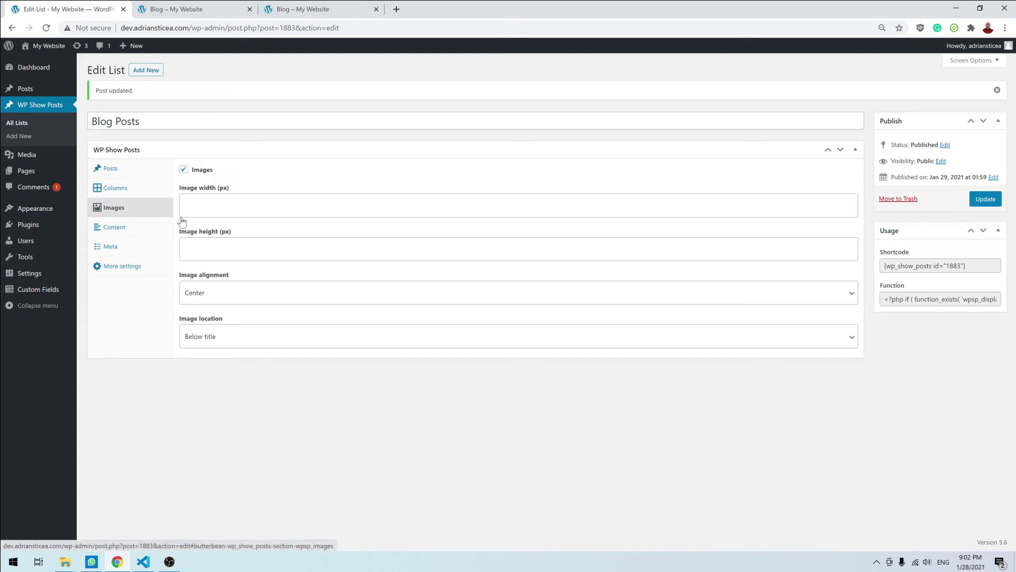
{"action": "left_click", "coordinate": [223, 303]}
{"action": "left_click", "coordinate": [225, 310]}
- Set the list's image width and height to 300 px each and update the list
{"action": "left_click", "coordinate": [187, 206]}
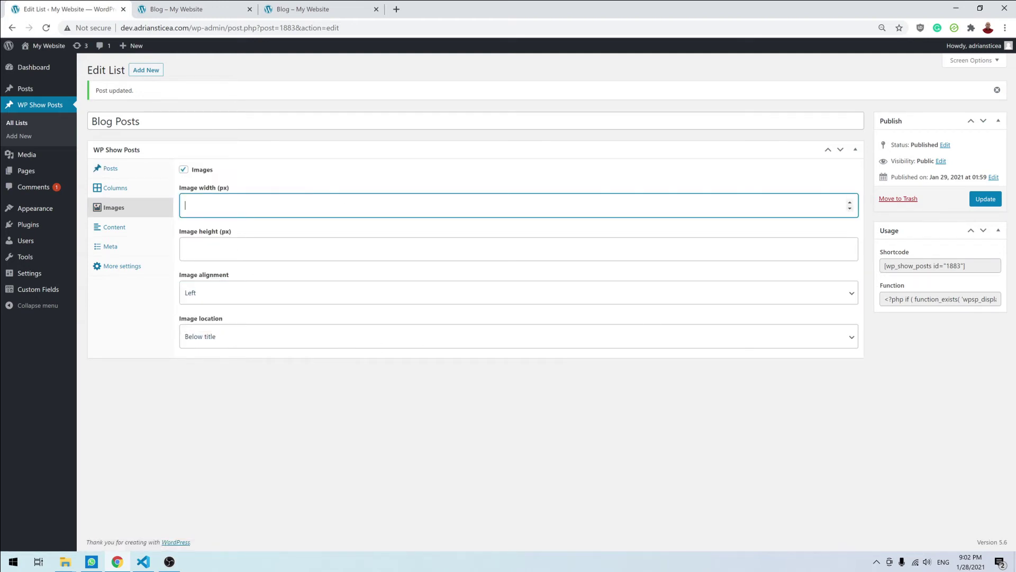
{"action": "left_click", "coordinate": [178, 7]}
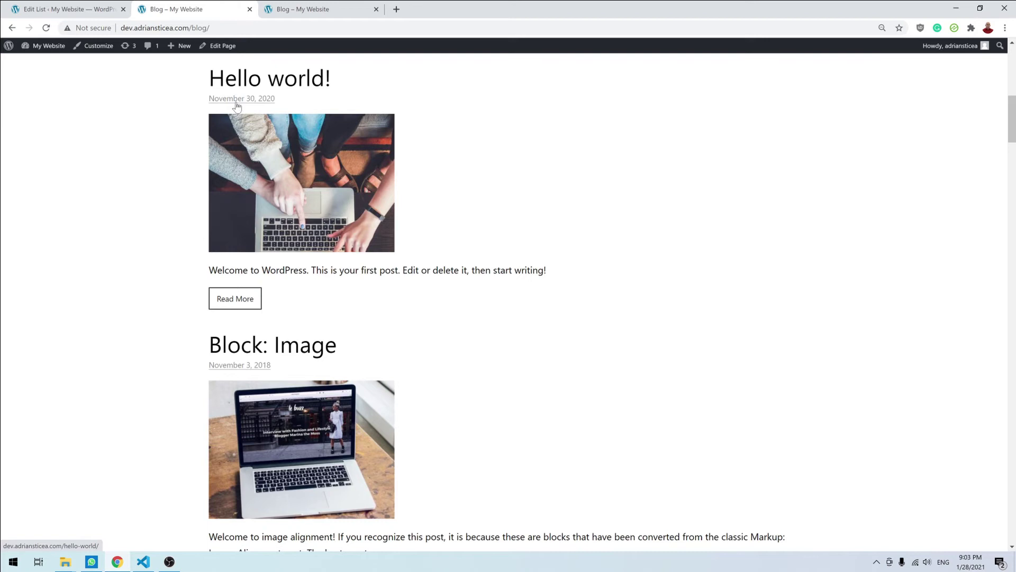
{"action": "left_click", "coordinate": [64, 9]}
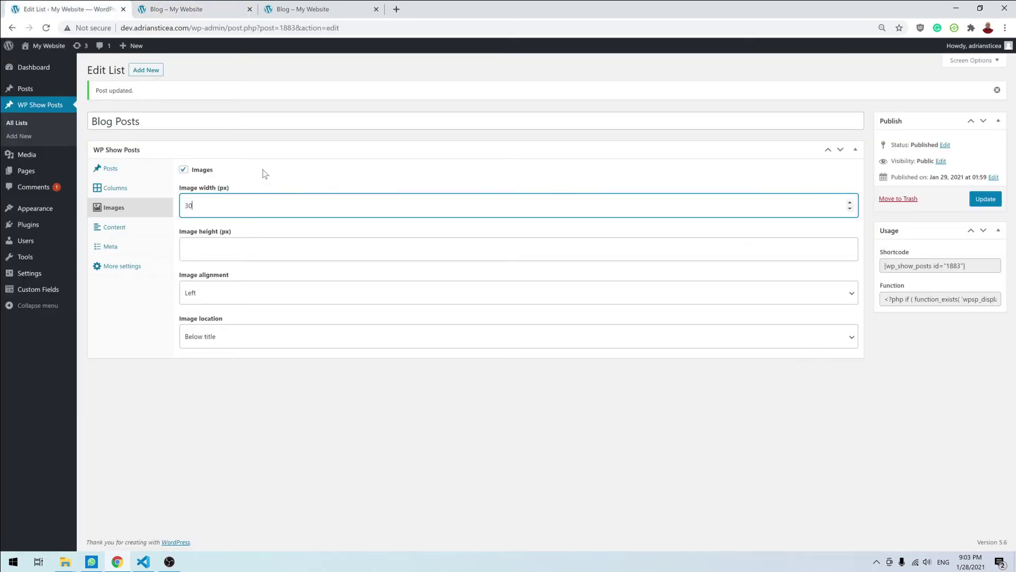
{"action": "key", "text": "Tab"}
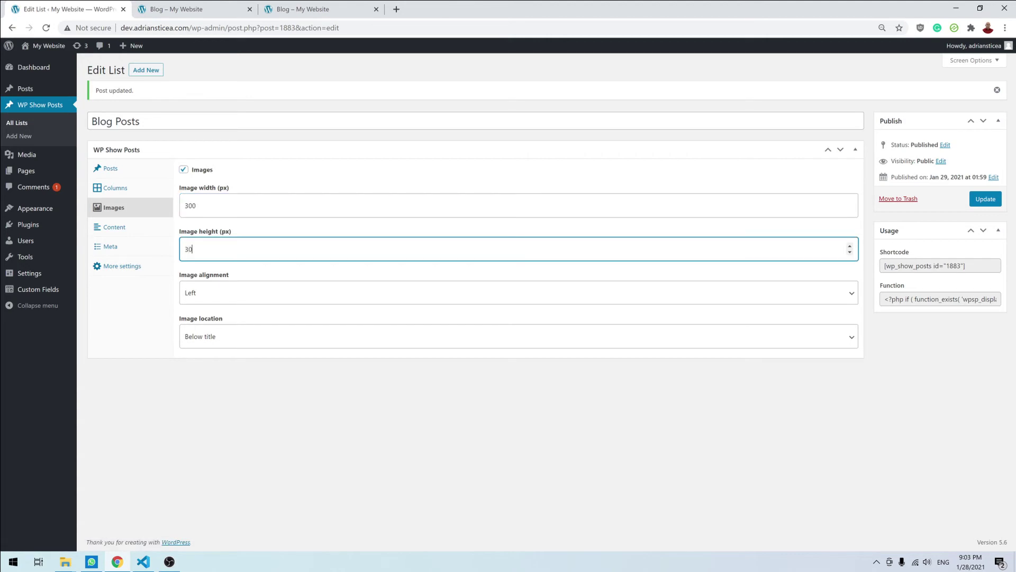
{"action": "left_click", "coordinate": [983, 198]}
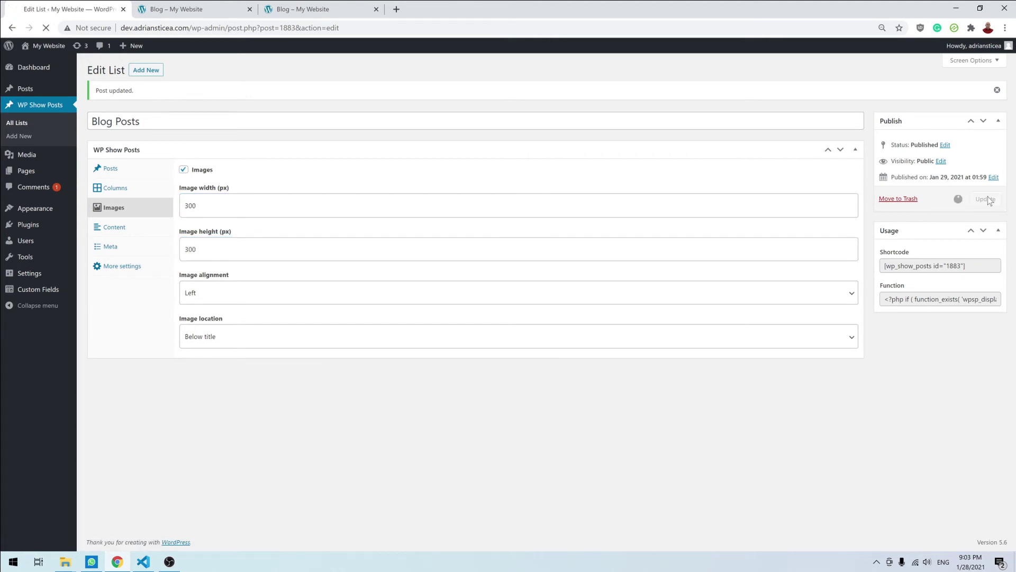
- Reload the Blog page and examine the resized, left-aligned images beside the post excerpts
{"action": "left_click", "coordinate": [180, 7]}
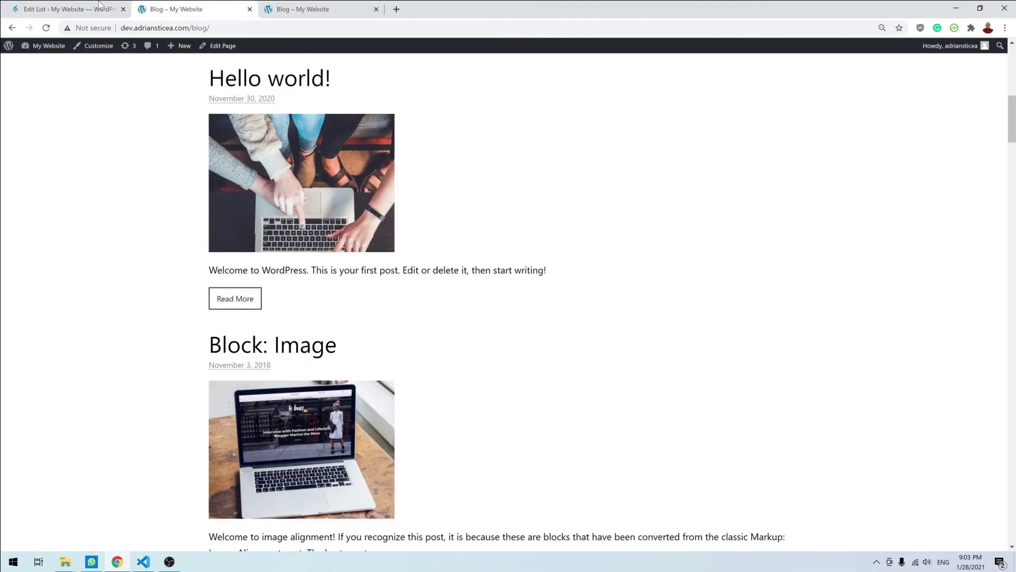
{"action": "left_click", "coordinate": [46, 27]}
{"action": "scroll", "coordinate": [478, 278], "scroll_direction": "up", "scroll_amount": 7}
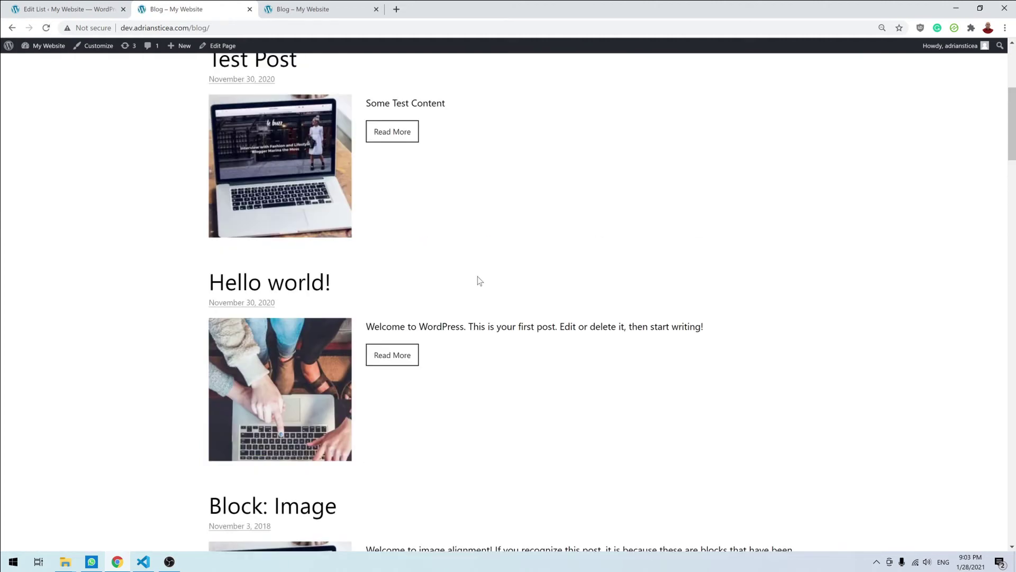
{"action": "scroll", "coordinate": [325, 228], "scroll_direction": "down", "scroll_amount": 1}
{"action": "scroll", "coordinate": [326, 232], "scroll_direction": "down", "scroll_amount": 15}
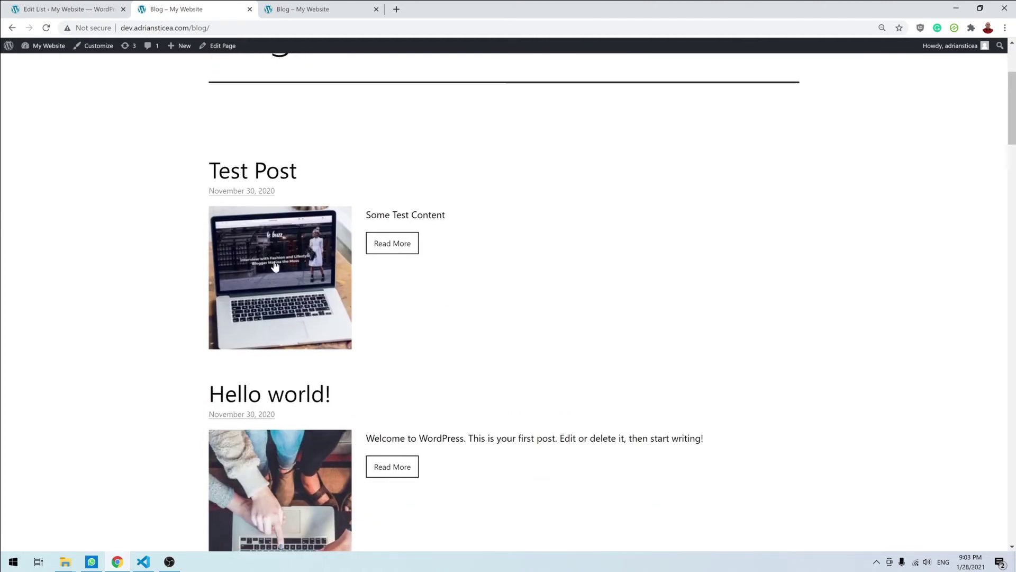
- In the Blog Posts list's content settings, set the excerpt length to 60 words and update the list
{"action": "scroll", "coordinate": [278, 262], "scroll_direction": "down", "scroll_amount": 7}
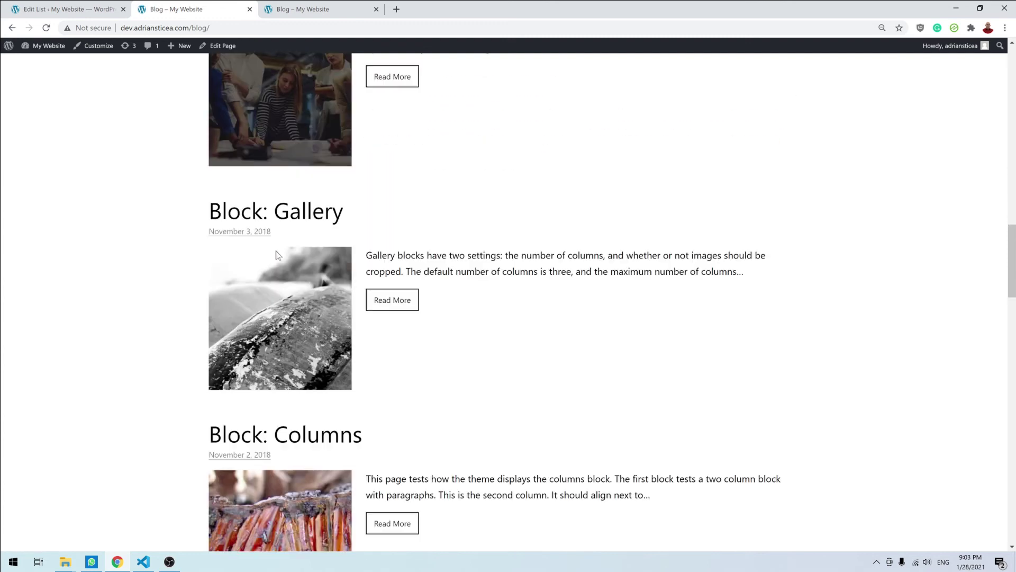
{"action": "scroll", "coordinate": [531, 293], "scroll_direction": "down", "scroll_amount": 2}
{"action": "scroll", "coordinate": [530, 294], "scroll_direction": "down", "scroll_amount": 4}
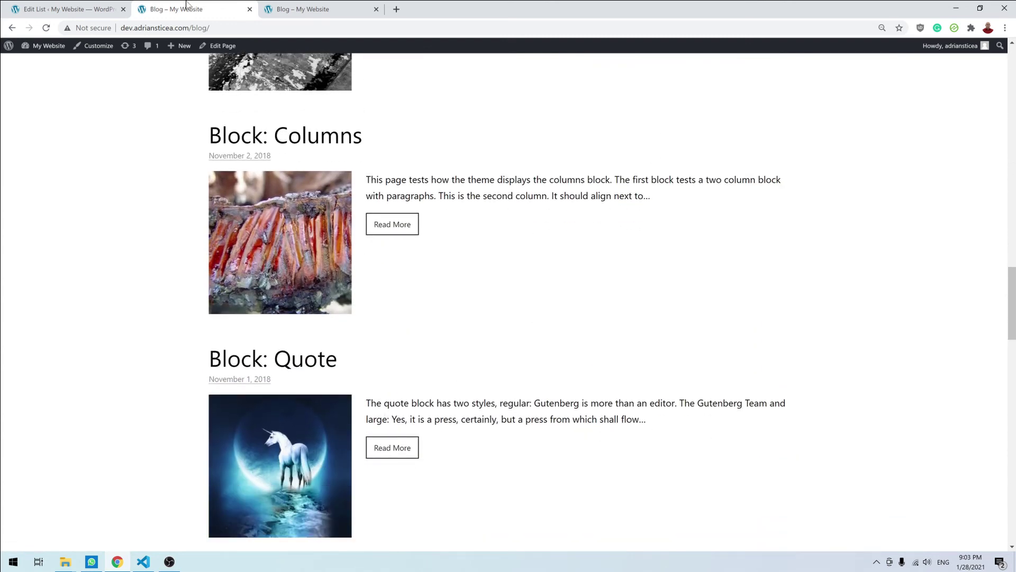
{"action": "left_click", "coordinate": [69, 9]}
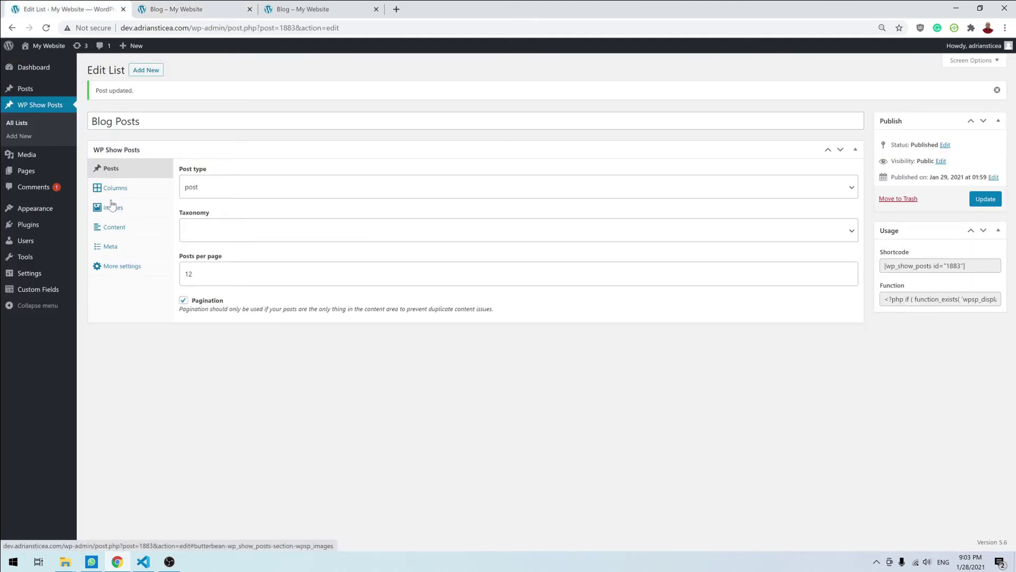
{"action": "left_click", "coordinate": [117, 226]}
{"action": "left_click", "coordinate": [275, 233]}
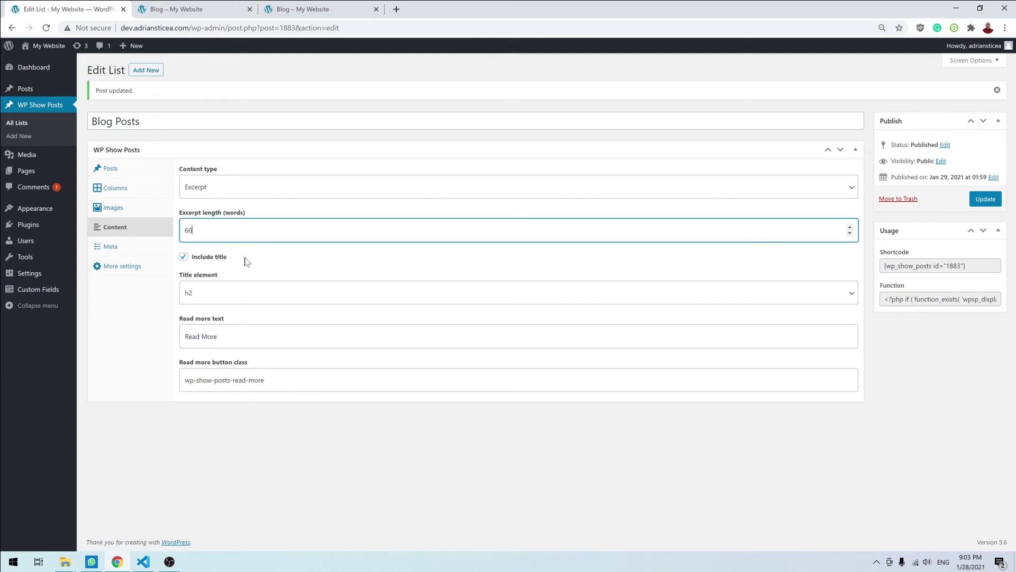
{"action": "left_click", "coordinate": [991, 206]}
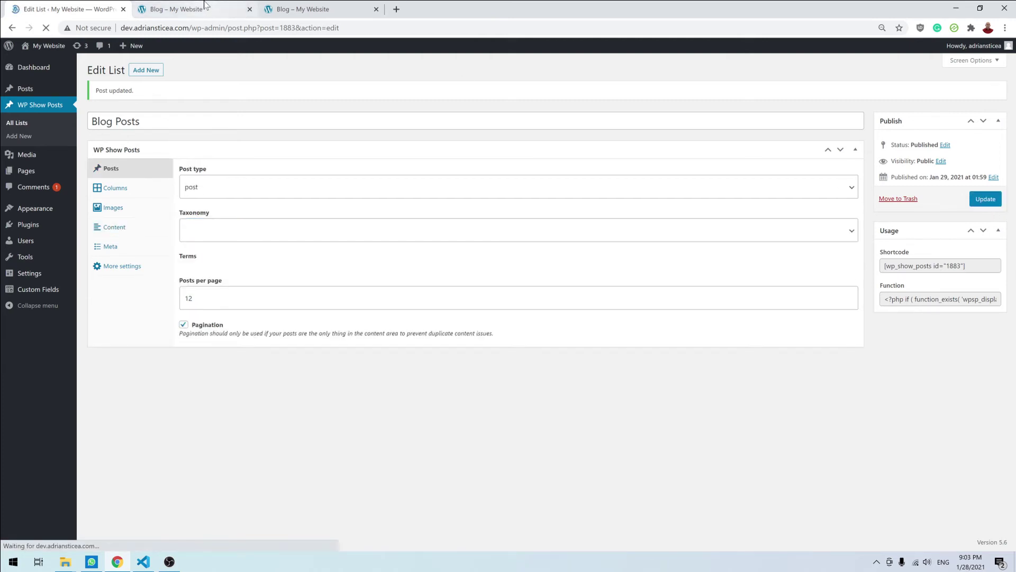
- Reload the Blog page and examine the length of the post excerpts beside their images
{"action": "left_click", "coordinate": [203, 8]}
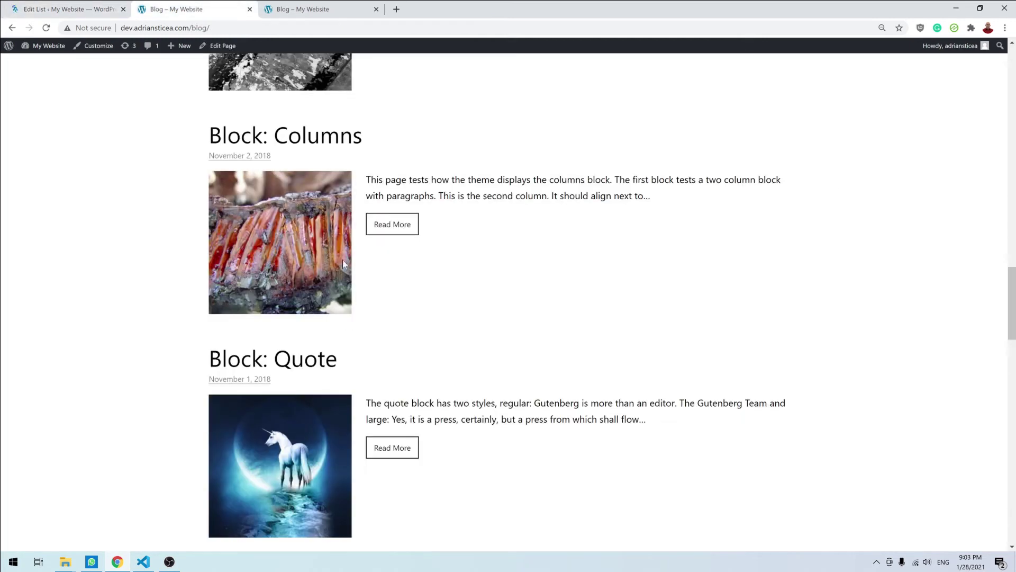
{"action": "left_click", "coordinate": [46, 27]}
{"action": "scroll", "coordinate": [489, 324], "scroll_direction": "up", "scroll_amount": 20}
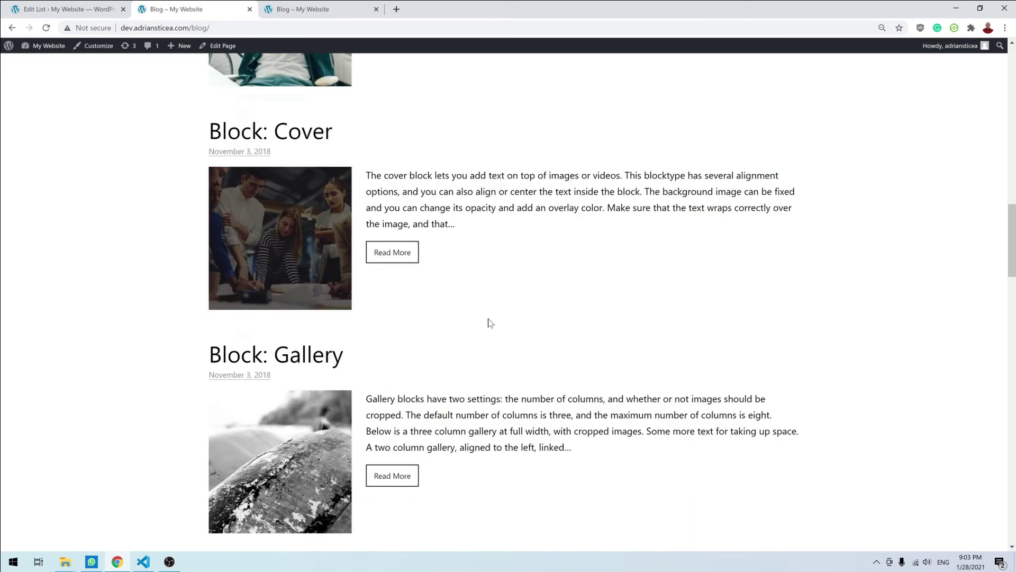
{"action": "scroll", "coordinate": [493, 304], "scroll_direction": "up", "scroll_amount": 10}
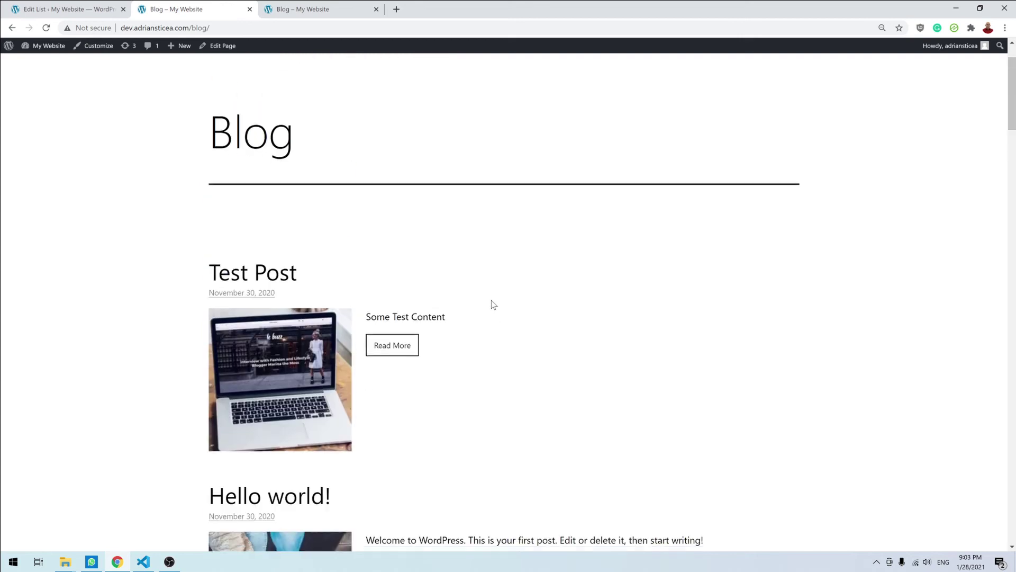
{"action": "scroll", "coordinate": [493, 306], "scroll_direction": "down", "scroll_amount": 16}
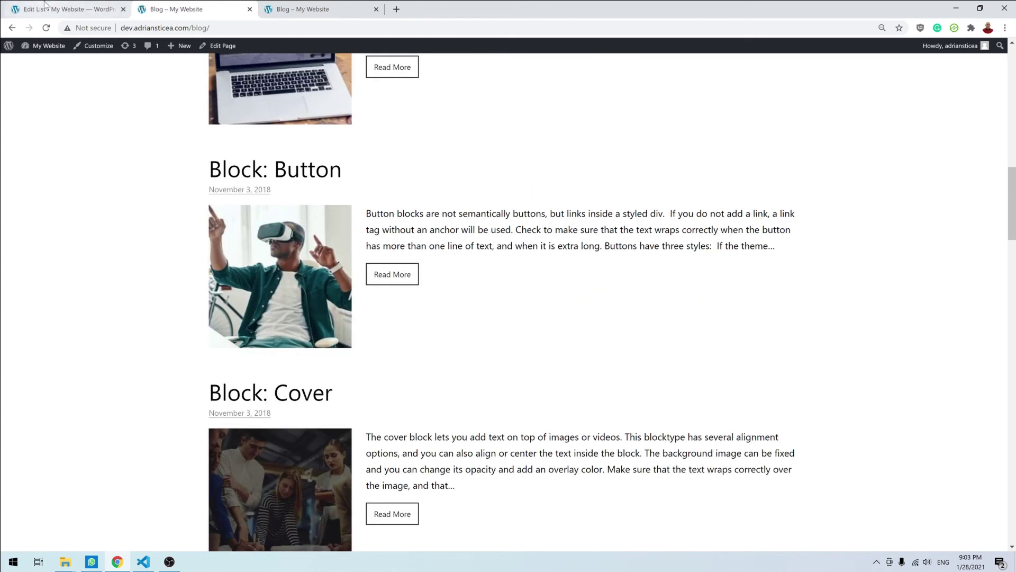
{"action": "left_click", "coordinate": [63, 9]}
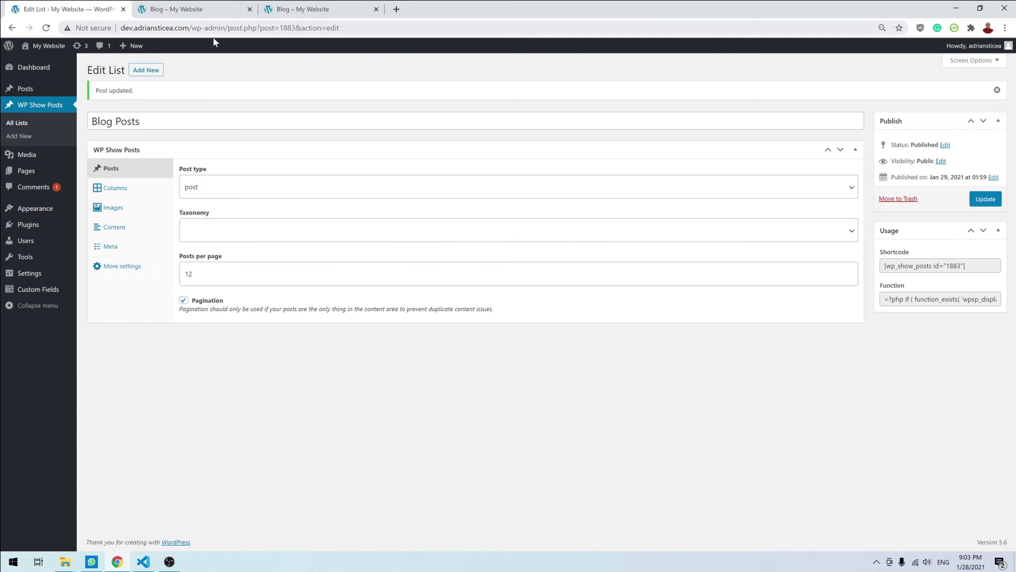
{"action": "left_click", "coordinate": [167, 12]}
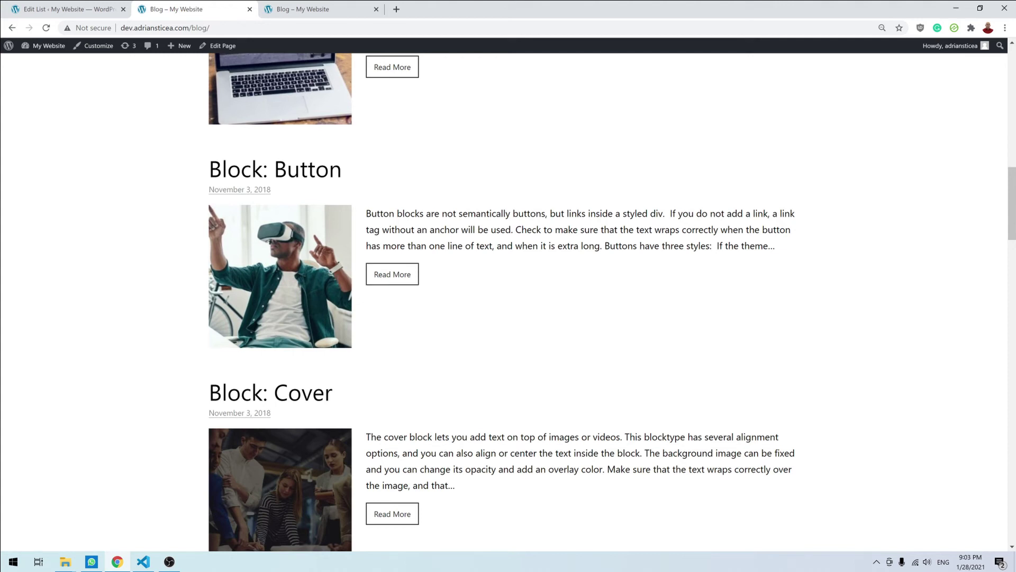
{"action": "scroll", "coordinate": [150, 144], "scroll_direction": "up", "scroll_amount": 3}
{"action": "scroll", "coordinate": [150, 144], "scroll_direction": "up", "scroll_amount": 4}
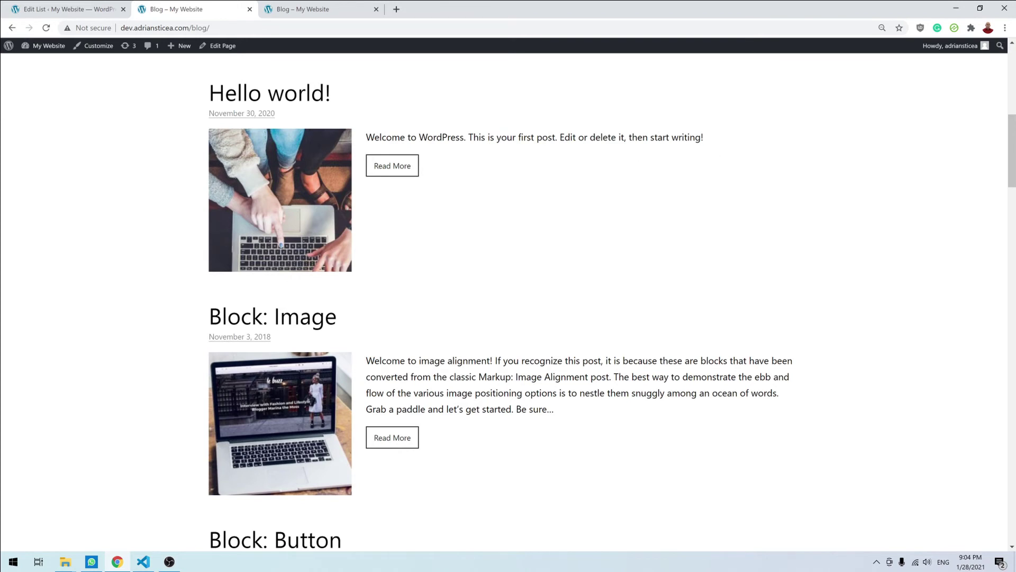
{"action": "scroll", "coordinate": [495, 297], "scroll_direction": "down", "scroll_amount": 1}
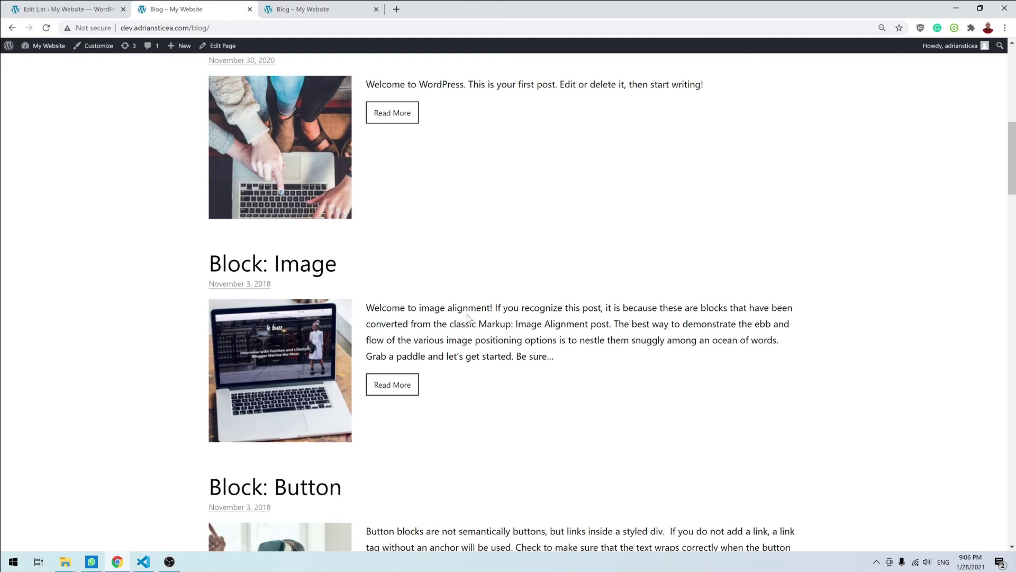
{"action": "scroll", "coordinate": [468, 317], "scroll_direction": "up", "scroll_amount": 4}
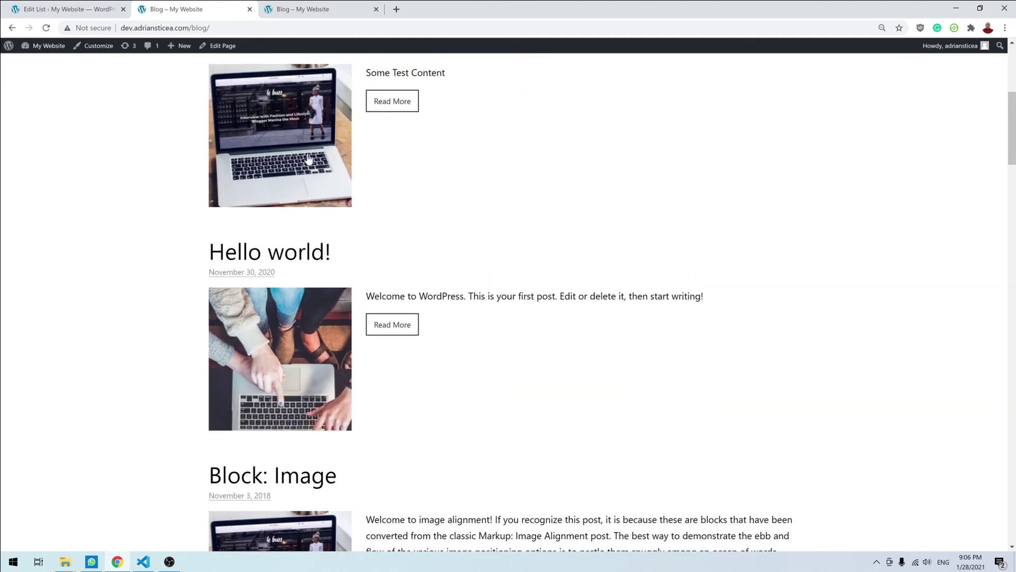
- Open the Blog page for editing, remove the shortcode text from its Shortcode block and save the page
{"action": "left_click", "coordinate": [72, 6]}
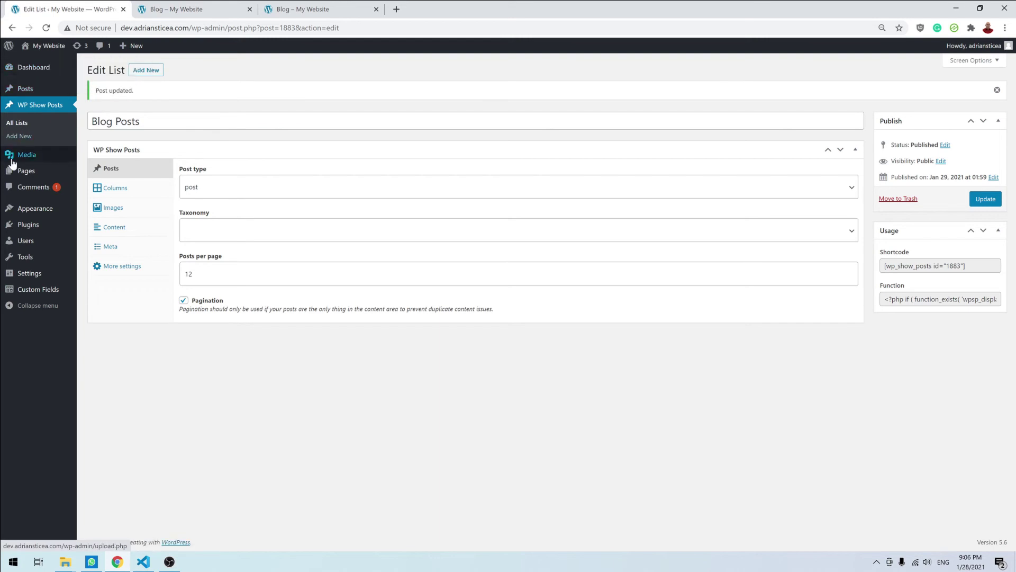
{"action": "left_click", "coordinate": [25, 175]}
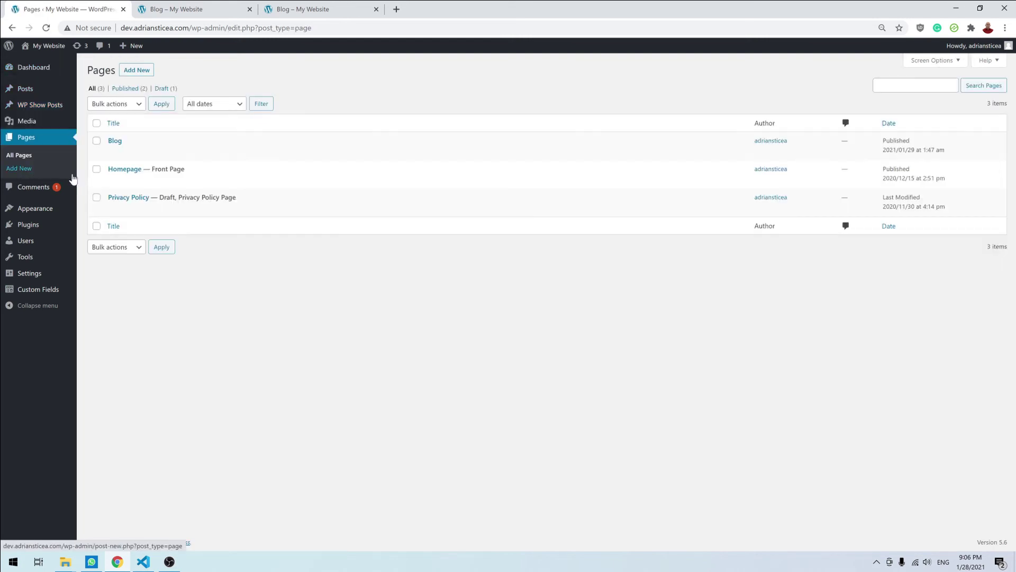
{"action": "left_click", "coordinate": [114, 140]}
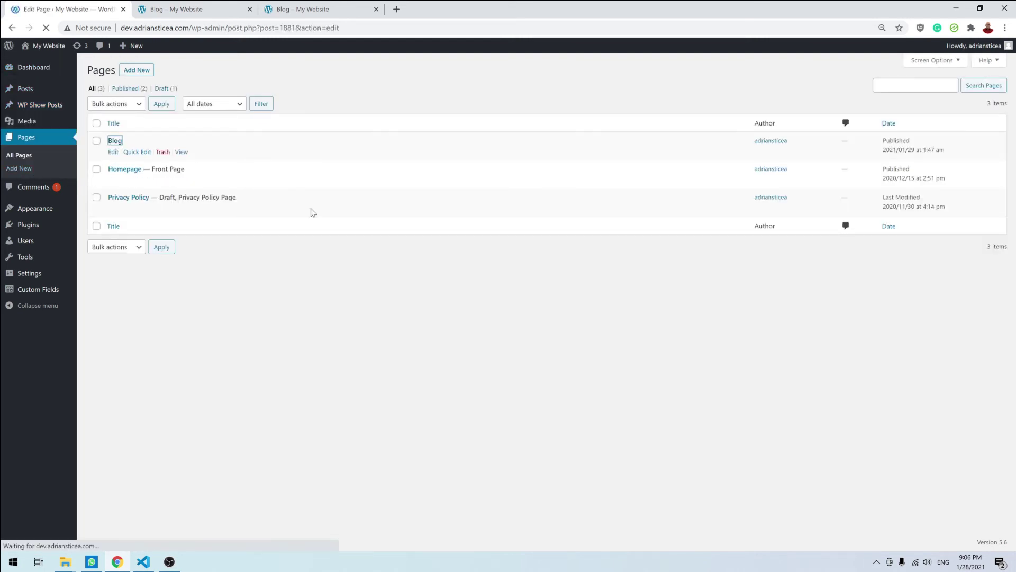
{"action": "left_click_drag", "start_coordinate": [285, 330], "coordinate": [127, 314]}
{"action": "key", "text": "ctrl+x"}
{"action": "key", "text": "ctrl+s"}
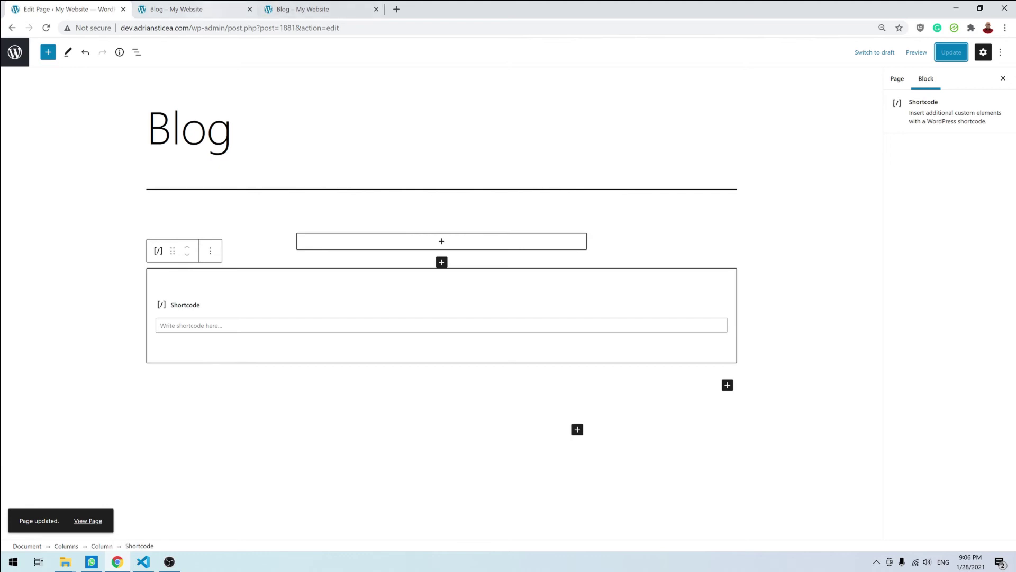
- Activate the WPBakery Page Builder plugin and open its general settings
{"action": "left_click", "coordinate": [15, 52]}
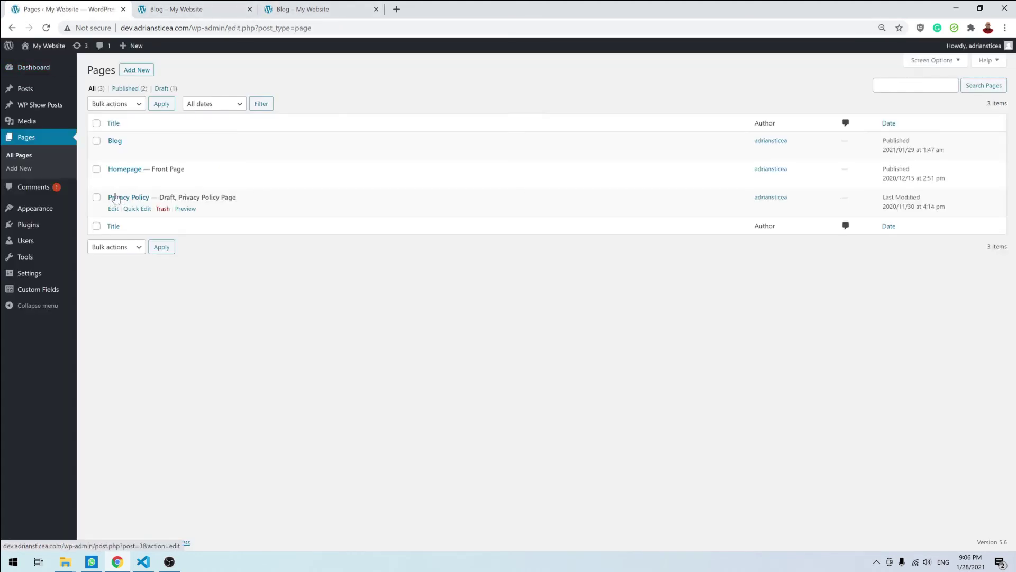
{"action": "left_click", "coordinate": [32, 224]}
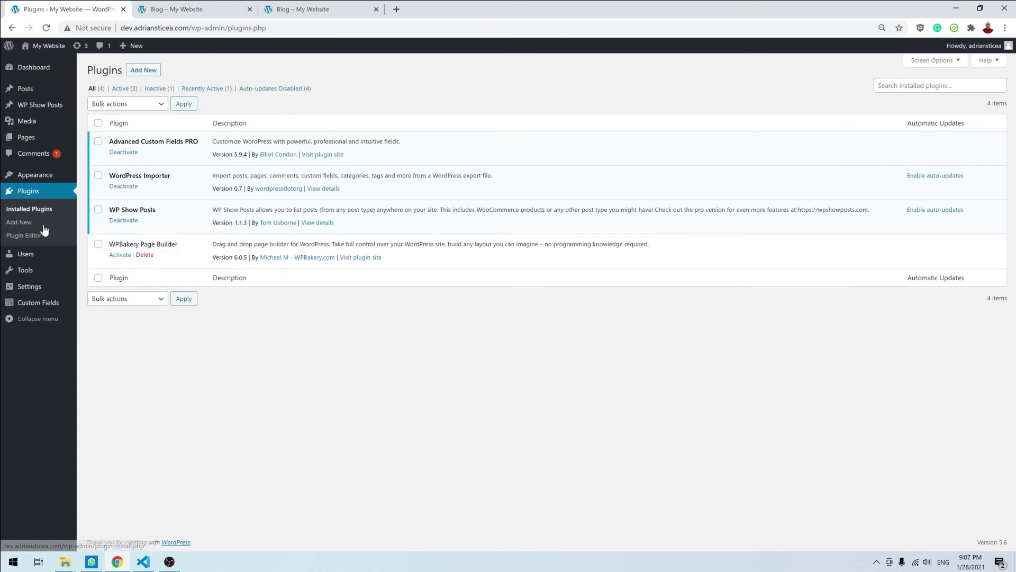
{"action": "left_click", "coordinate": [120, 254]}
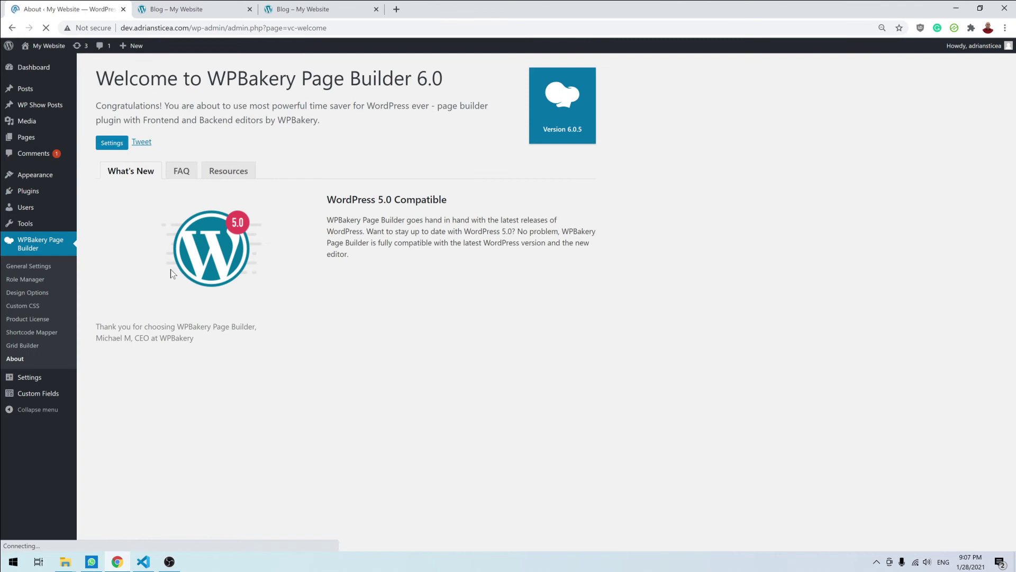
{"action": "left_click", "coordinate": [111, 141]}
- Open the Blog page in WPBakery's backend editor and delete its existing empty column
{"action": "left_click", "coordinate": [33, 138]}
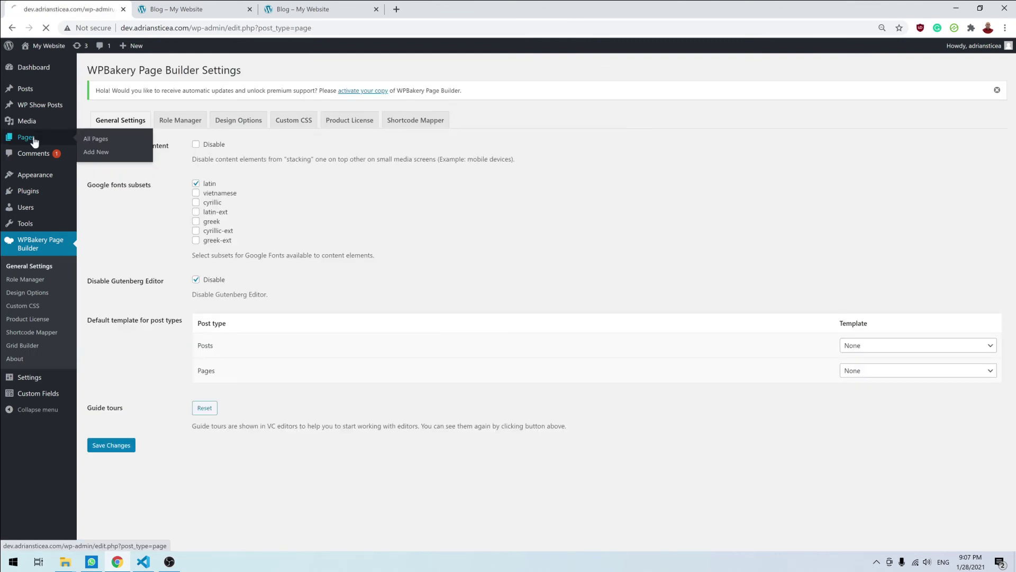
{"action": "left_click", "coordinate": [115, 170]}
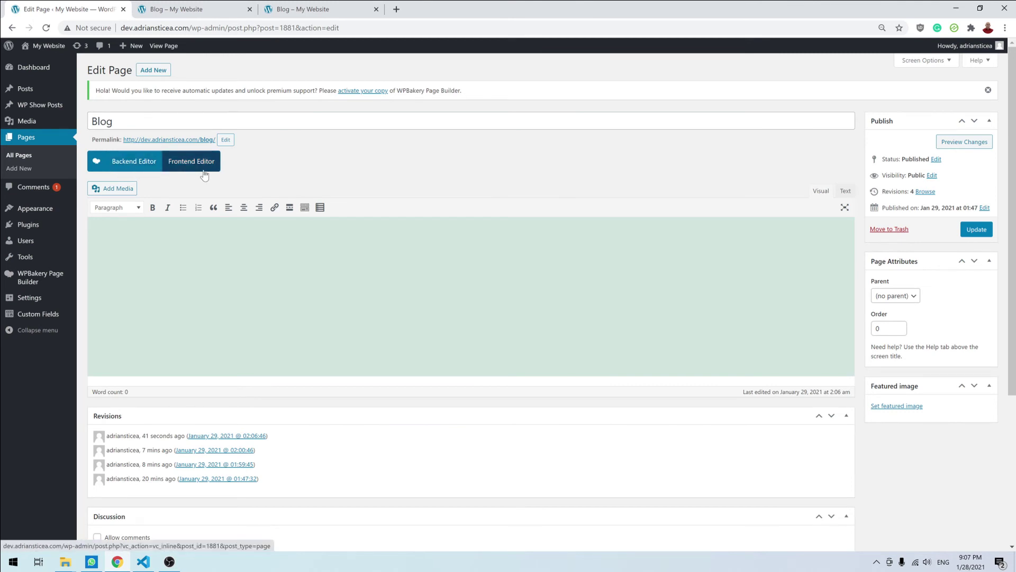
{"action": "left_click", "coordinate": [137, 161]}
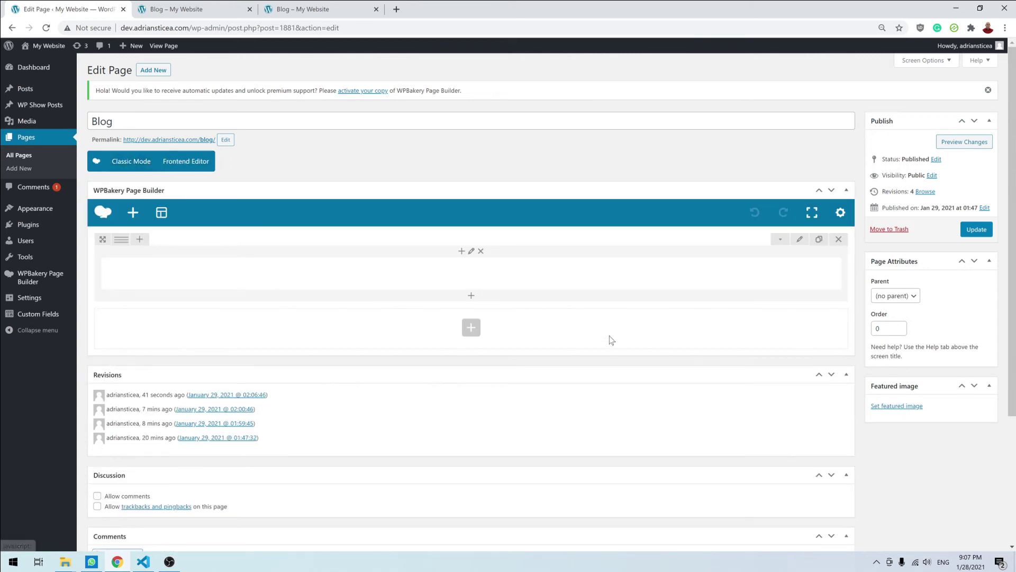
{"action": "left_click", "coordinate": [481, 252]}
{"action": "left_click", "coordinate": [571, 85]}
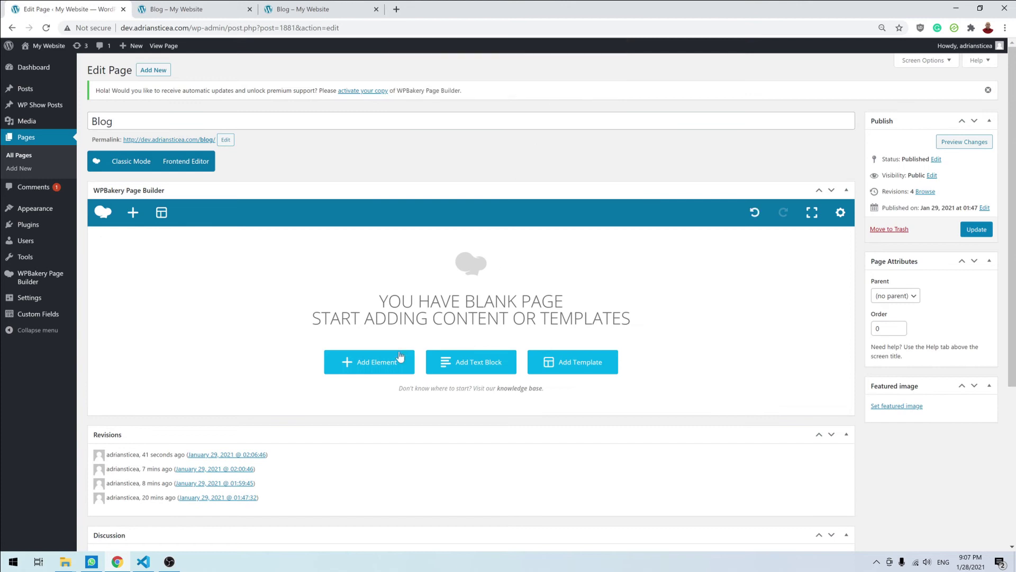
- Search the page builder elements for "post" and add a Post Masonry Grid to the page
{"action": "left_click", "coordinate": [365, 360]}
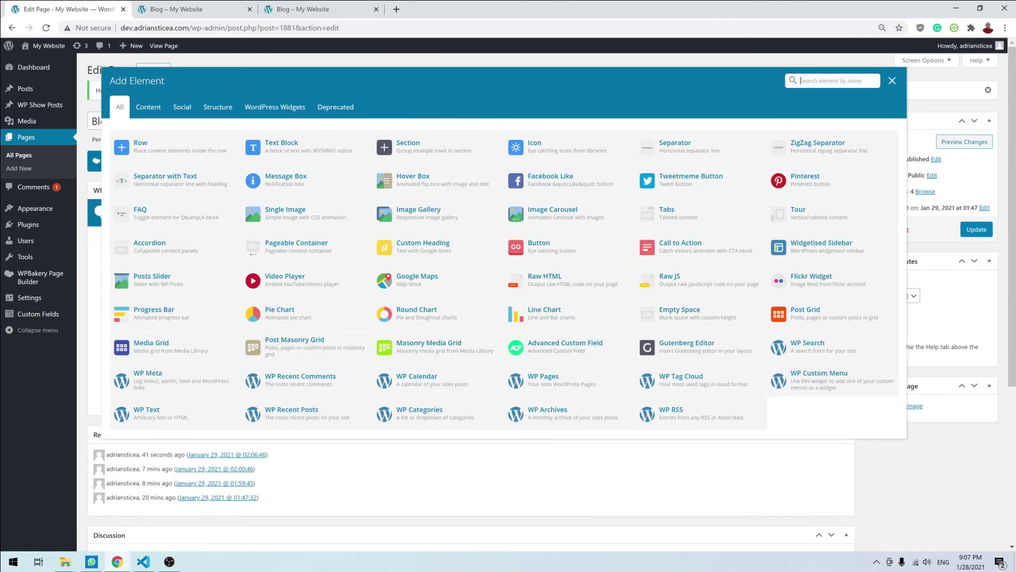
{"action": "left_click", "coordinate": [860, 82]}
{"action": "type", "text": "post"}
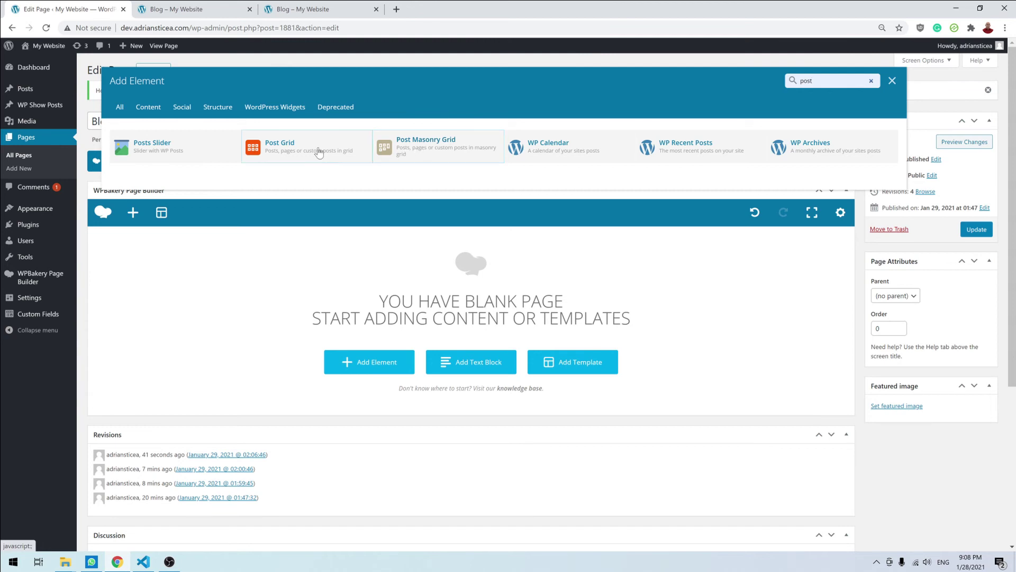
{"action": "left_click", "coordinate": [433, 144]}
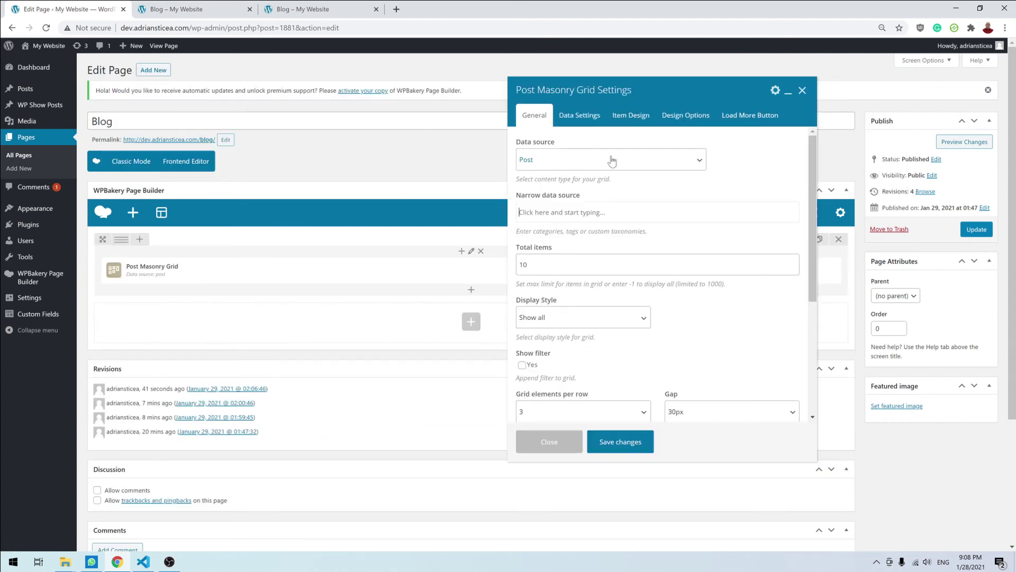
- Look over the masonry grid's data source and total items settings, and set its display style to Load more button
{"action": "left_click", "coordinate": [576, 164]}
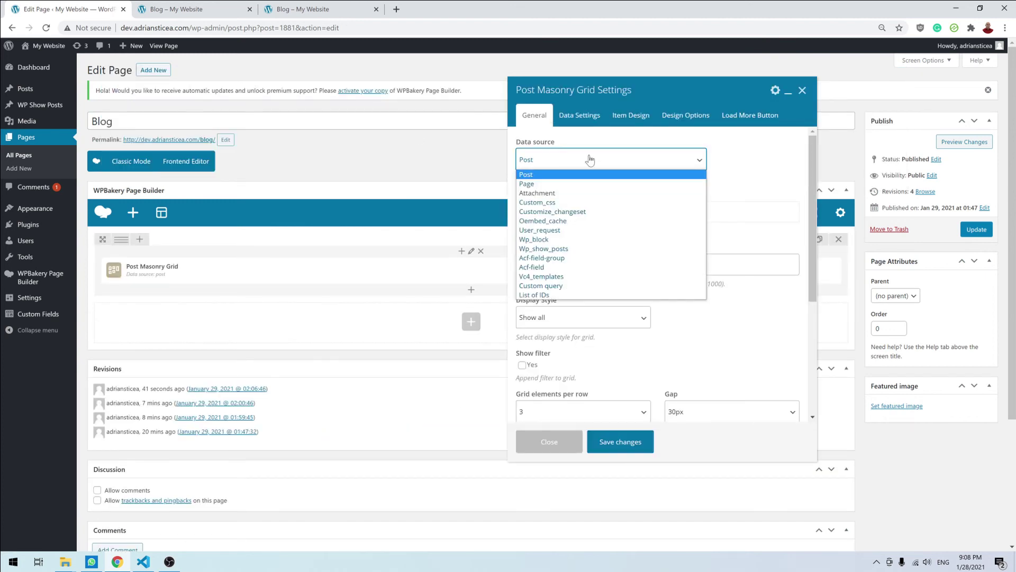
{"action": "left_click", "coordinate": [589, 160]}
{"action": "left_click", "coordinate": [562, 212]}
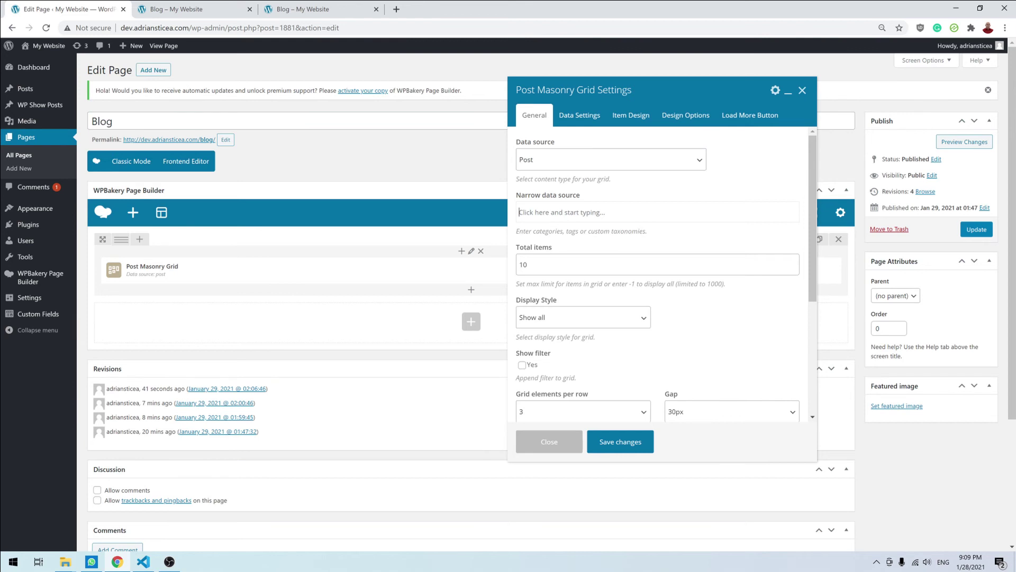
{"action": "left_click", "coordinate": [585, 262]}
{"action": "scroll", "coordinate": [722, 233], "scroll_direction": "down", "scroll_amount": 2}
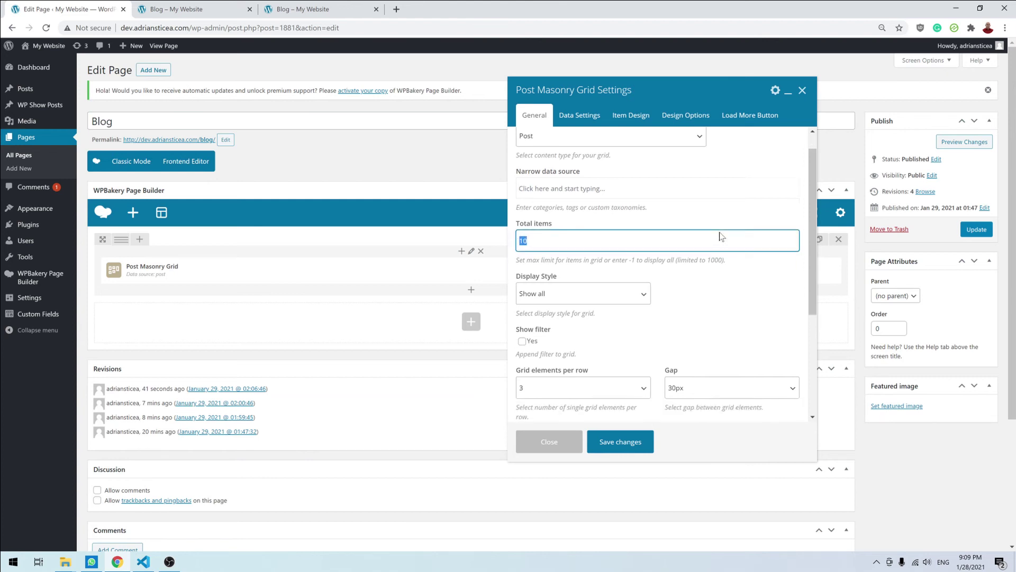
{"action": "left_click", "coordinate": [585, 220]}
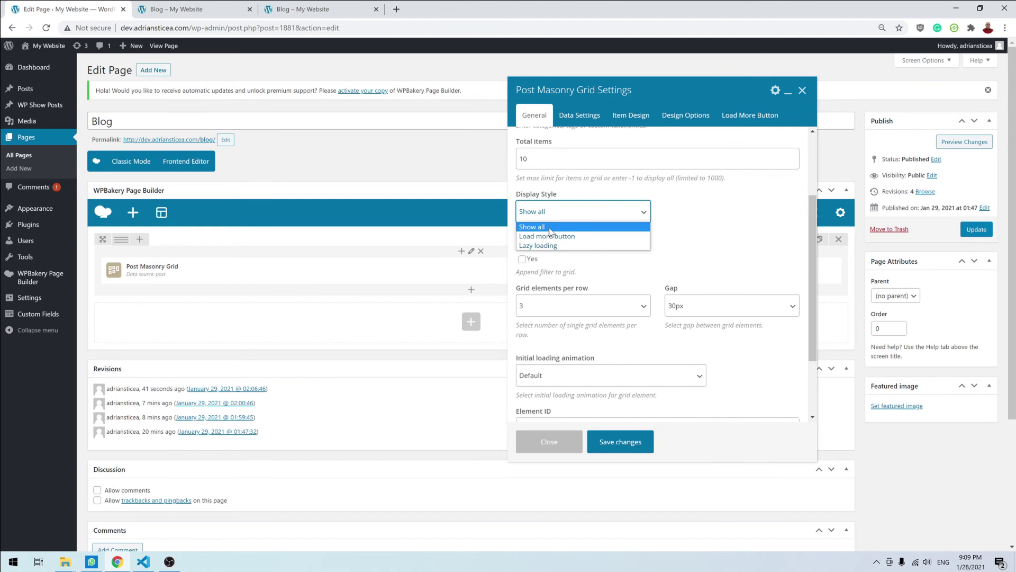
{"action": "left_click", "coordinate": [567, 236]}
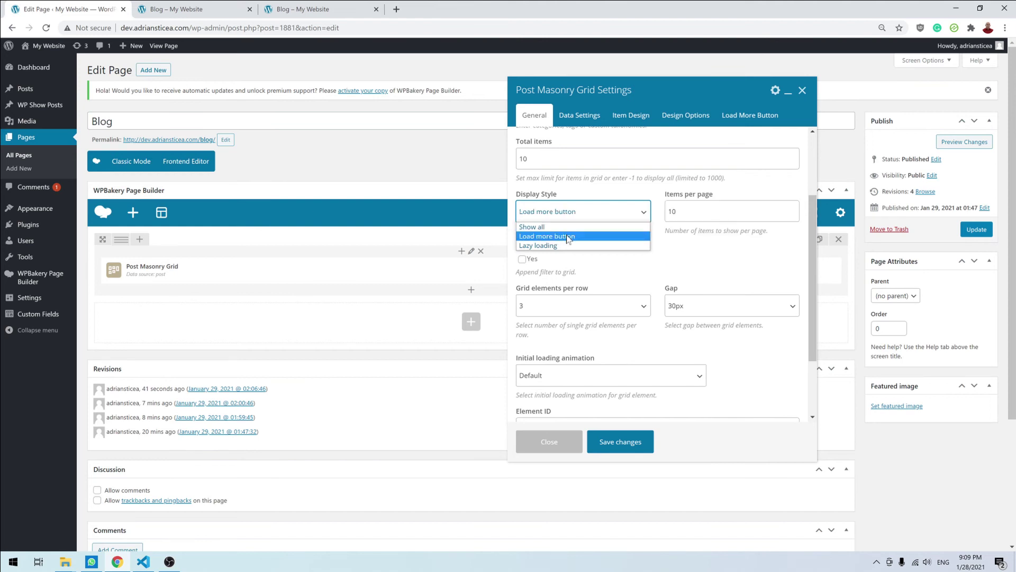
{"action": "left_click", "coordinate": [567, 237]}
- Check the choices available for the number of grid elements per row
{"action": "scroll", "coordinate": [567, 238], "scroll_direction": "down", "scroll_amount": 1}
{"action": "left_click", "coordinate": [553, 253]}
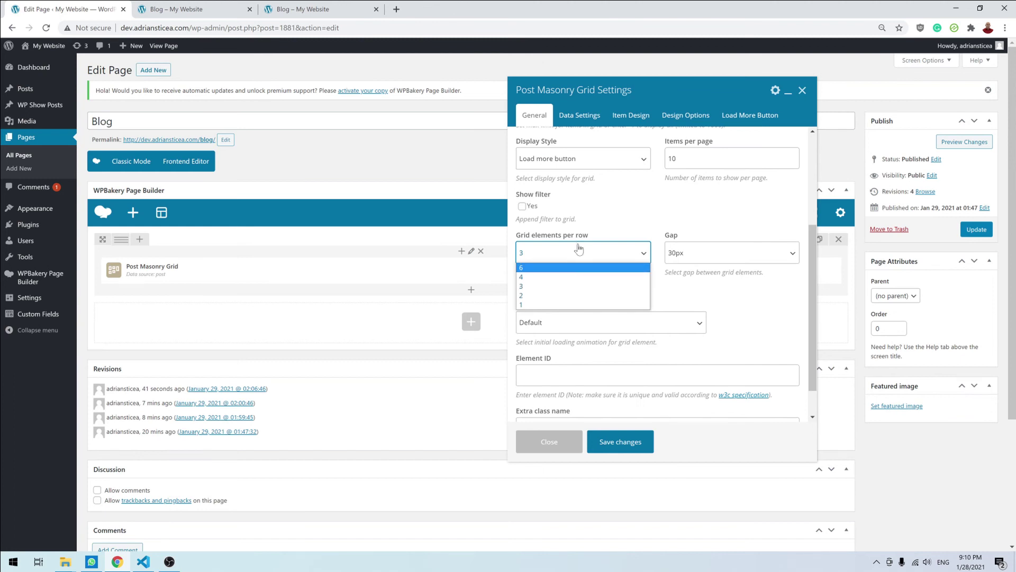
{"action": "left_click", "coordinate": [712, 209]}
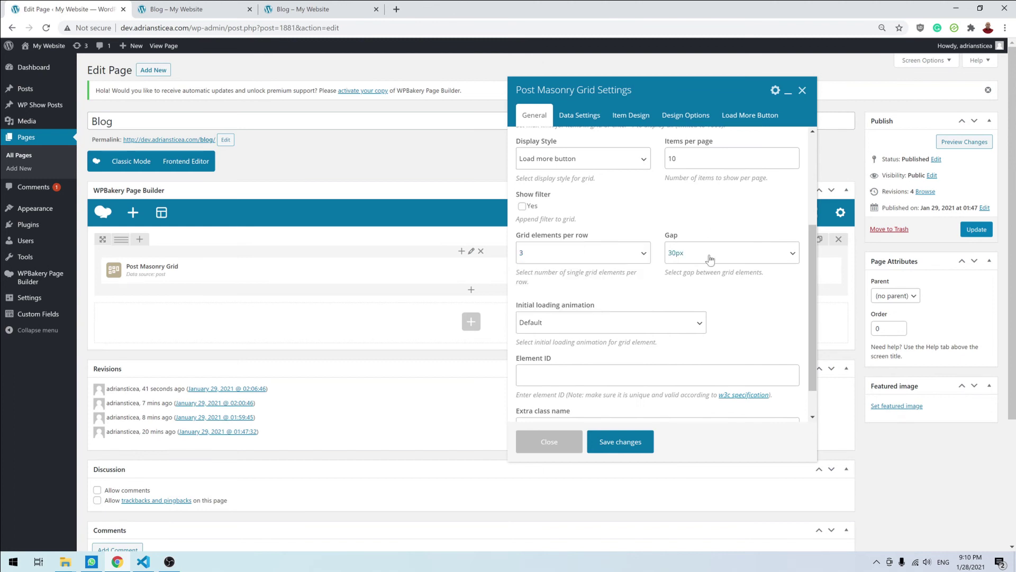
- Review the masonry grid's general settings, its ordering, offset and exclude settings, and the available grid element templates
{"action": "scroll", "coordinate": [609, 215], "scroll_direction": "up", "scroll_amount": 3}
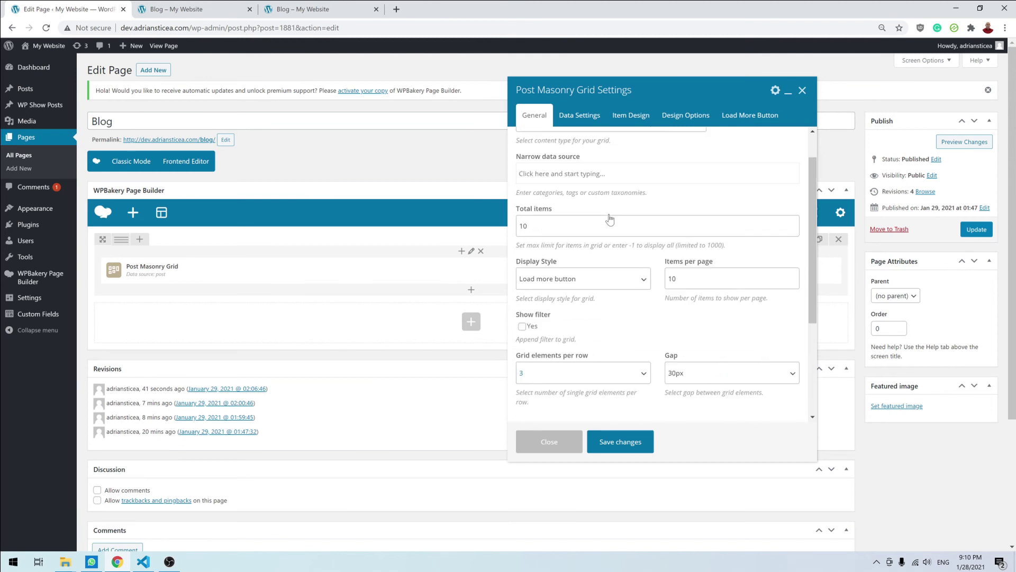
{"action": "scroll", "coordinate": [609, 219], "scroll_direction": "down", "scroll_amount": 2}
{"action": "left_click", "coordinate": [570, 114]}
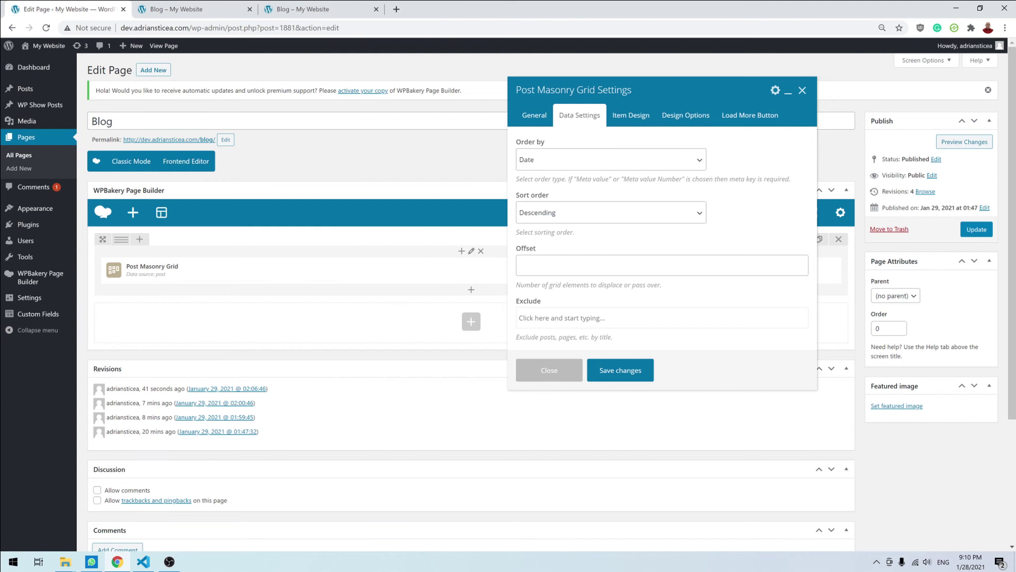
{"action": "scroll", "coordinate": [602, 293], "scroll_direction": "down", "scroll_amount": 3}
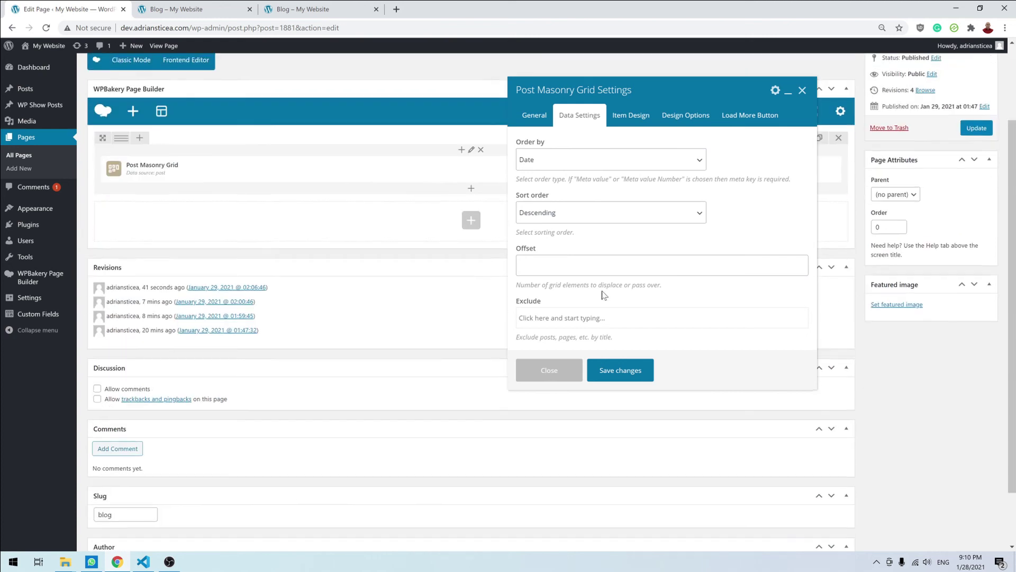
{"action": "scroll", "coordinate": [602, 293], "scroll_direction": "up", "scroll_amount": 3}
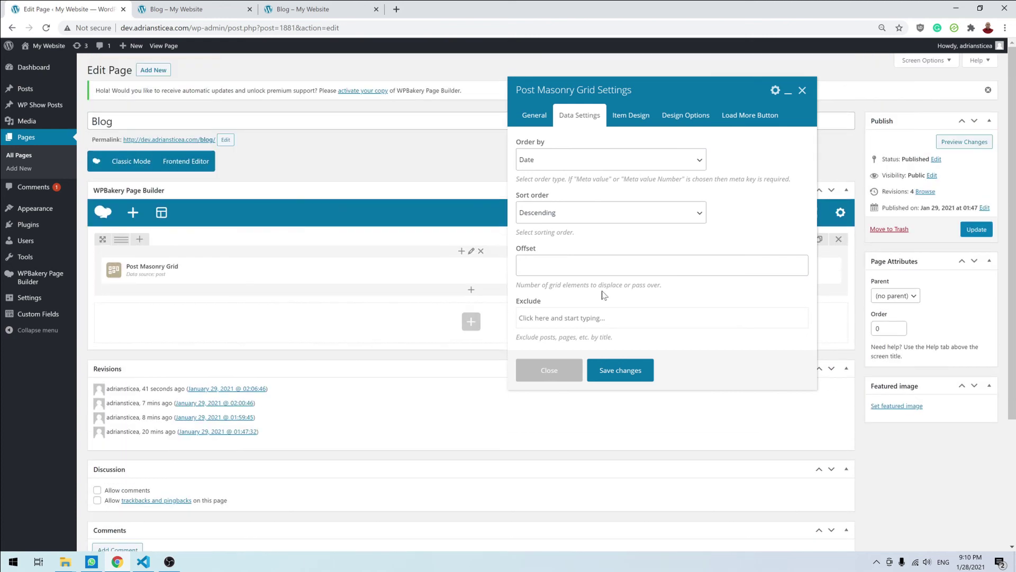
{"action": "left_click", "coordinate": [632, 118]}
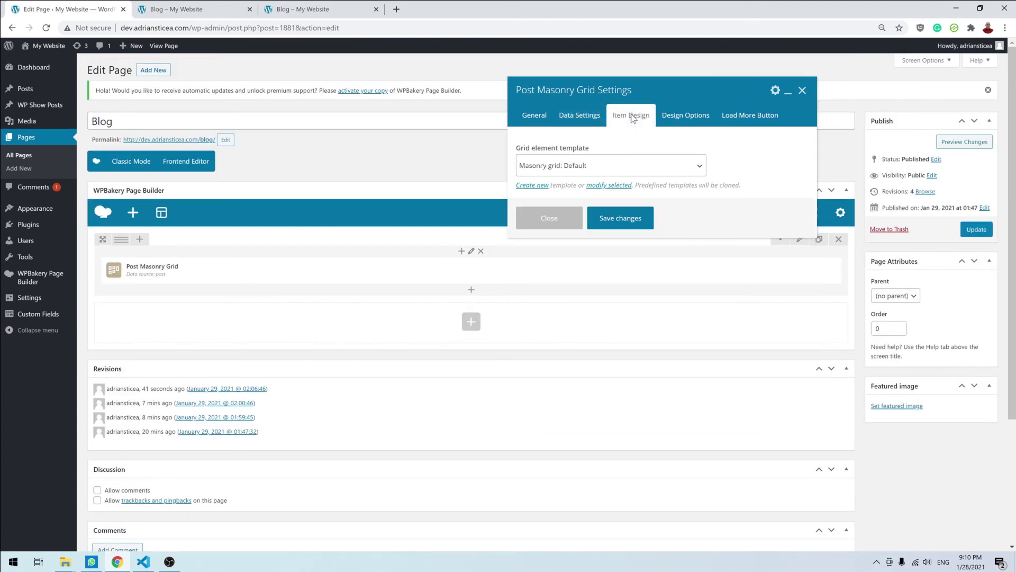
{"action": "left_click", "coordinate": [603, 166]}
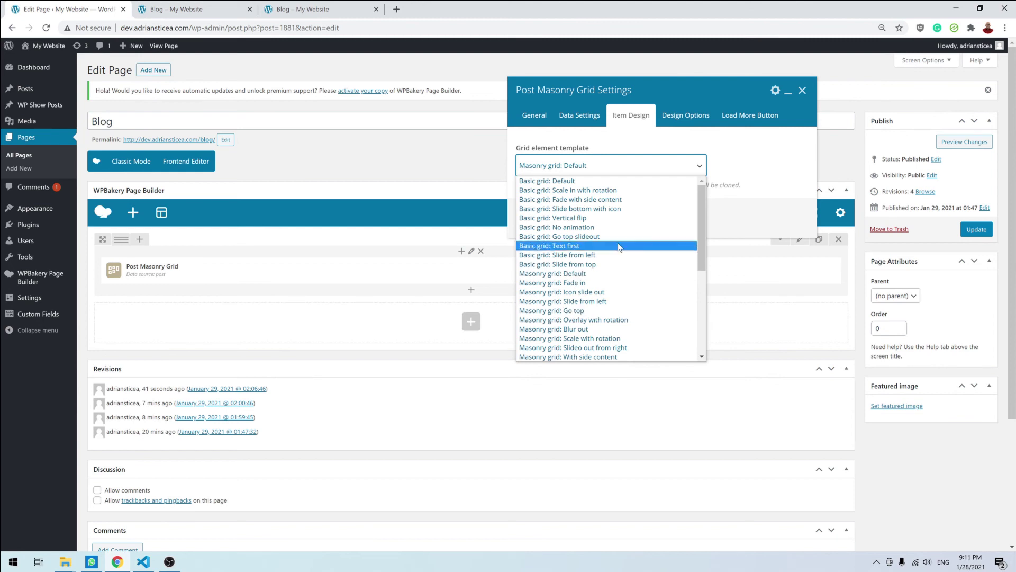
{"action": "left_click", "coordinate": [669, 137]}
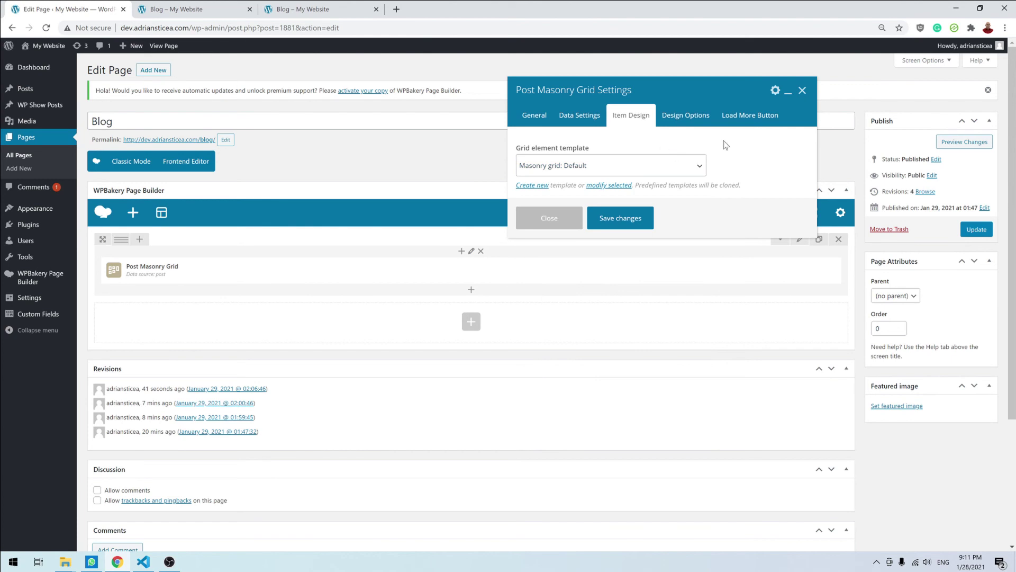
- Save the Post Masonry Grid settings, preview the Blog page, and update it
{"action": "left_click", "coordinate": [631, 220]}
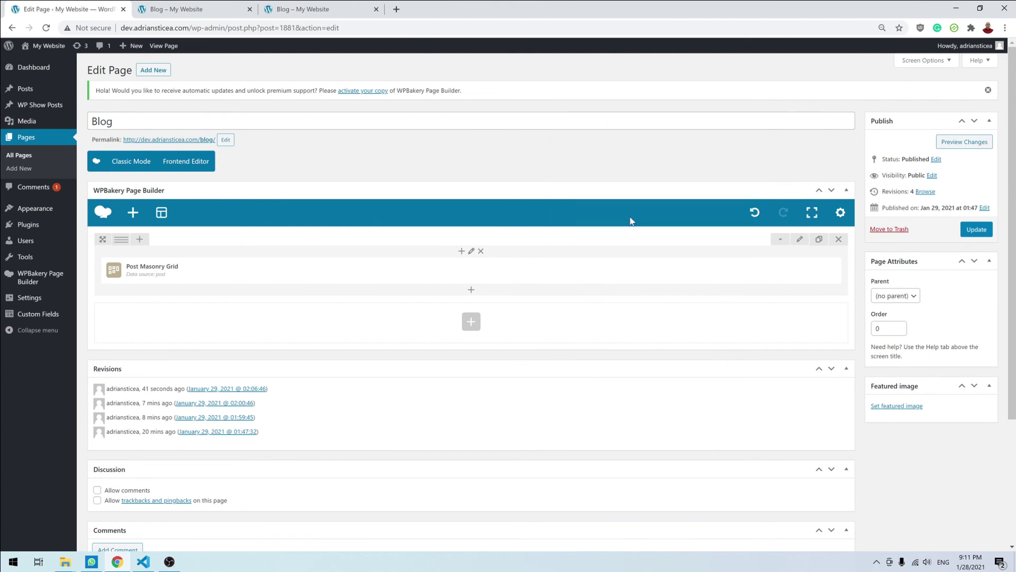
{"action": "left_click", "coordinate": [965, 141]}
{"action": "left_click", "coordinate": [976, 229]}
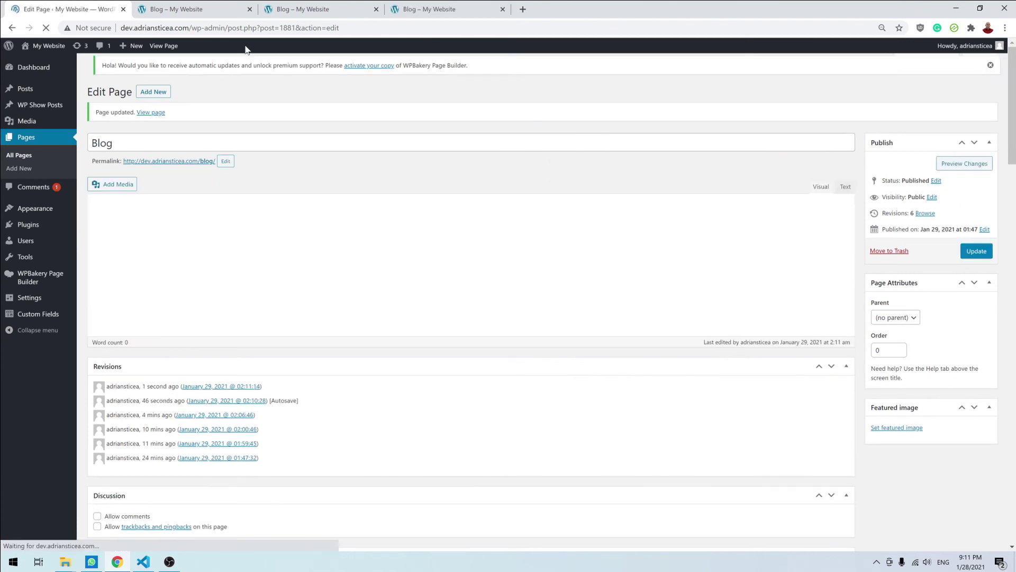
- Load the published Blog page by removing the ?preview=true parameter from its address
{"action": "left_click", "coordinate": [227, 8]}
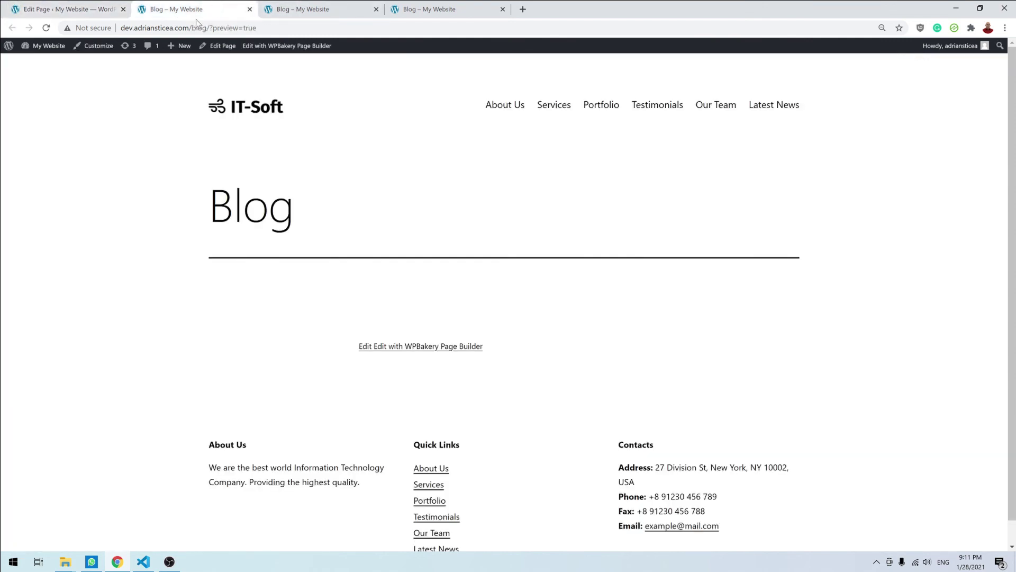
{"action": "left_click_drag", "start_coordinate": [257, 28], "coordinate": [209, 28]}
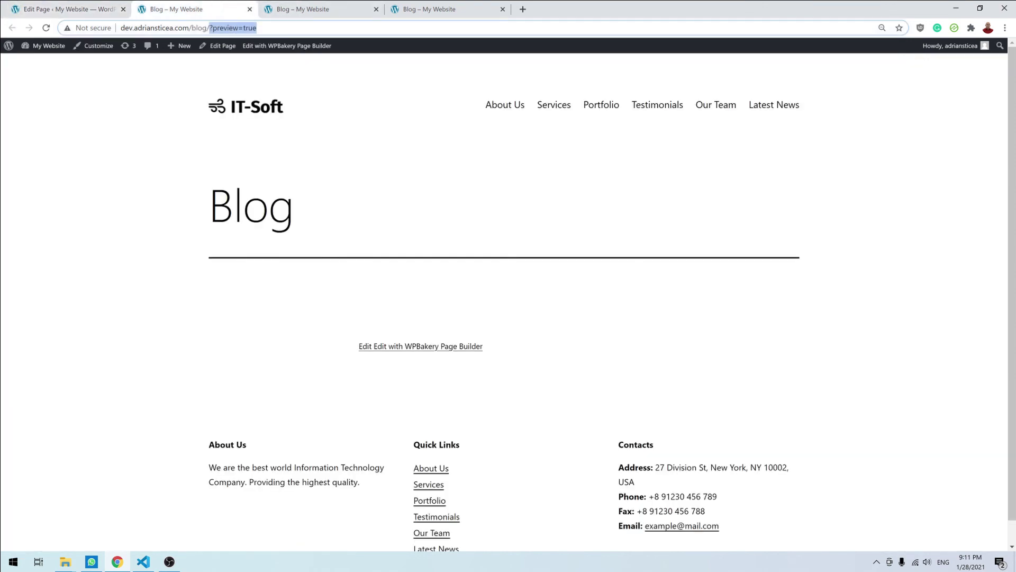
{"action": "key", "text": "BackSpace"}
{"action": "key", "text": "Return"}
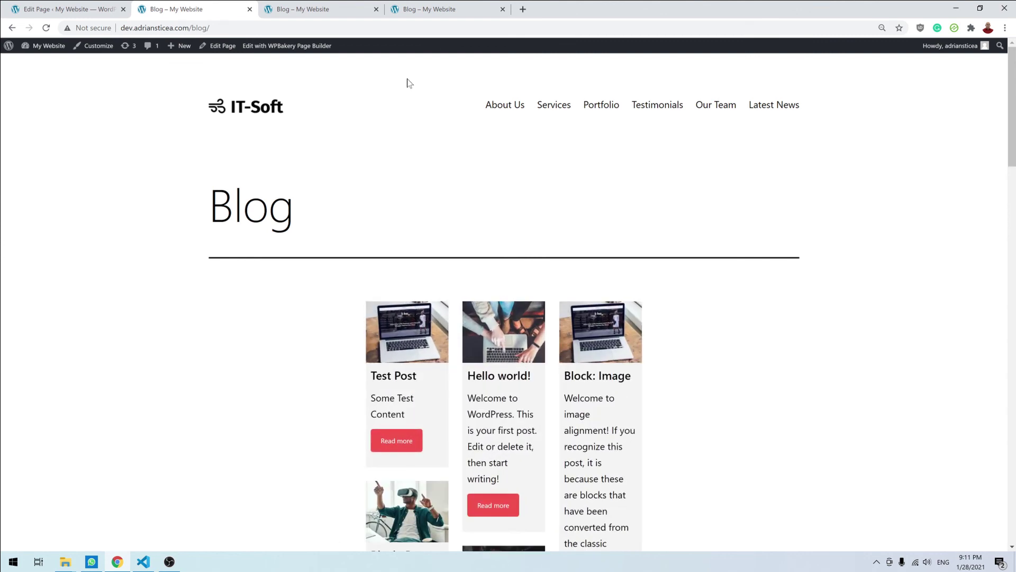
- Examine the full masonry grid on the published Blog page, including its post images, titles, excerpts and Read more buttons
{"action": "scroll", "coordinate": [427, 87], "scroll_direction": "down", "scroll_amount": 6}
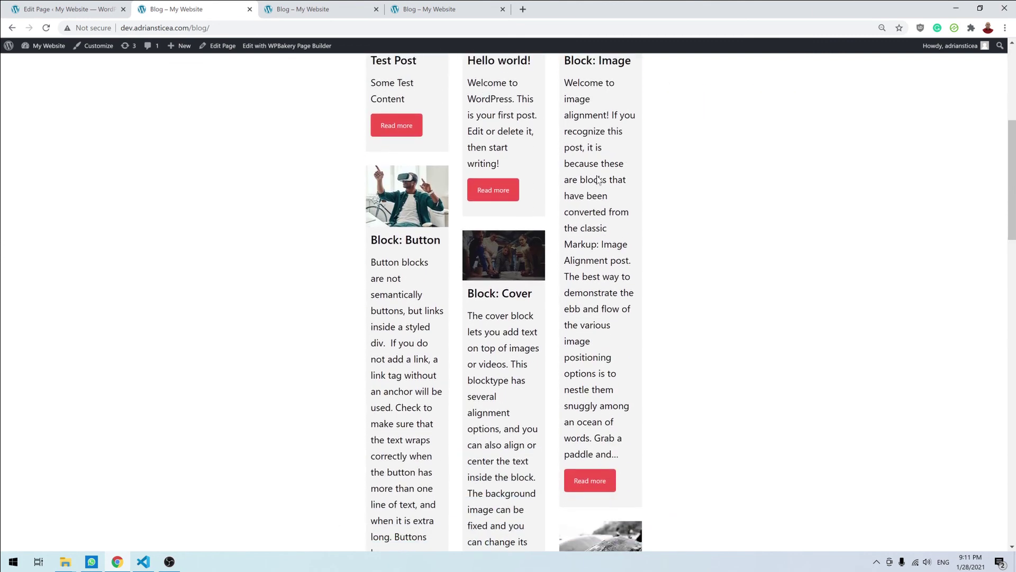
{"action": "scroll", "coordinate": [533, 199], "scroll_direction": "down", "scroll_amount": 5}
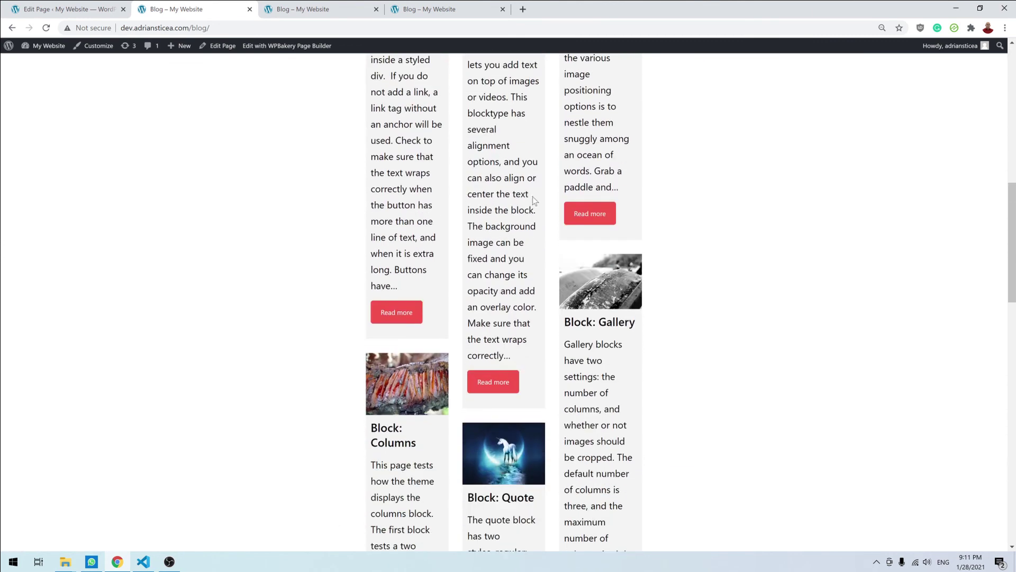
{"action": "scroll", "coordinate": [534, 200], "scroll_direction": "down", "scroll_amount": 14}
{"action": "scroll", "coordinate": [492, 217], "scroll_direction": "down", "scroll_amount": 3}
{"action": "scroll", "coordinate": [548, 245], "scroll_direction": "up", "scroll_amount": 13}
{"action": "scroll", "coordinate": [548, 245], "scroll_direction": "up", "scroll_amount": 8}
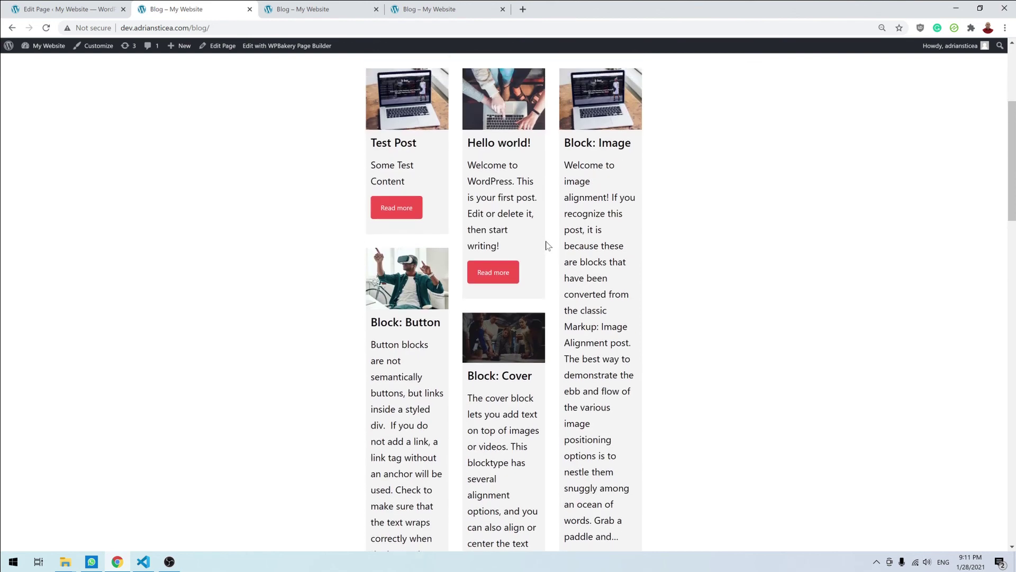
{"action": "scroll", "coordinate": [548, 245], "scroll_direction": "up", "scroll_amount": 3}
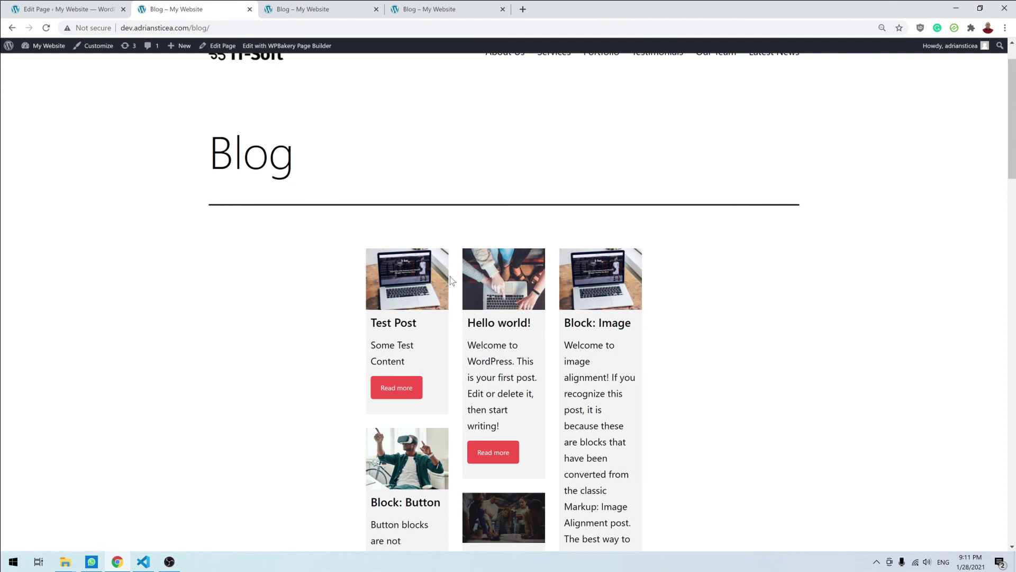
{"action": "scroll", "coordinate": [476, 275], "scroll_direction": "down", "scroll_amount": 2}
{"action": "scroll", "coordinate": [533, 275], "scroll_direction": "up", "scroll_amount": 2}
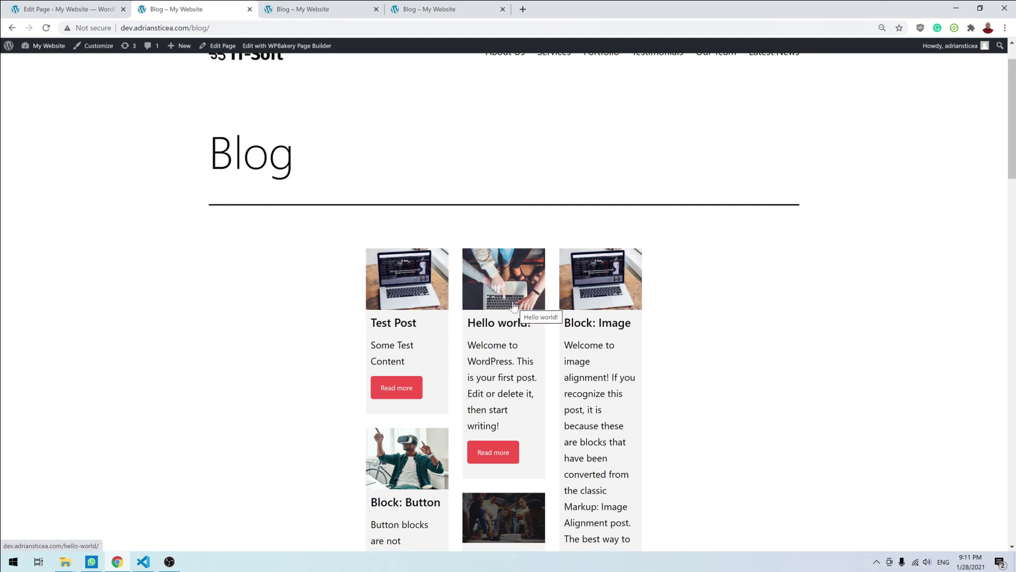
- Try the Masonry grid: Fade in element template on the Post Masonry Grid, update the page and reload the published blog
{"action": "key", "text": "ctrl+1"}
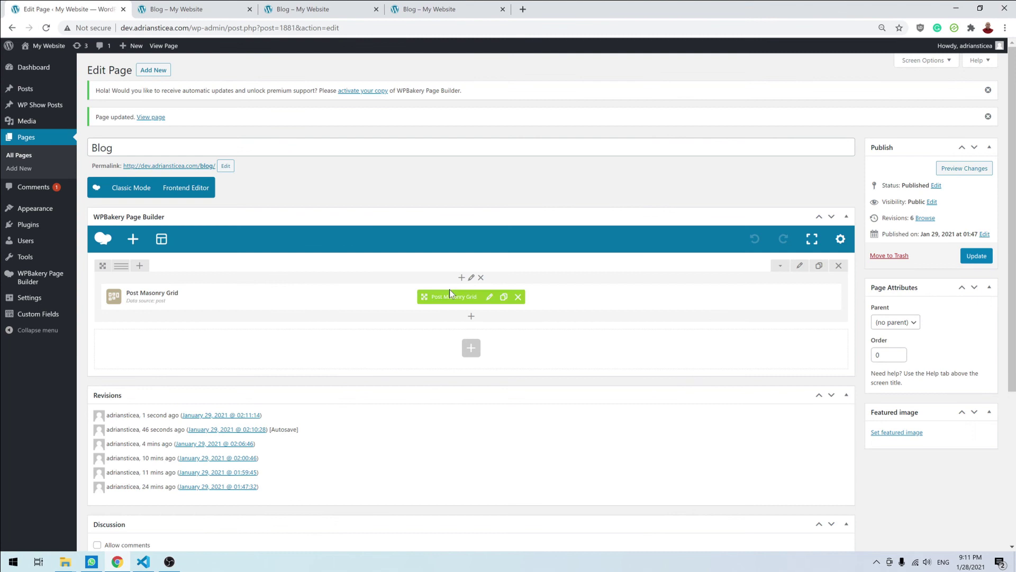
{"action": "left_click", "coordinate": [489, 296]}
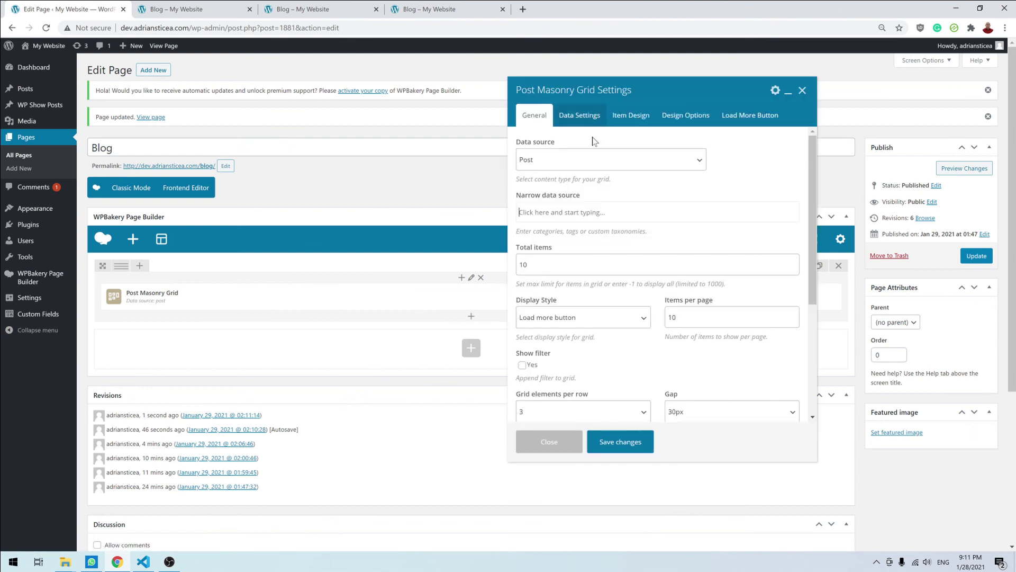
{"action": "left_click", "coordinate": [585, 116]}
{"action": "left_click", "coordinate": [611, 116]}
{"action": "left_click", "coordinate": [604, 161]}
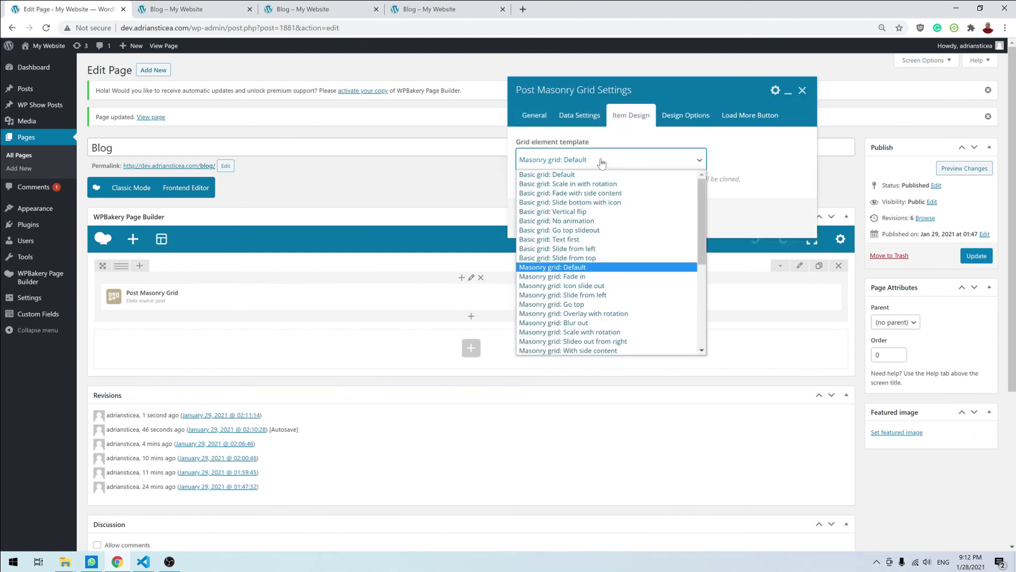
{"action": "left_click", "coordinate": [598, 276]}
{"action": "left_click", "coordinate": [637, 219]}
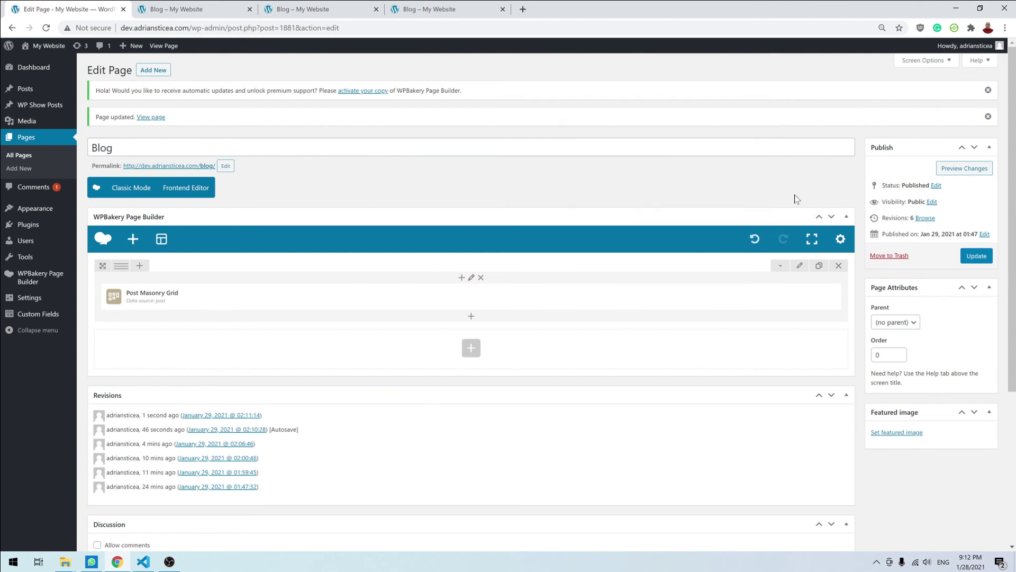
{"action": "left_click", "coordinate": [976, 256]}
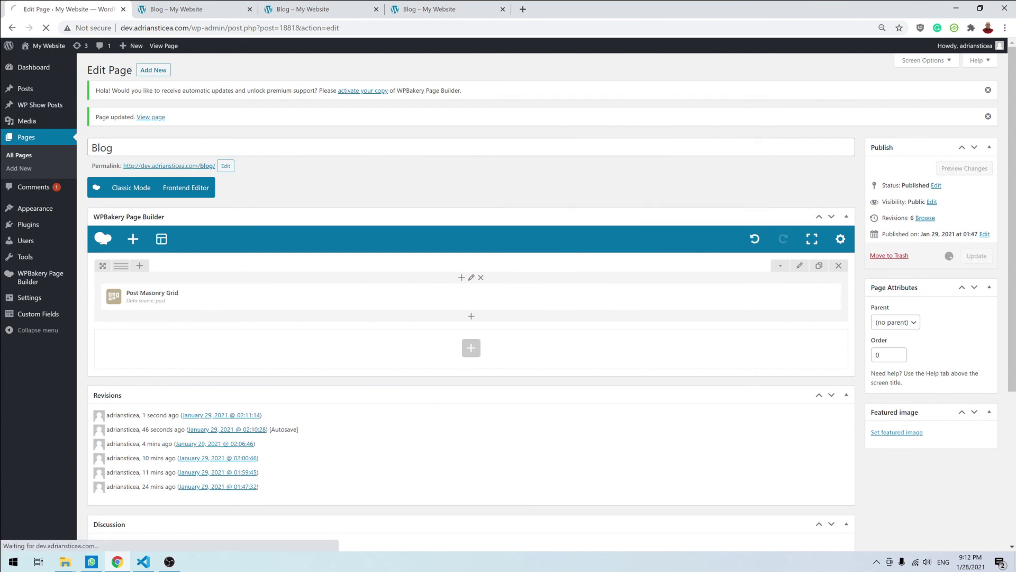
{"action": "left_click", "coordinate": [207, 7]}
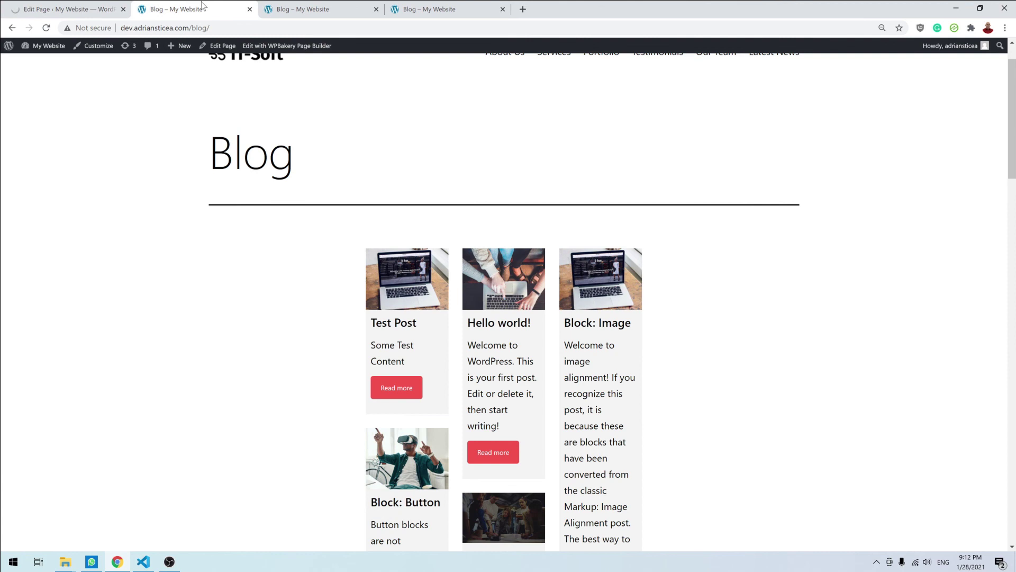
{"action": "left_click", "coordinate": [46, 28]}
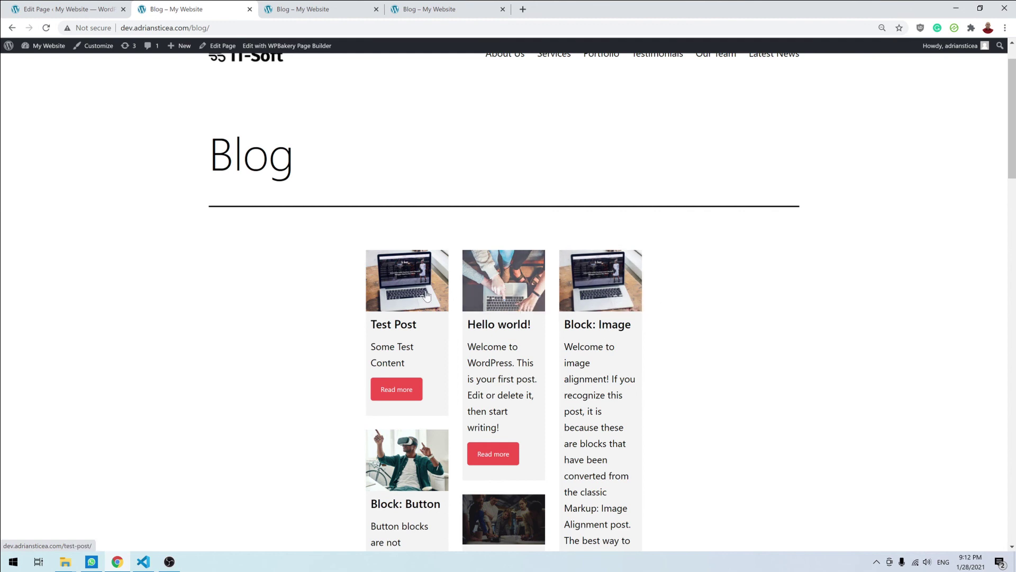
- Set the masonry grid's element template to Masonry grid: Overlay with rotation, update the page and reload the published blog
{"action": "left_click", "coordinate": [96, 9]}
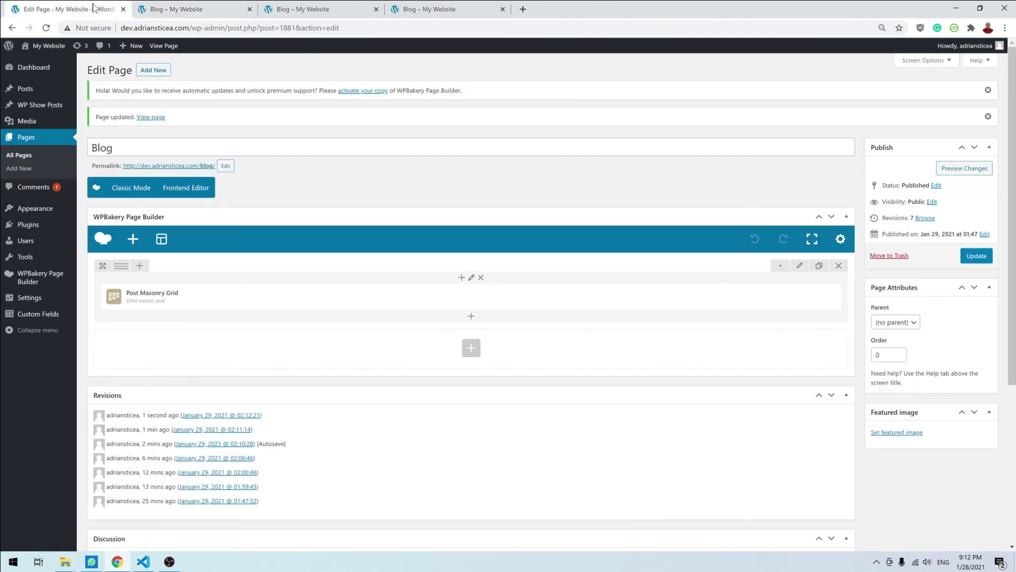
{"action": "left_click", "coordinate": [489, 296]}
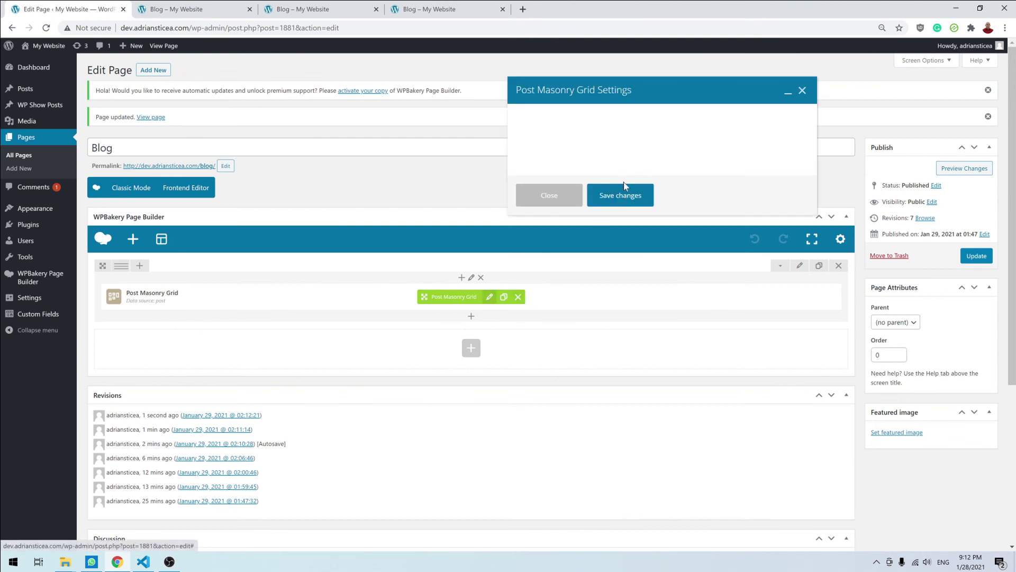
{"action": "left_click", "coordinate": [630, 115]}
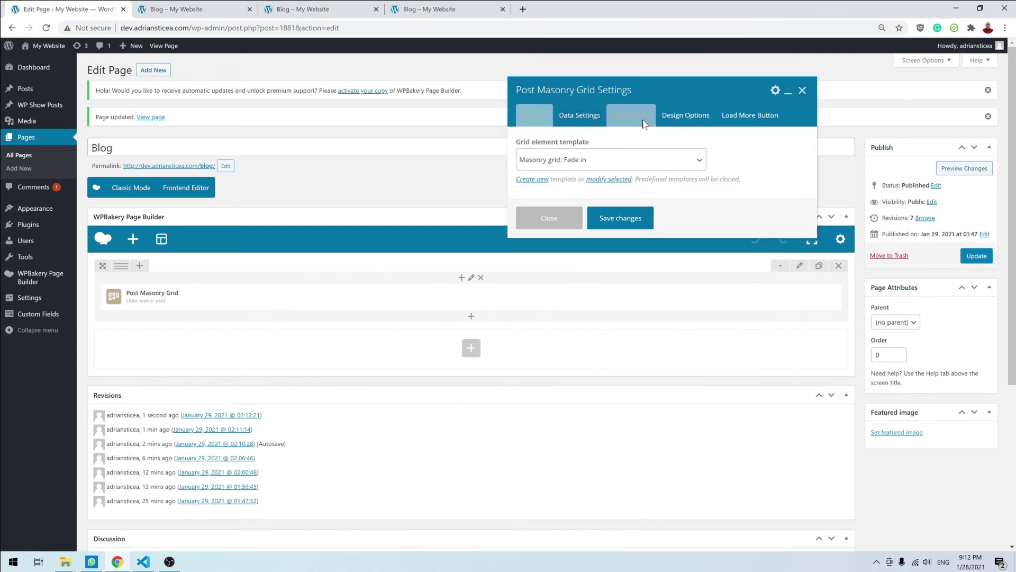
{"action": "left_click", "coordinate": [615, 161]}
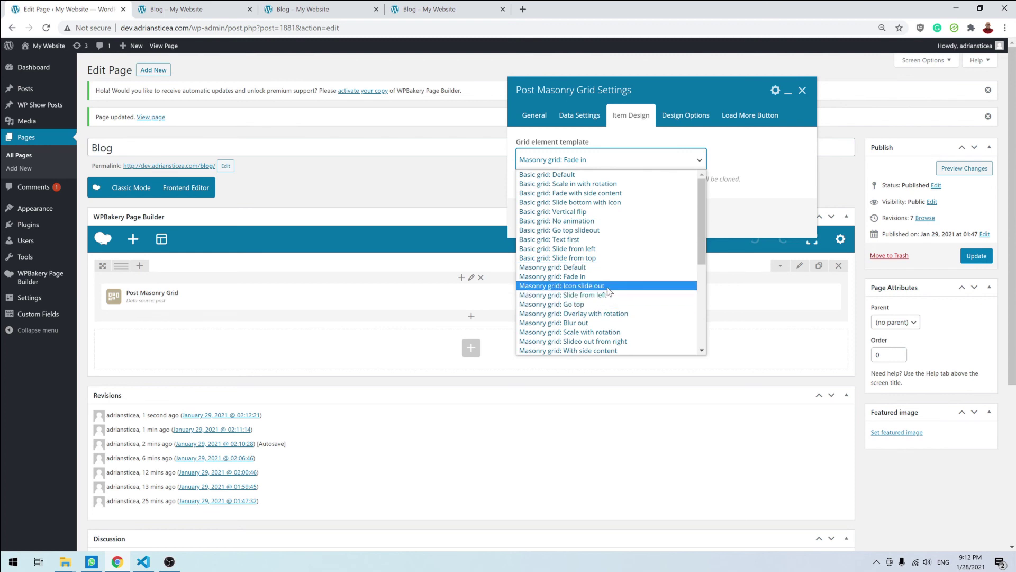
{"action": "left_click", "coordinate": [618, 313]}
{"action": "left_click", "coordinate": [618, 220]}
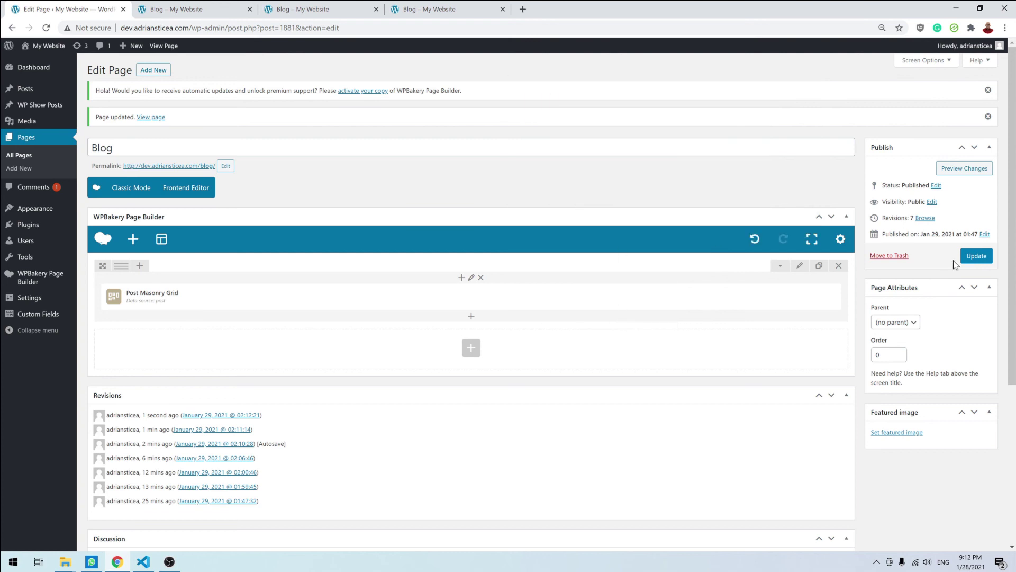
{"action": "left_click", "coordinate": [976, 256]}
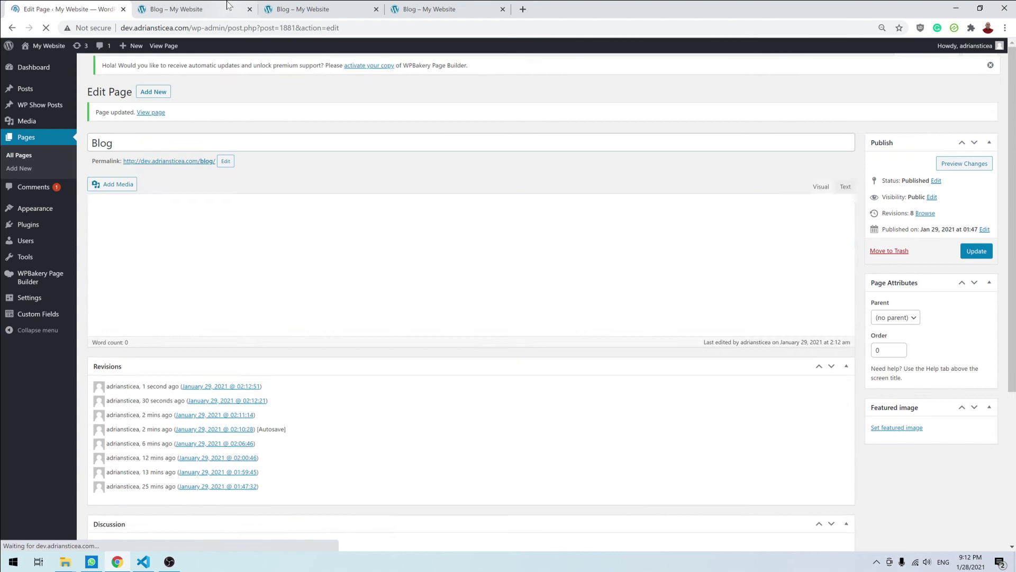
{"action": "left_click", "coordinate": [228, 5]}
{"action": "key", "text": "F5"}
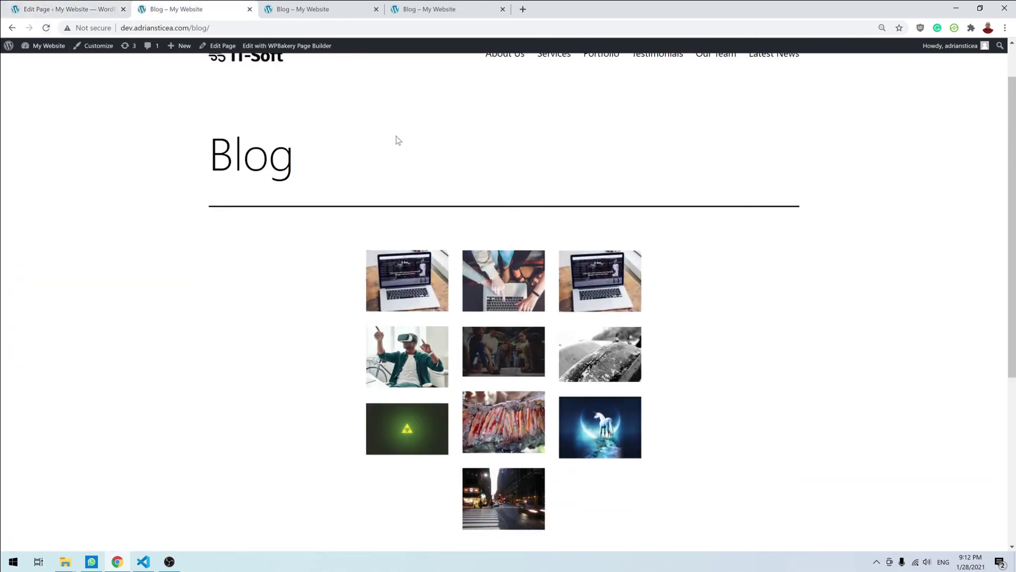